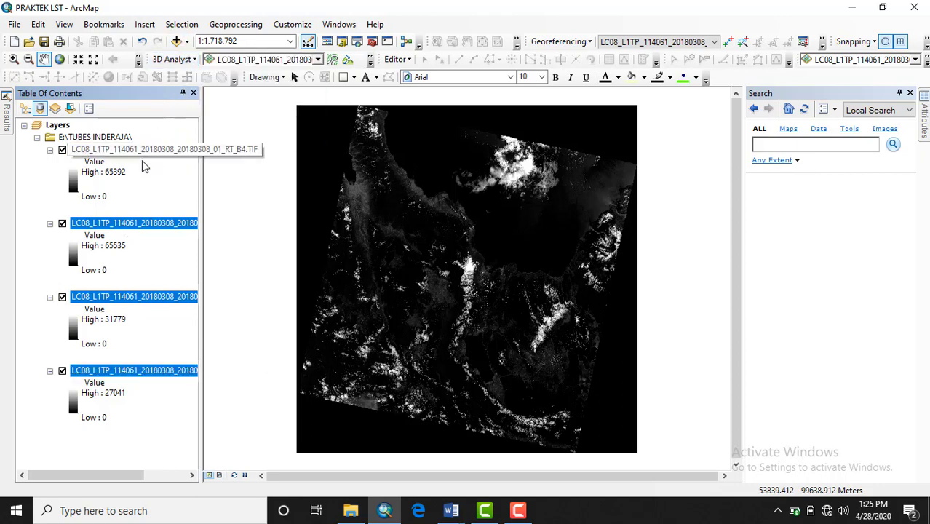
Add the shapefile Kecamatan_Palu_Selatan.shp from the folder "shp palu selatan" to the map
left_click(166, 134)
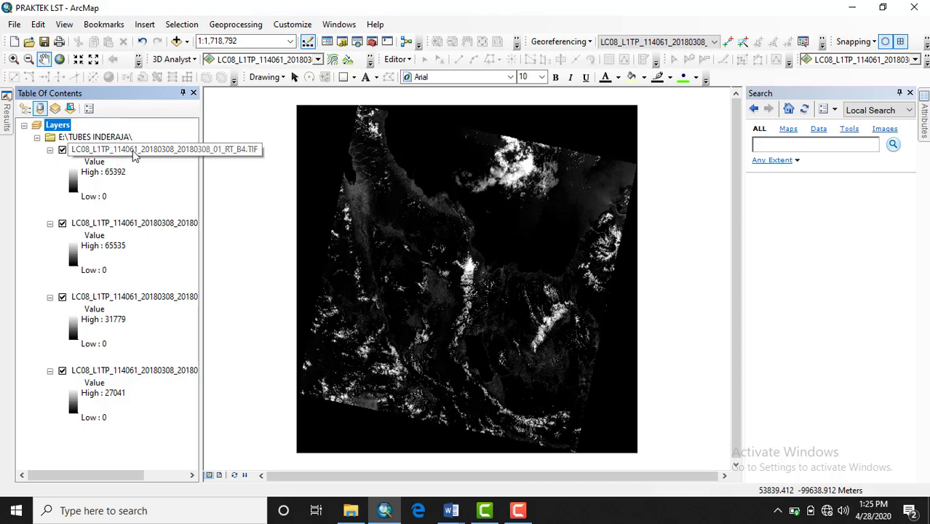
left_click(188, 45)
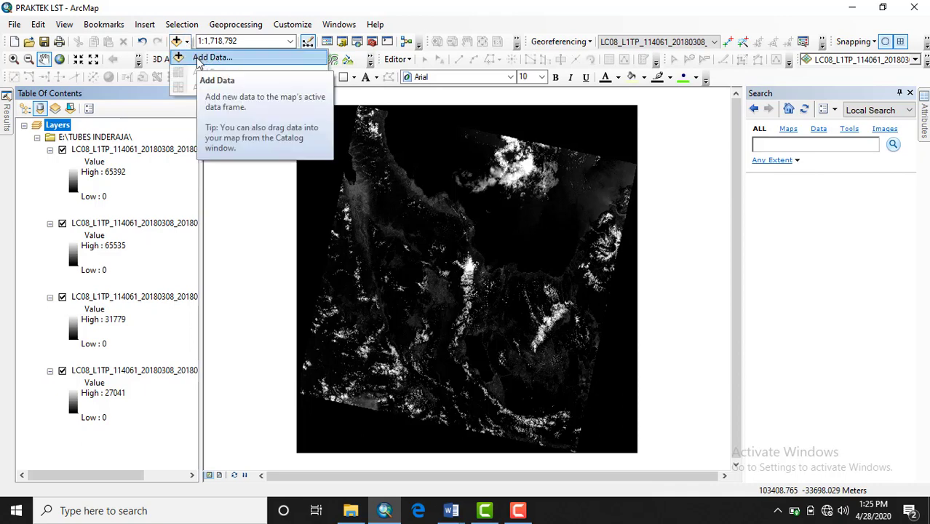
left_click(198, 60)
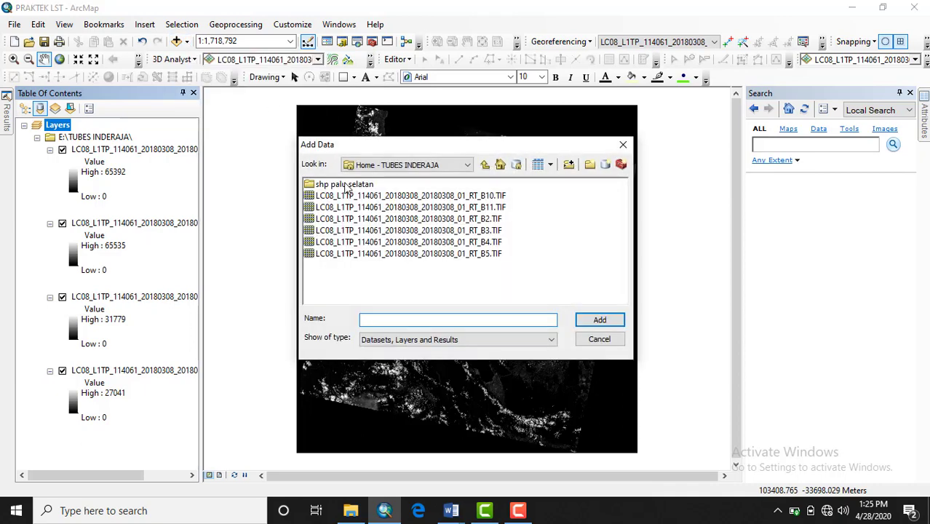
double_click(348, 187)
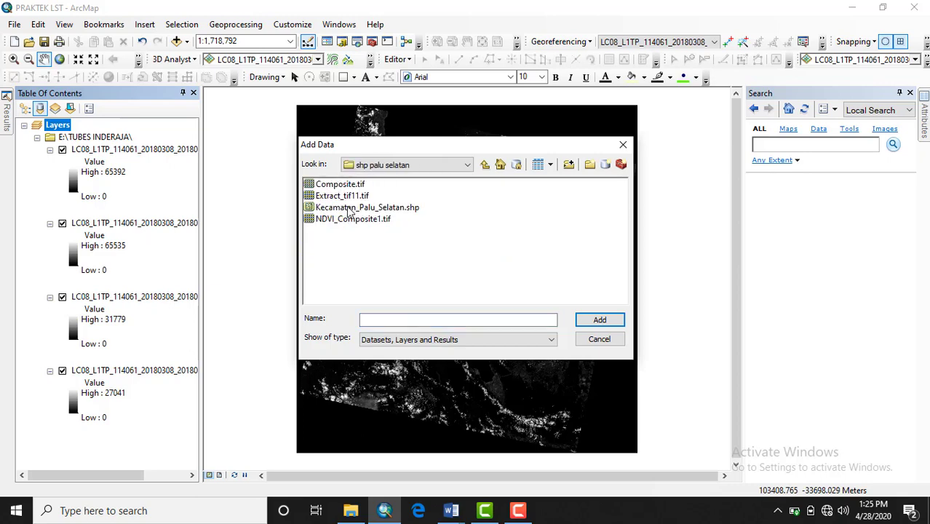
left_click(350, 208)
left_click(591, 320)
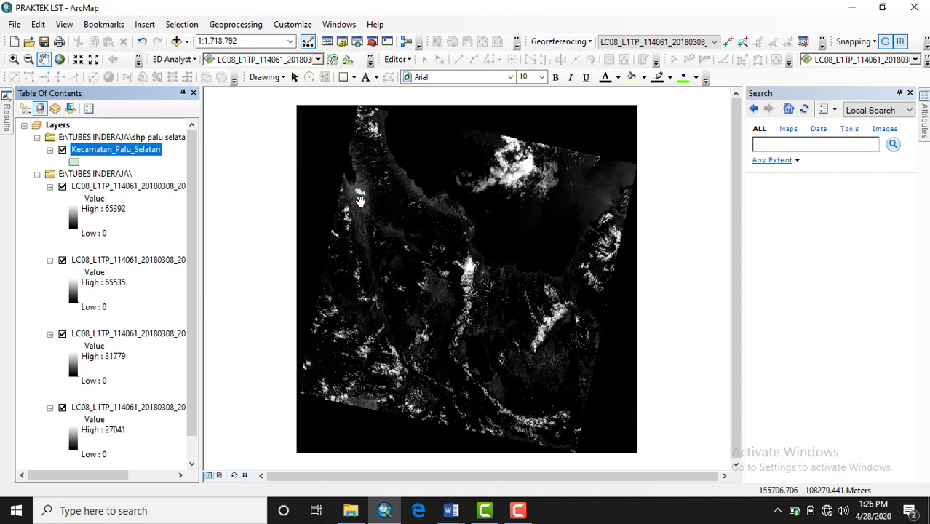
Search for "extract by mask" and open the Extract by Mask tool
scroll(360, 201, "up", 5)
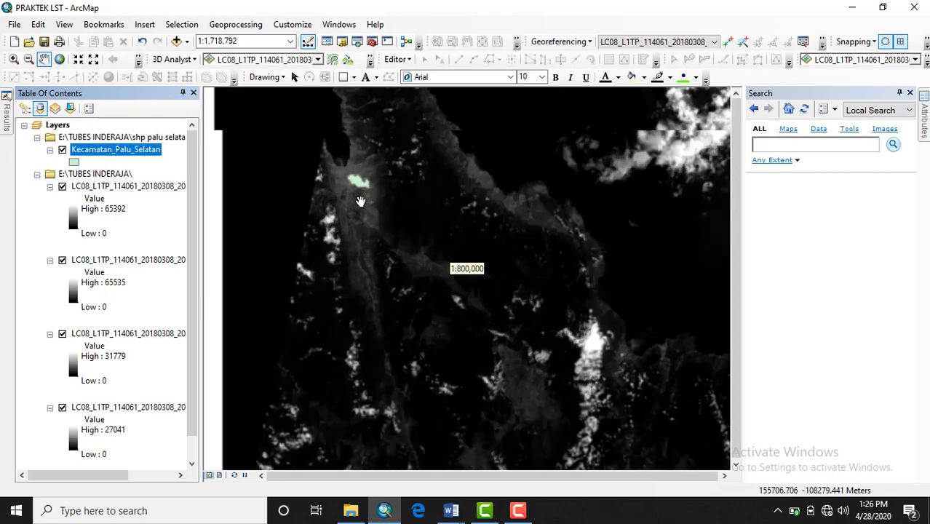
scroll(360, 196, "up", 2)
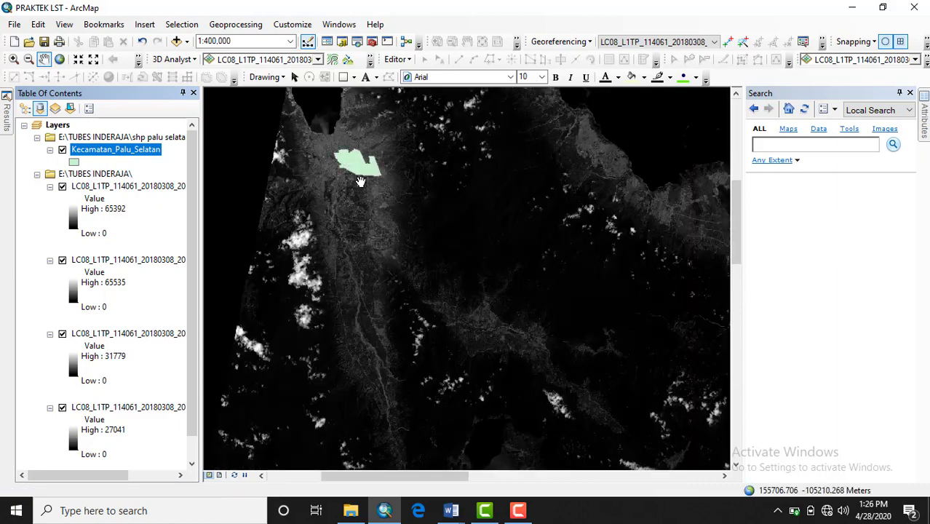
scroll(360, 181, "up", 3)
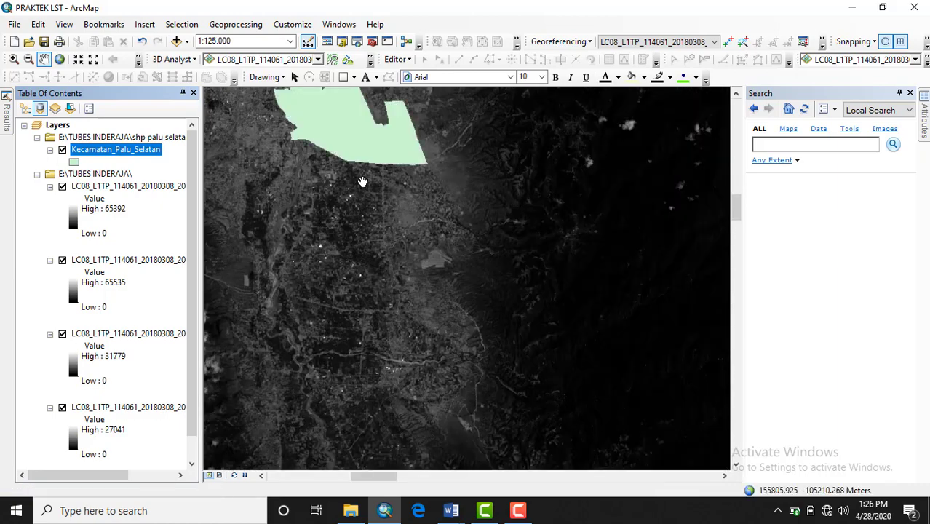
left_click_drag(362, 181, 405, 305)
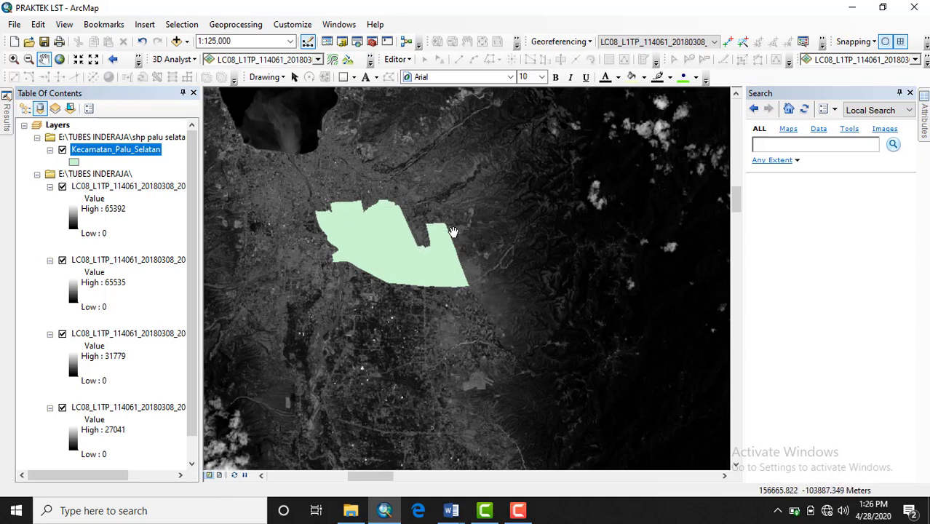
left_click(768, 145)
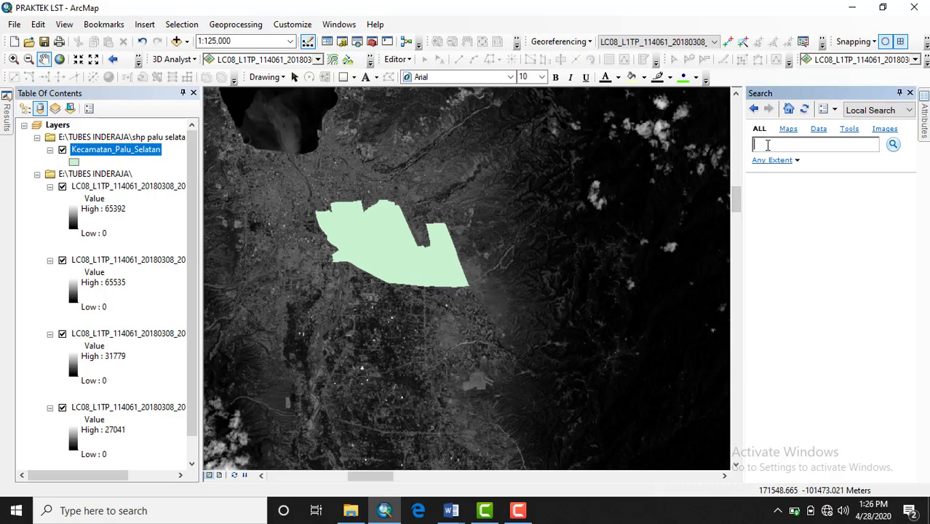
type("extract by mask")
key("Return")
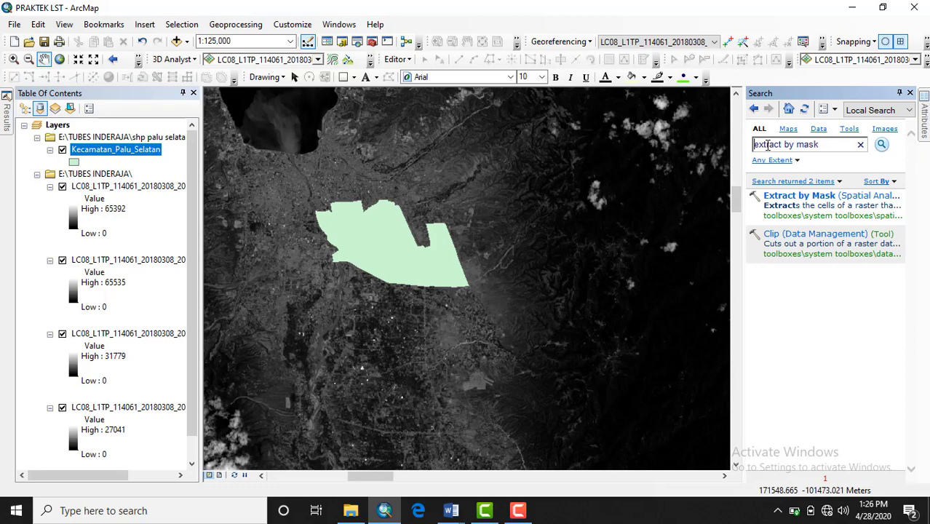
left_click(780, 198)
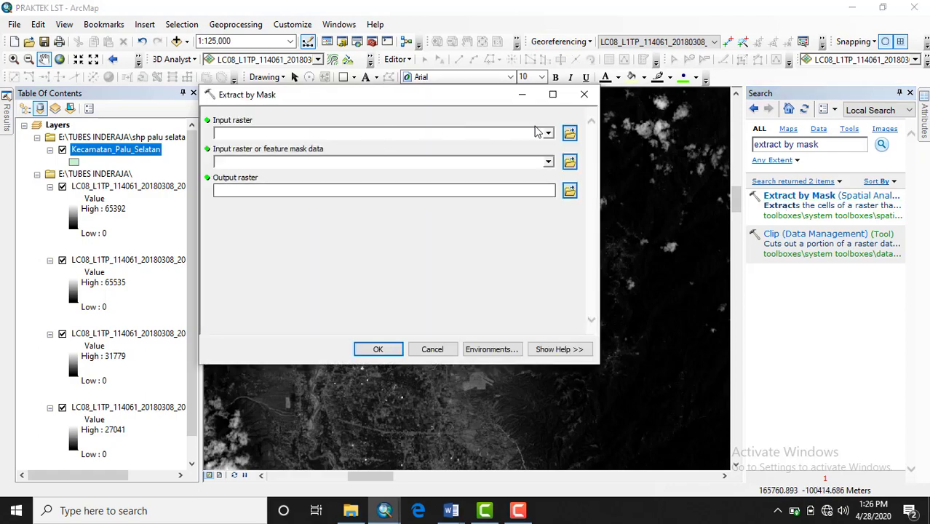
Extract the Landsat B4 raster using Kecamatan_Palu_Selatan as the mask, saving the output as ExtractB4 in Default.gdb
left_click(548, 136)
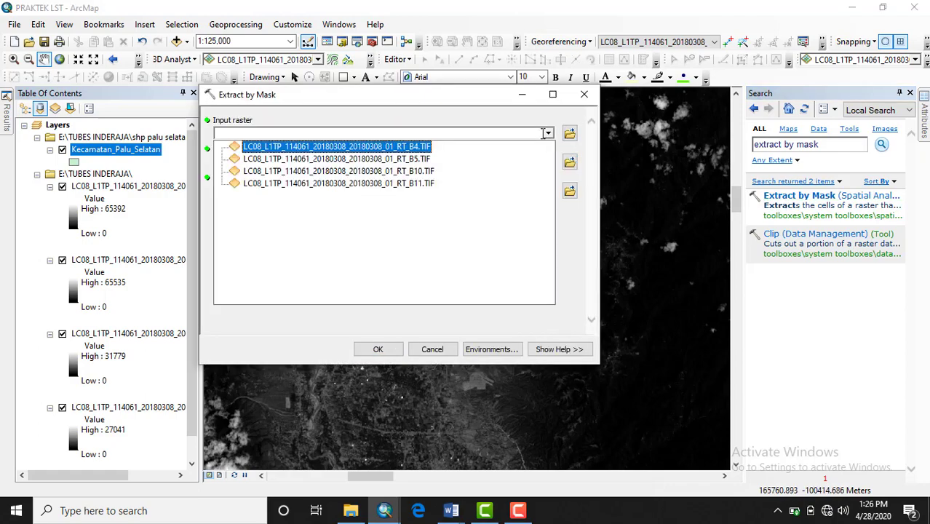
left_click(406, 147)
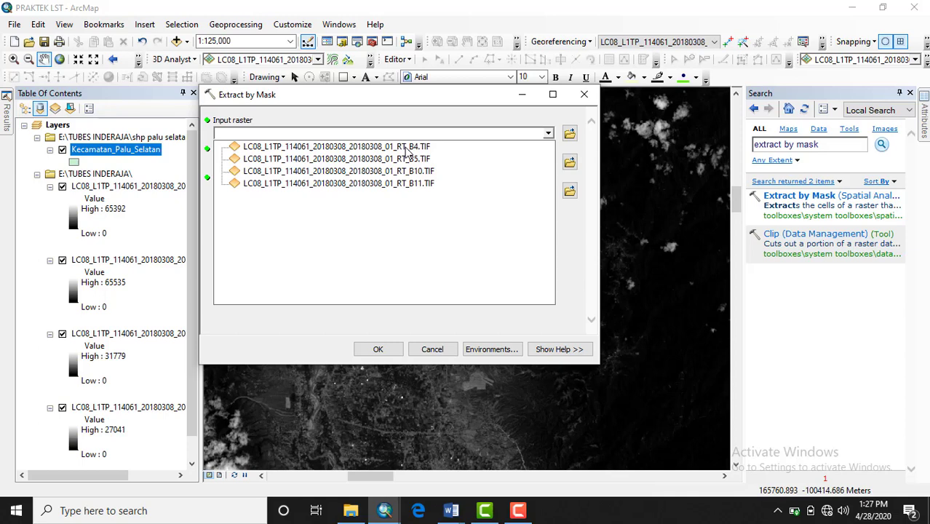
left_click(407, 147)
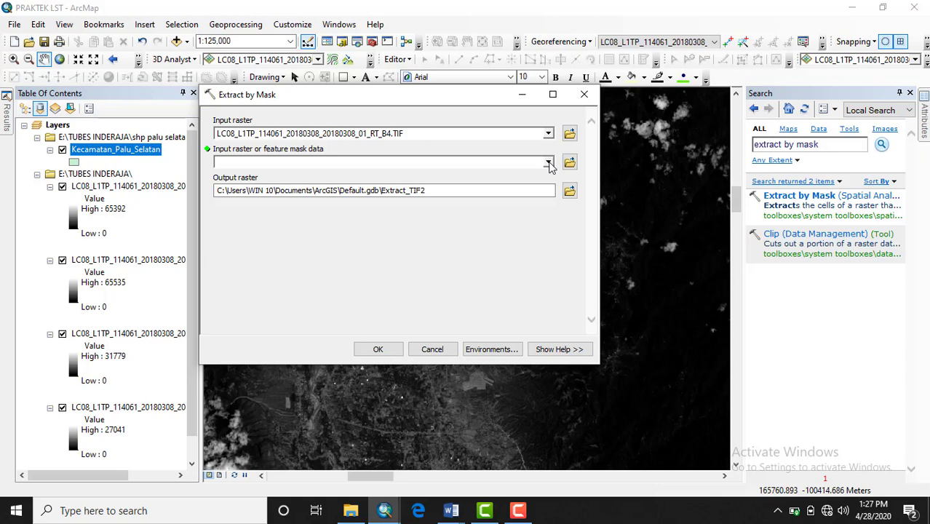
left_click(548, 163)
left_click(318, 172)
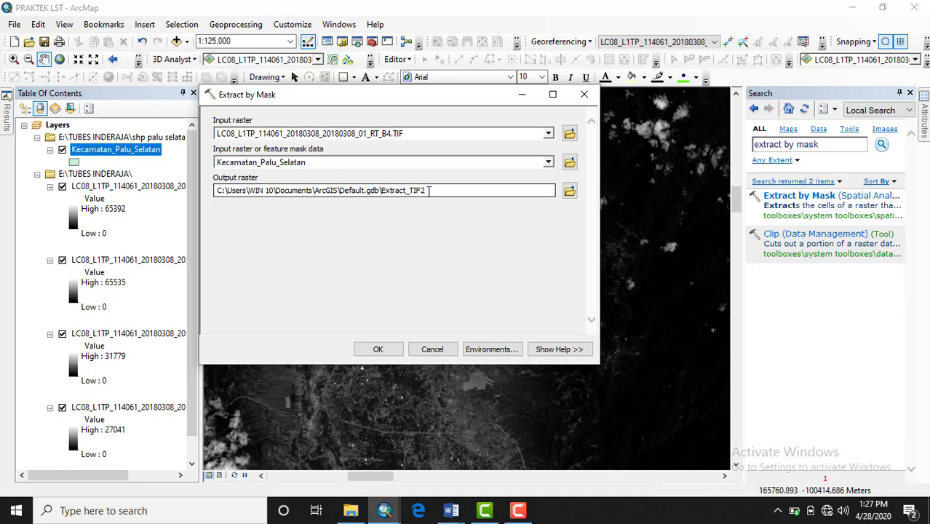
left_click_drag(428, 191, 407, 191)
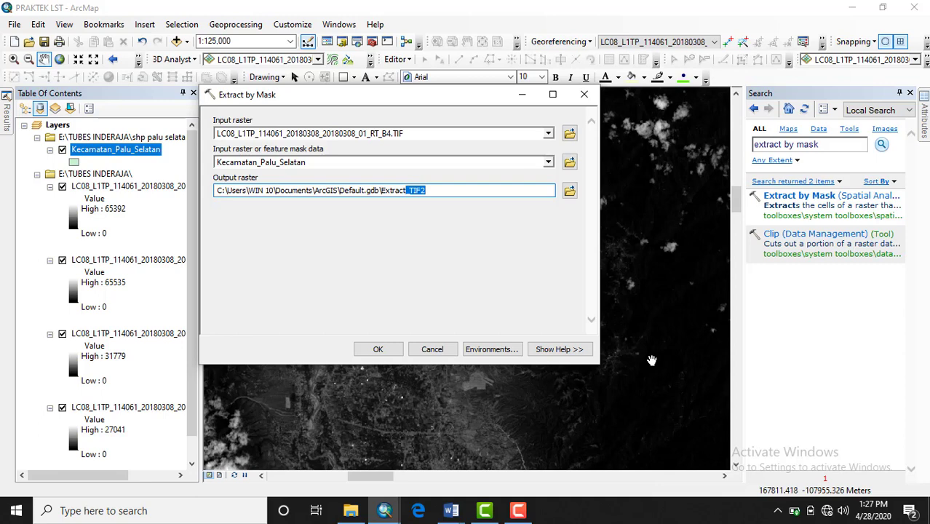
type("B4")
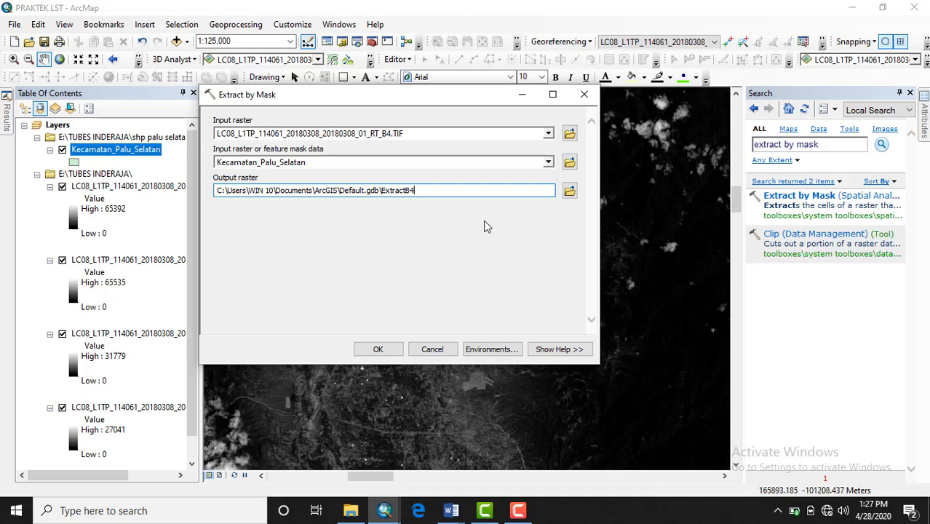
left_click(377, 350)
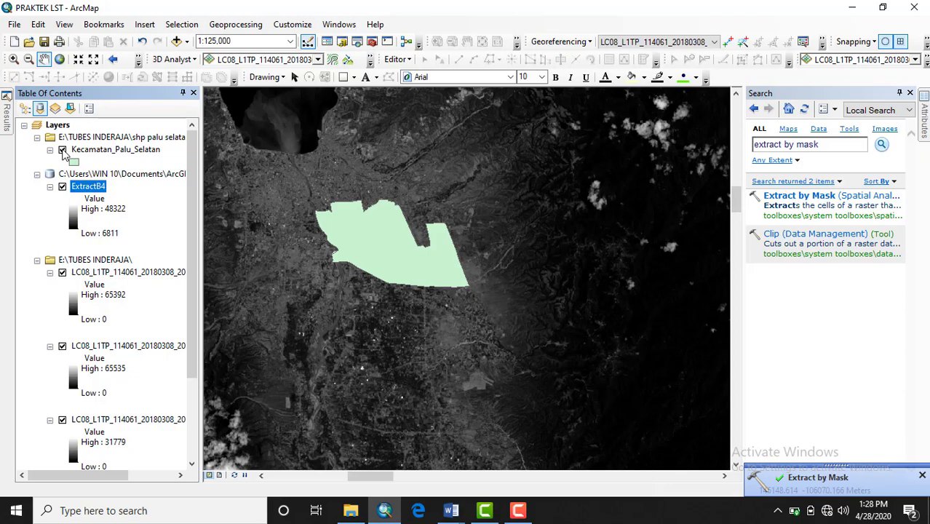
Hide the Kecamatan_Palu_Selatan layer and the four original Landsat rasters so only ExtractB4 is displayed
left_click(62, 149)
left_click(62, 273)
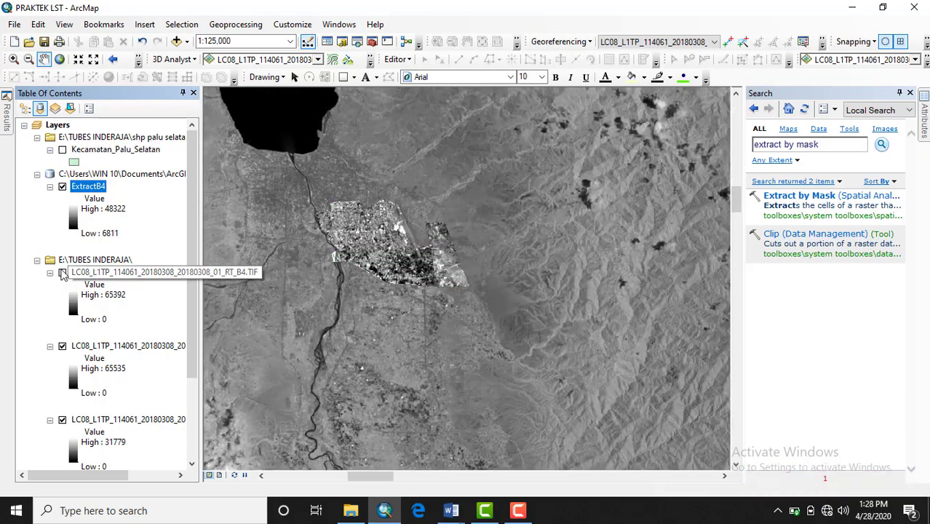
left_click(63, 347)
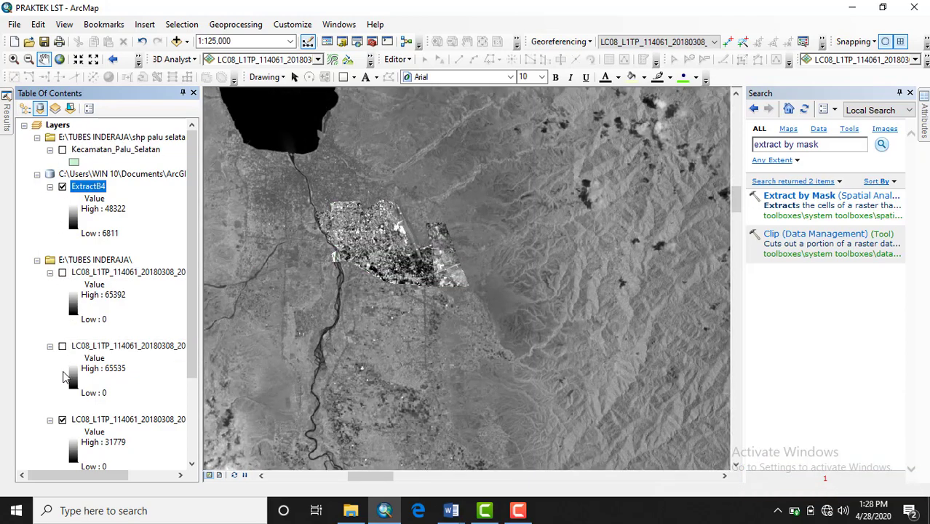
left_click(62, 419)
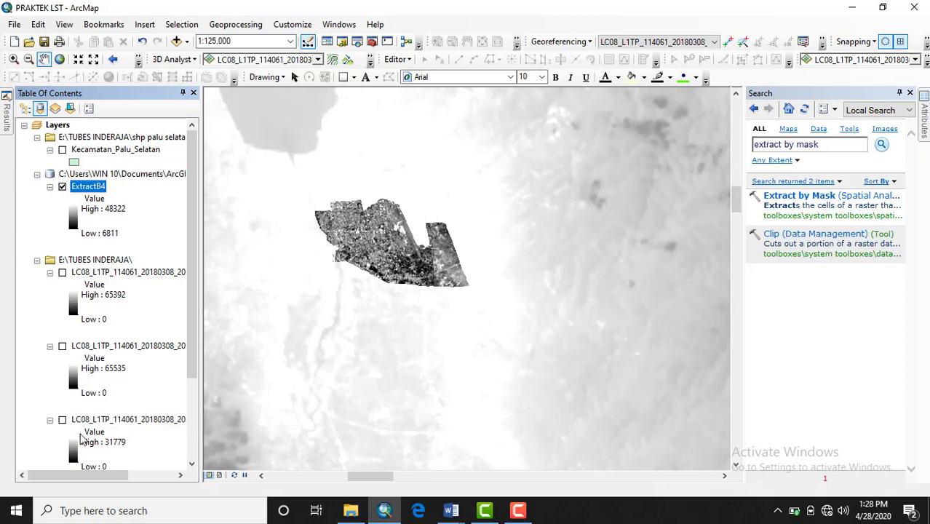
scroll(80, 440, "down", 3)
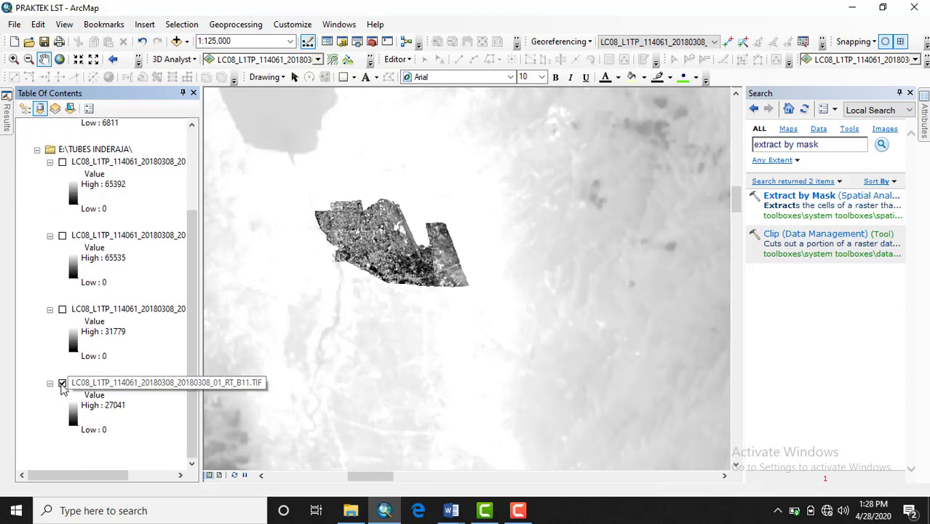
left_click(62, 384)
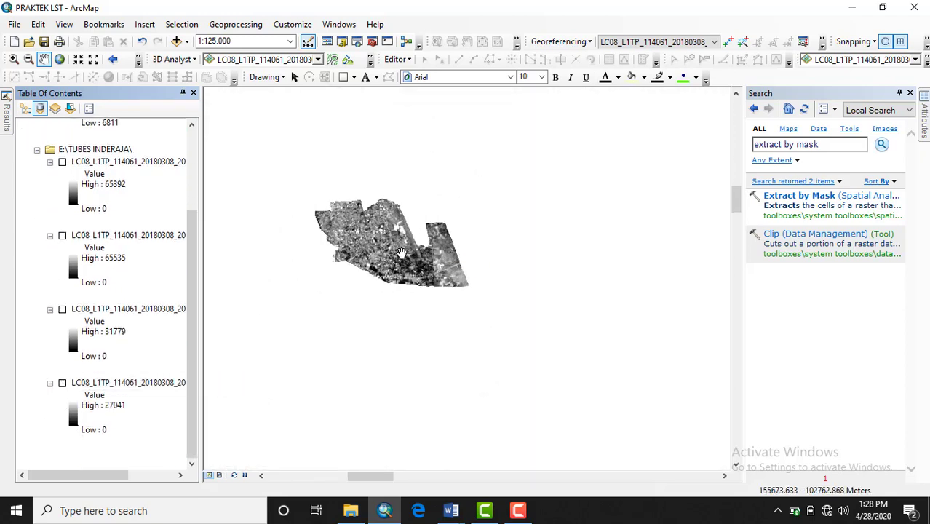
scroll(400, 252, "down", 2)
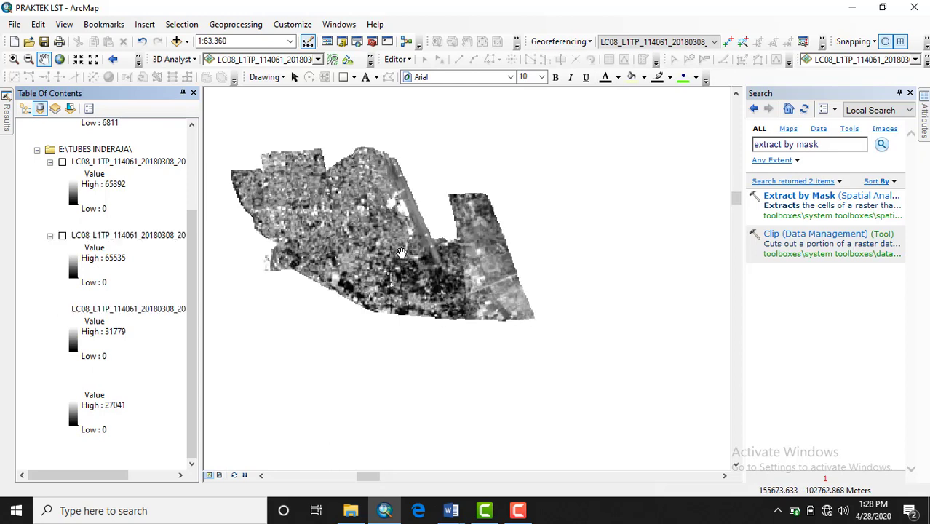
scroll(401, 252, "down", 1)
scroll(212, 230, "up", 2)
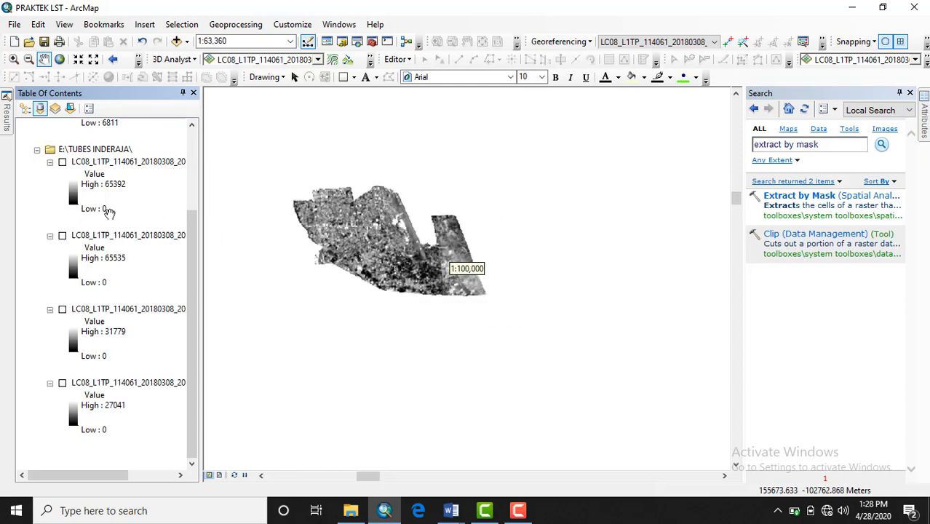
scroll(363, 253, "down", 1)
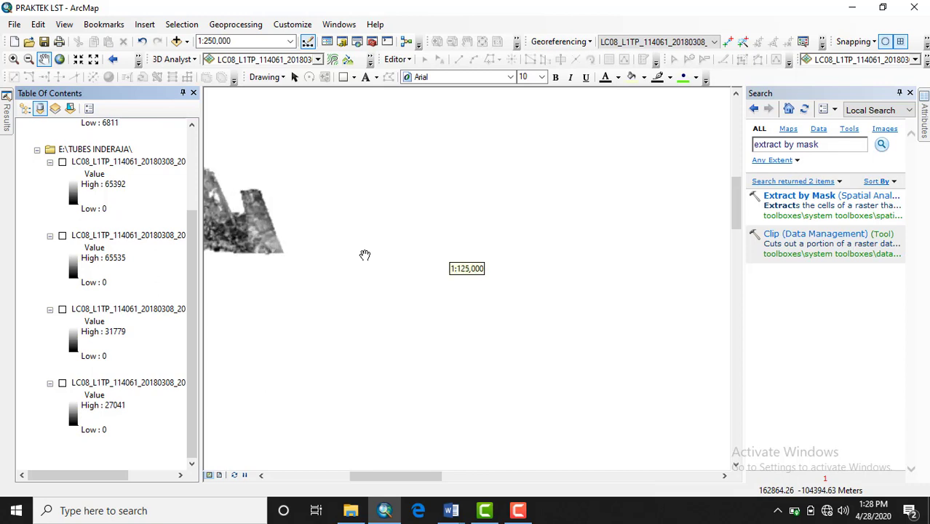
left_click_drag(353, 245, 517, 271)
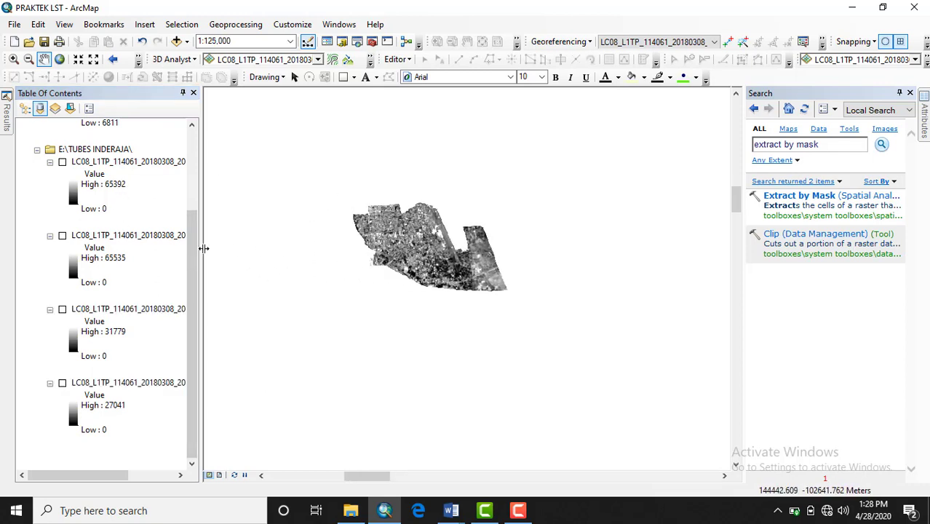
left_click_drag(193, 251, 195, 166)
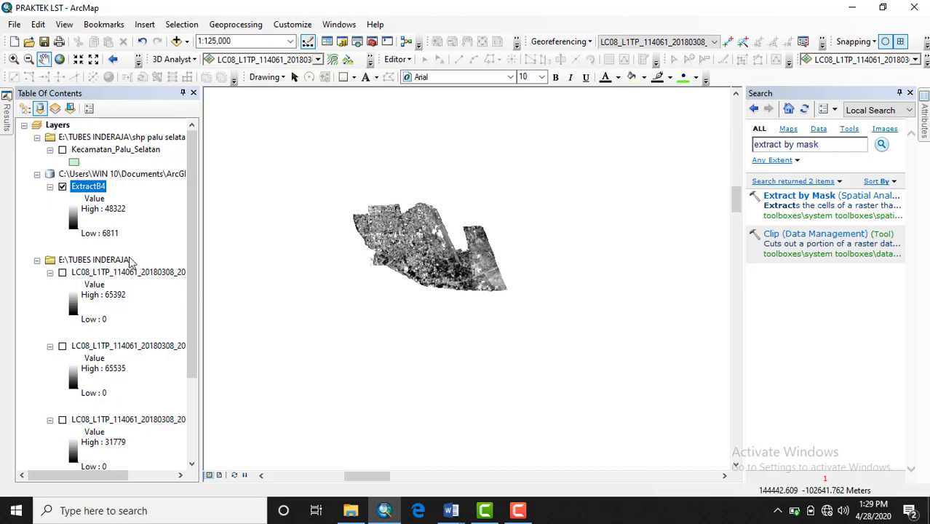
Add the rasters ExtractB4_TIF4, ExtractB5_TIF5, Extractband10_TIF2 and Extractband11_TIF3 from Default.gdb in the Documents\ArcGIS folder to the map
left_click(187, 44)
left_click(206, 59)
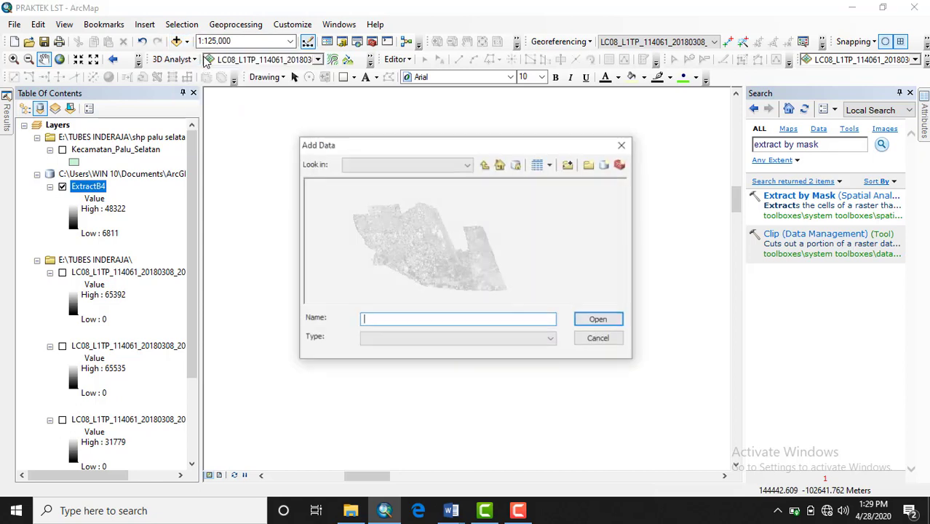
left_click(466, 165)
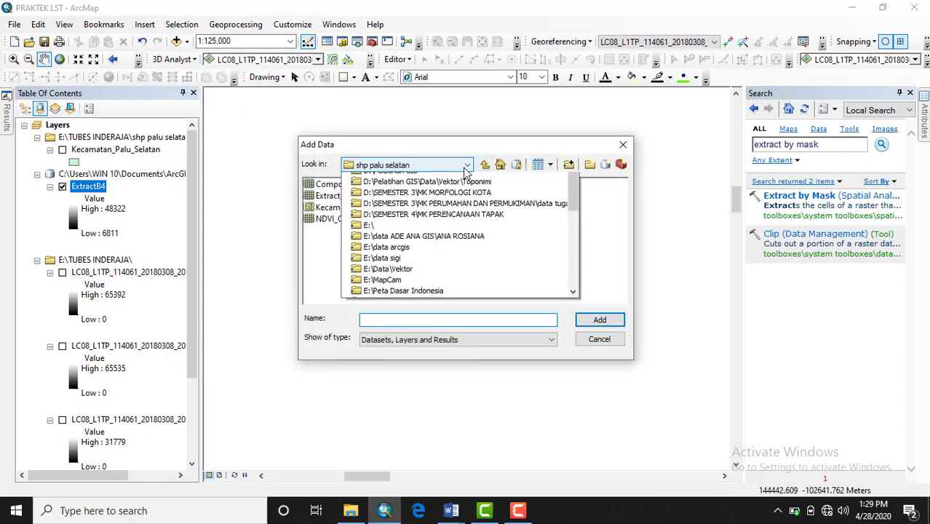
left_click(420, 201)
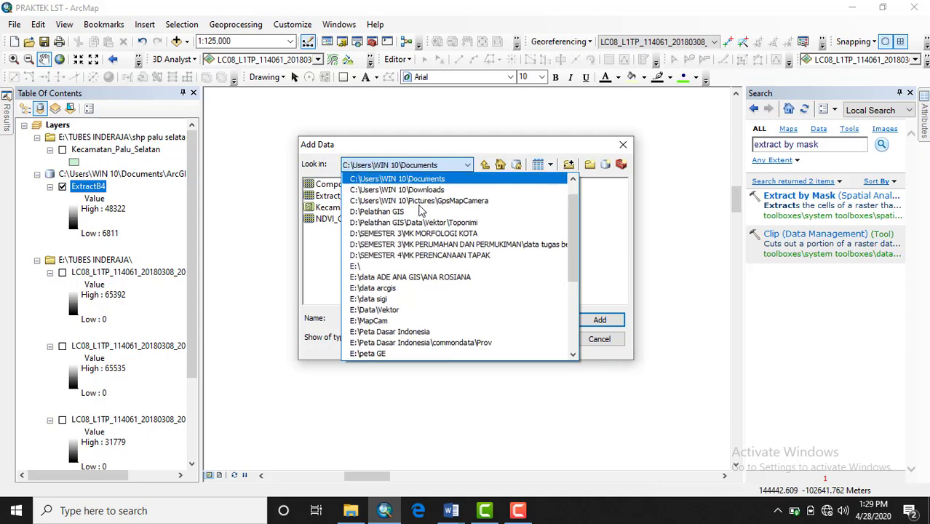
double_click(337, 186)
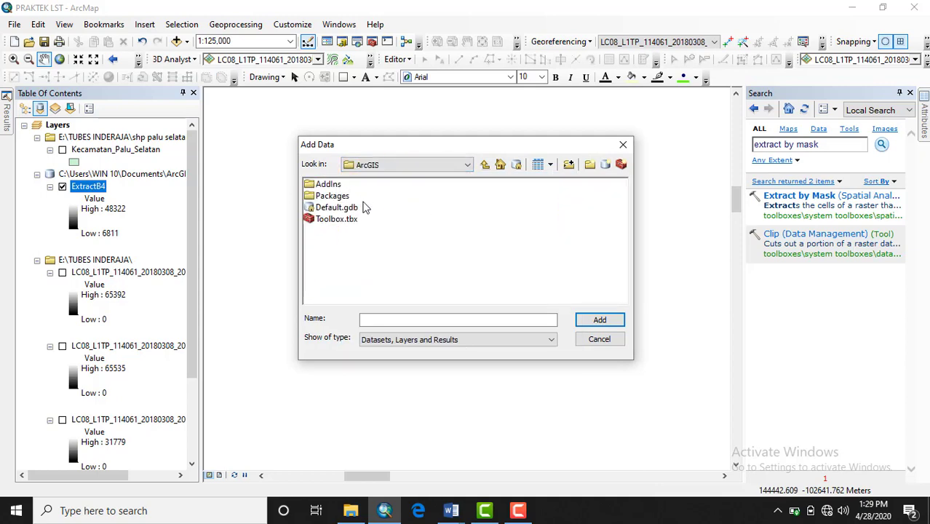
double_click(337, 207)
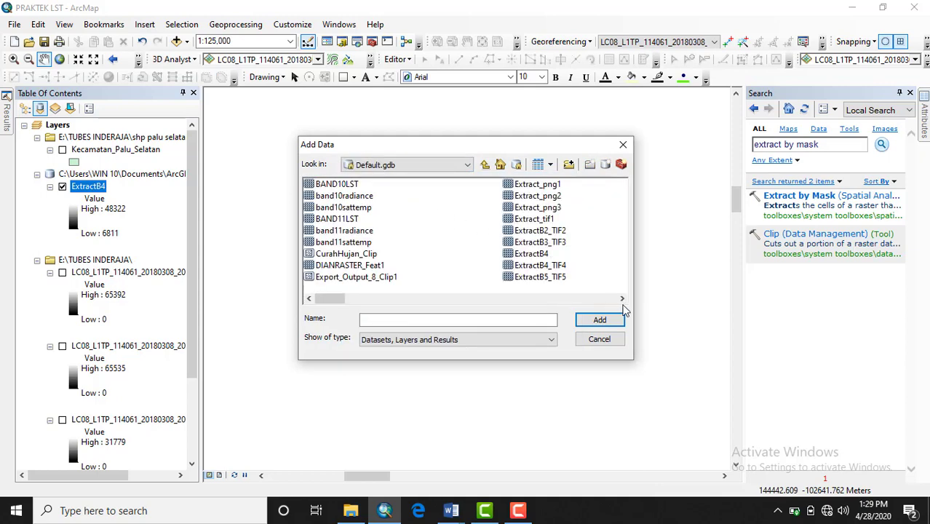
left_click(622, 298)
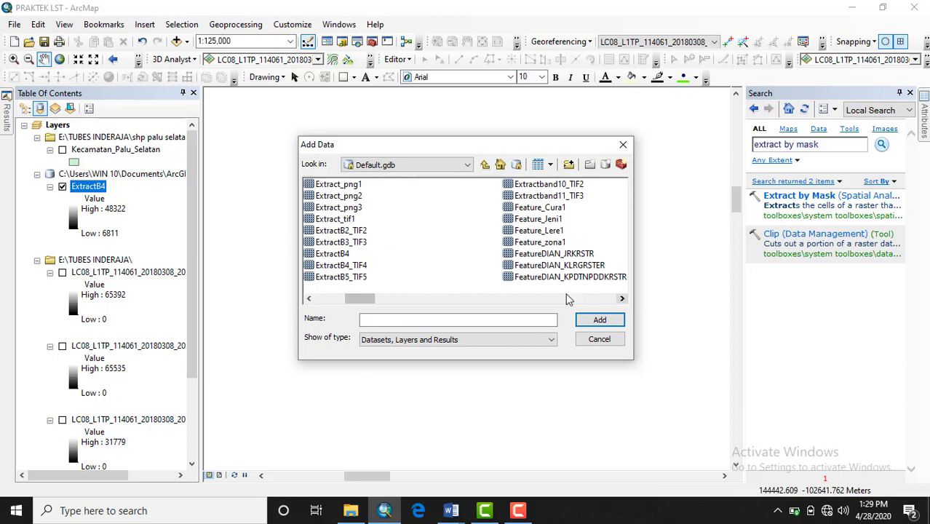
left_click(349, 266)
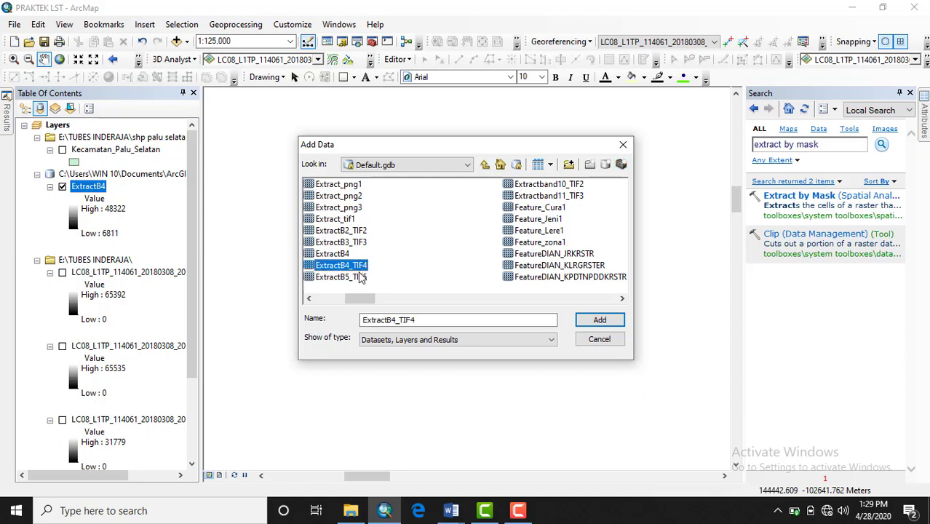
left_click(360, 277, "ctrl")
left_click(527, 186, "ctrl")
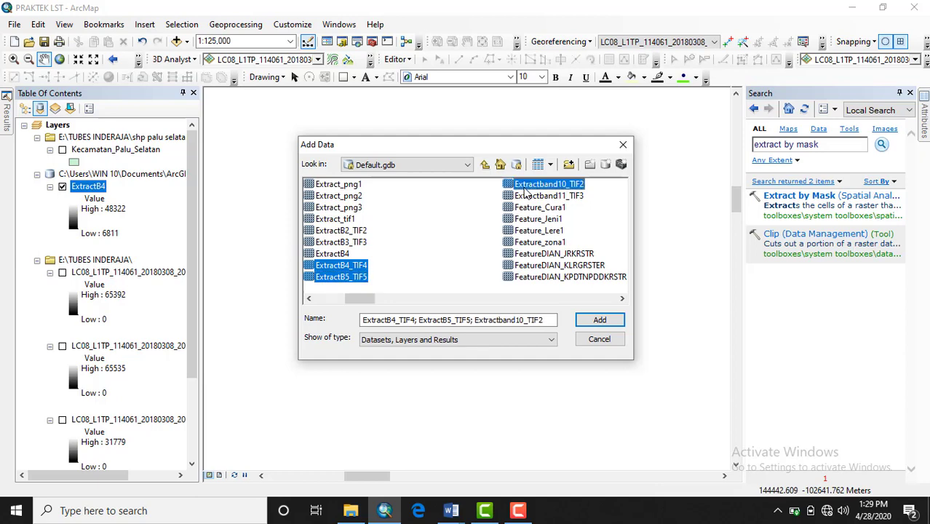
left_click(598, 320)
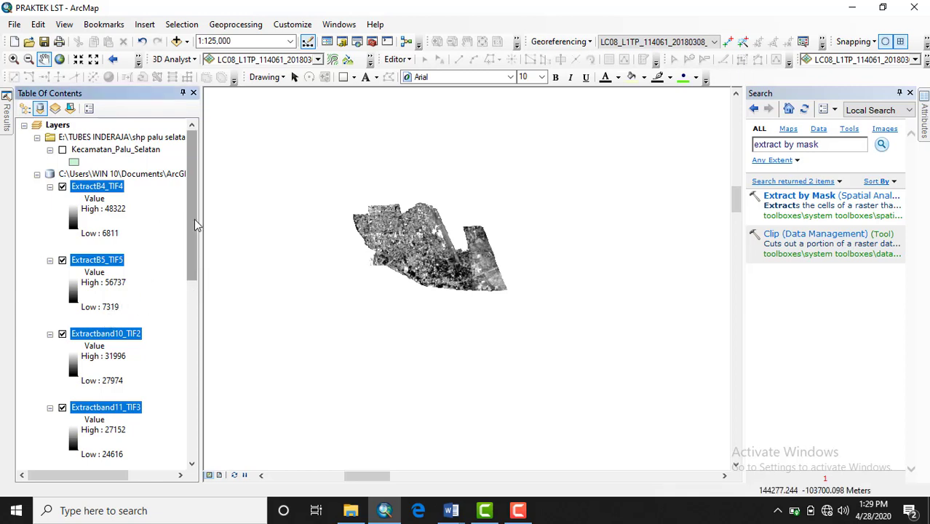
Remove the duplicate ExtractB4 layer from the map
scroll(194, 219, "down", 5)
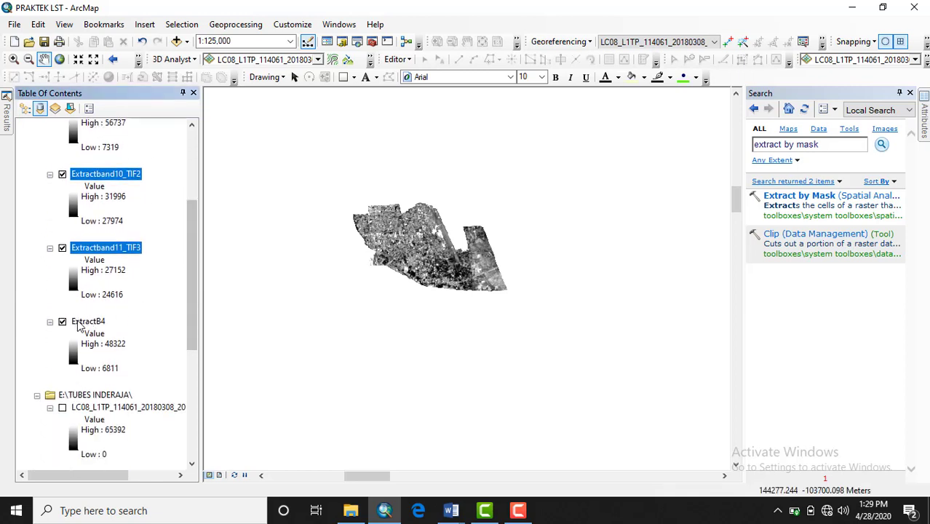
left_click(83, 328)
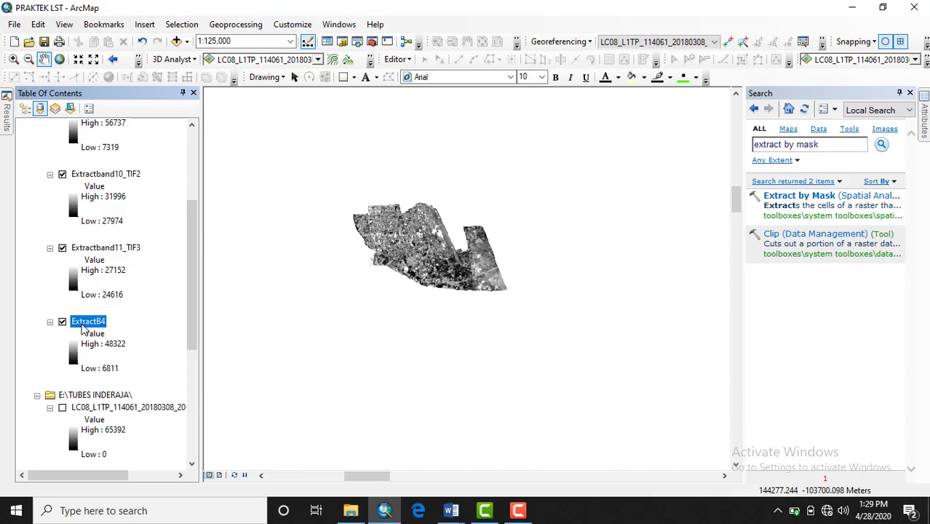
right_click(83, 328)
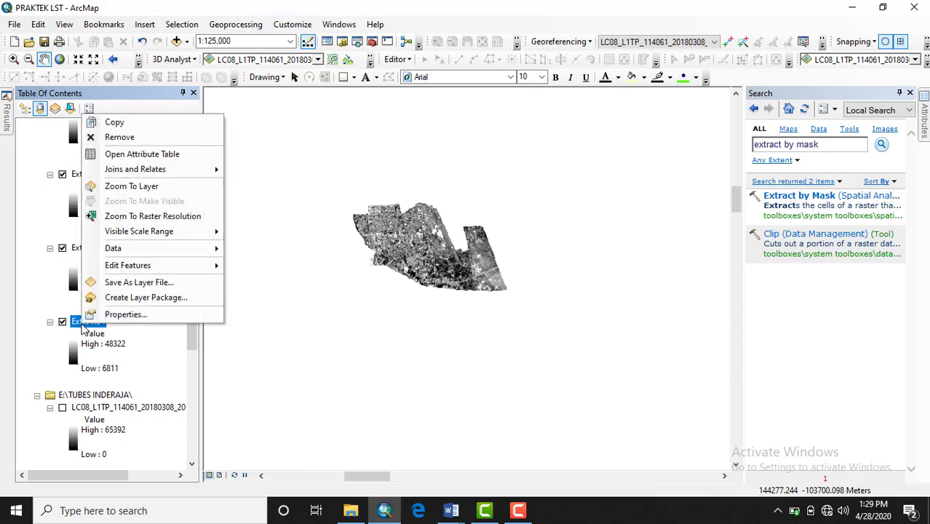
left_click(125, 138)
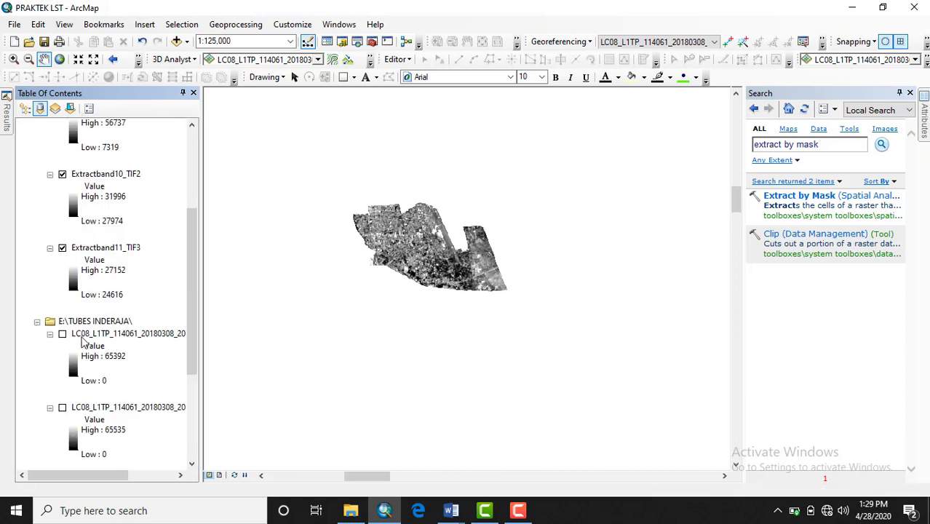
Remove the original Landsat rasters under E:\TUBES INDERAJA and the Kecamatan_Palu_Selatan shapefile's source group from the map
left_click(80, 325)
right_click(80, 325)
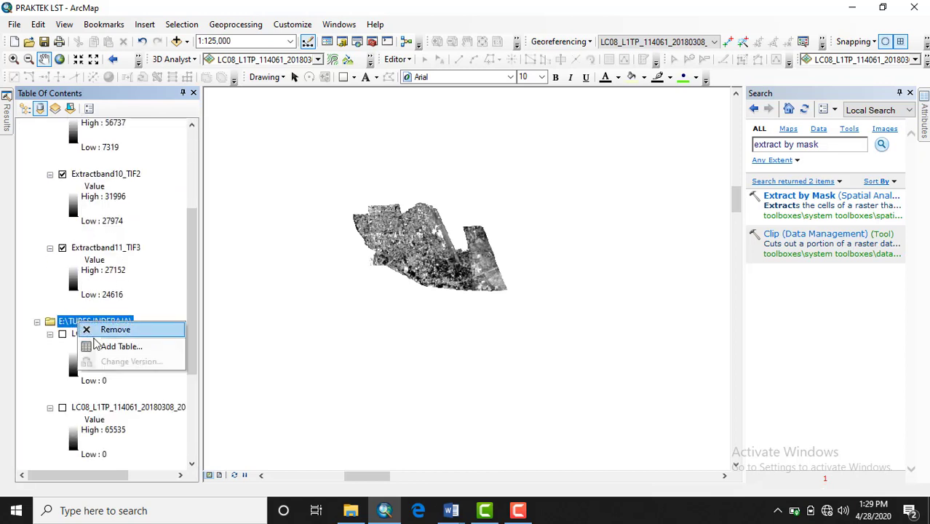
left_click(98, 331)
scroll(117, 275, "down", 1)
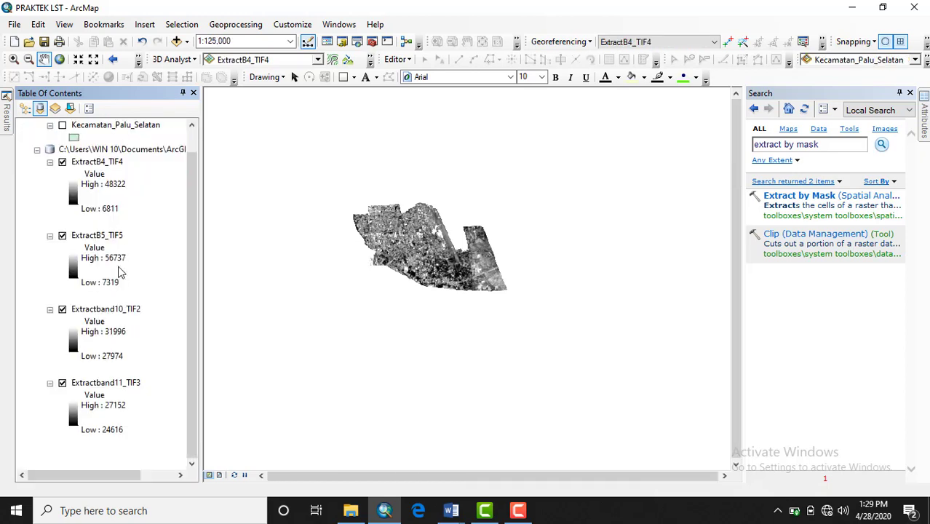
scroll(120, 272, "up", 1)
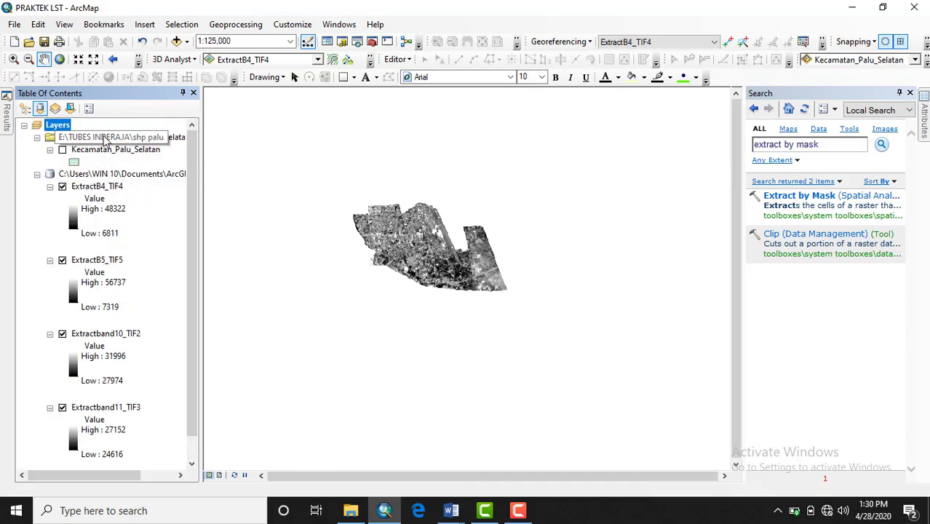
left_click(106, 139)
right_click(112, 137)
left_click(136, 141)
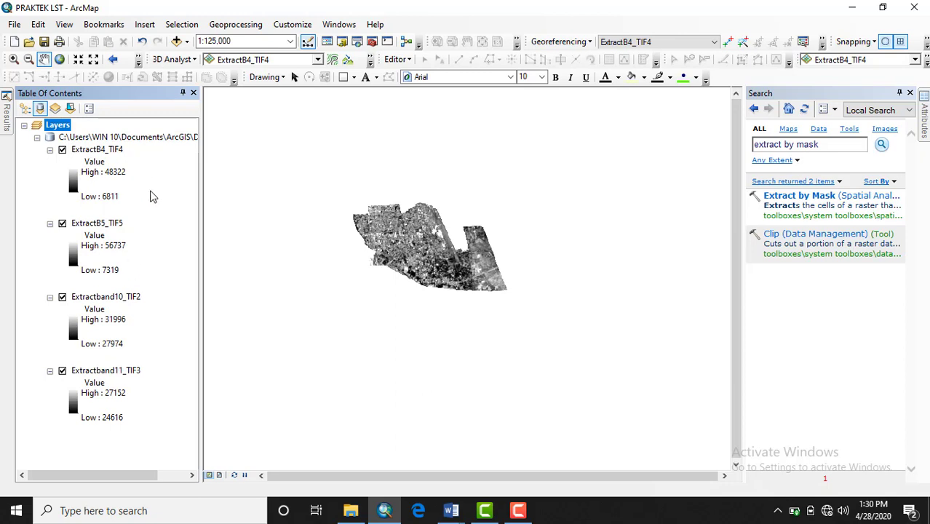
Open the Image Analysis window and compute an NDVI layer from ExtractB4_TIF4 and ExtractB5_TIF5
left_click(102, 245)
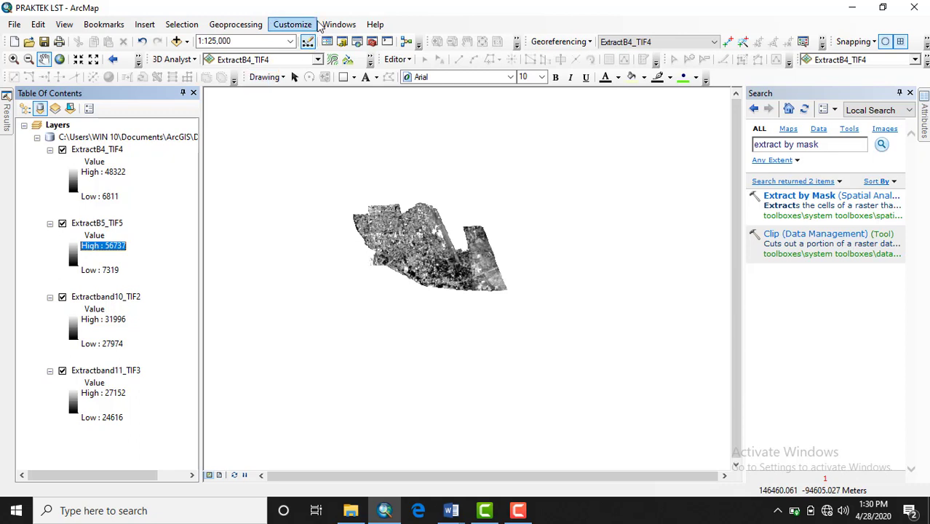
key("Up")
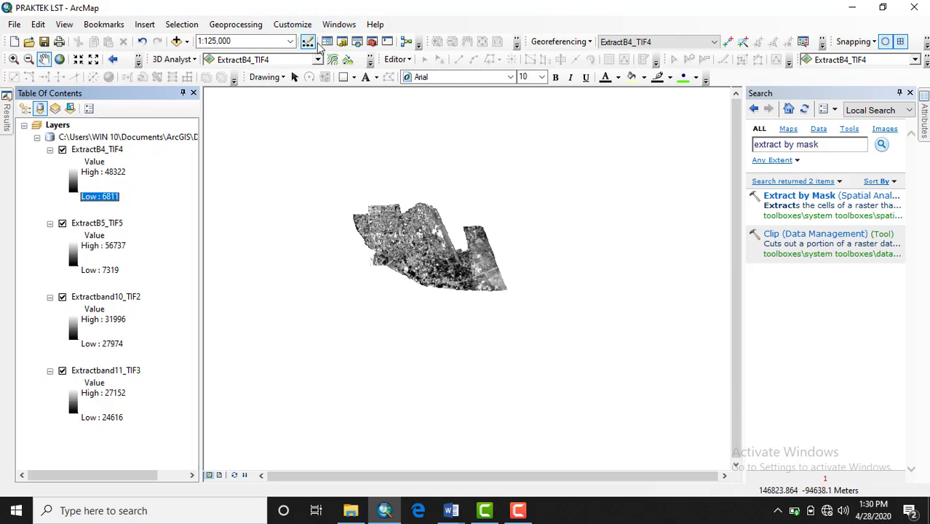
left_click(341, 25)
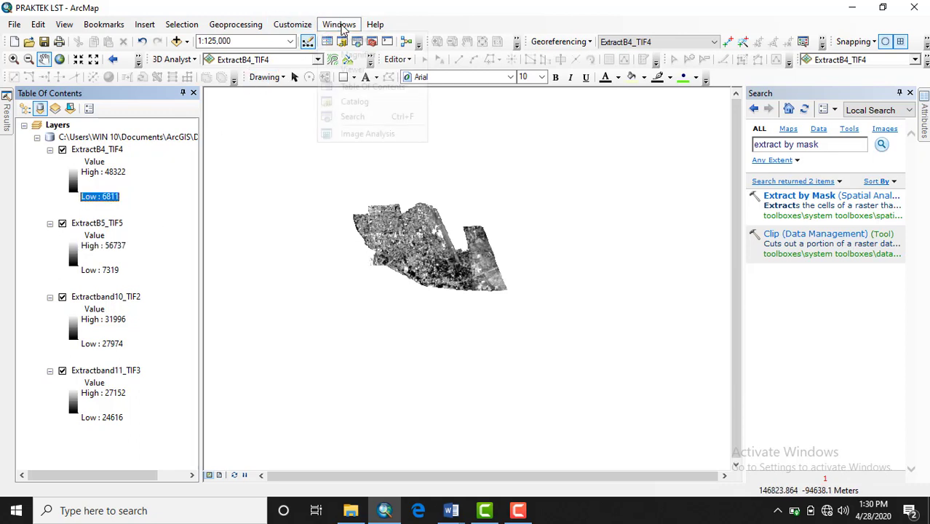
left_click(359, 135)
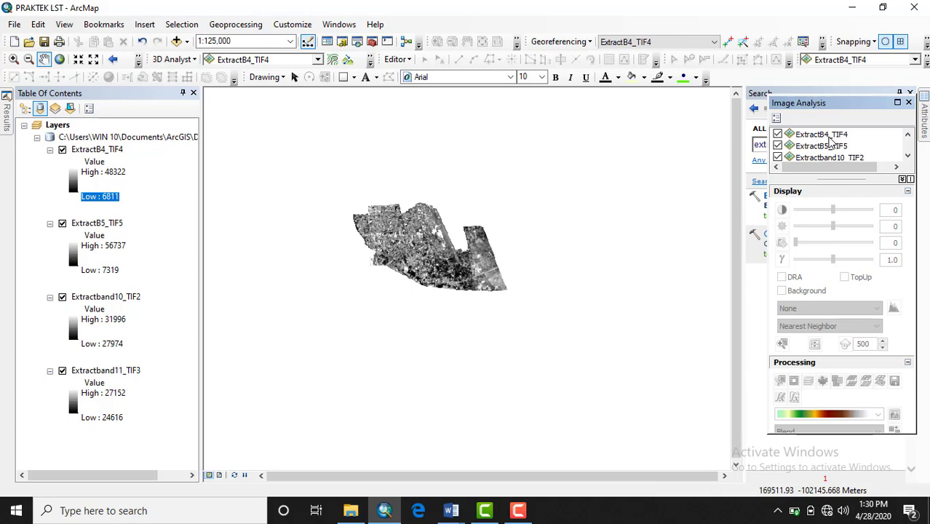
left_click(820, 136)
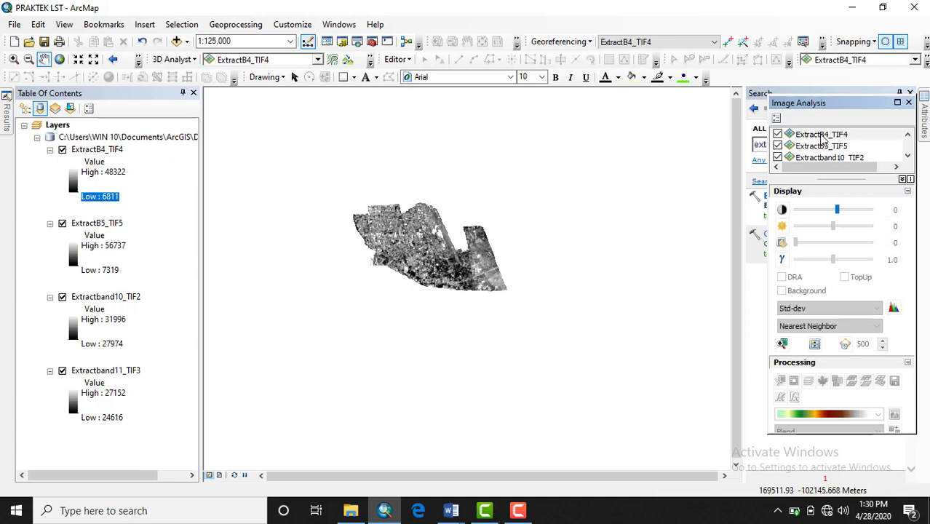
left_click(822, 137)
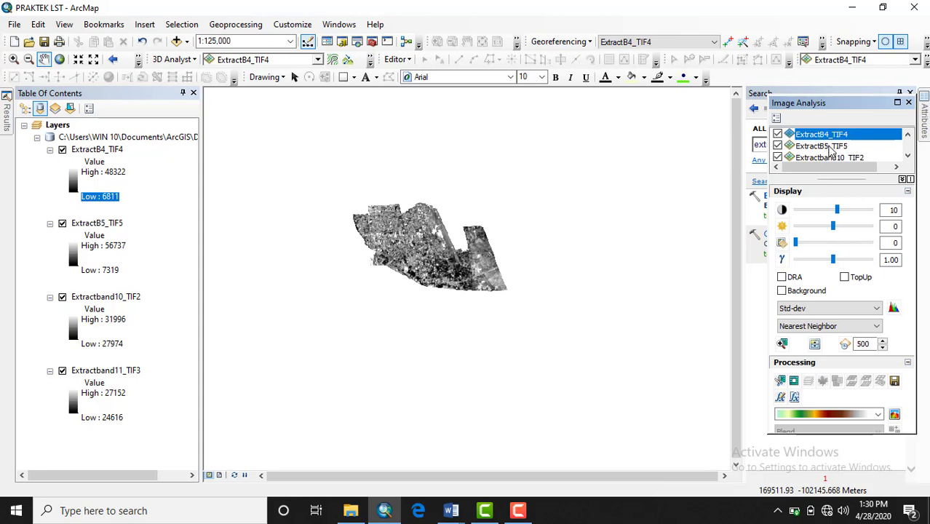
left_click(829, 147, "ctrl")
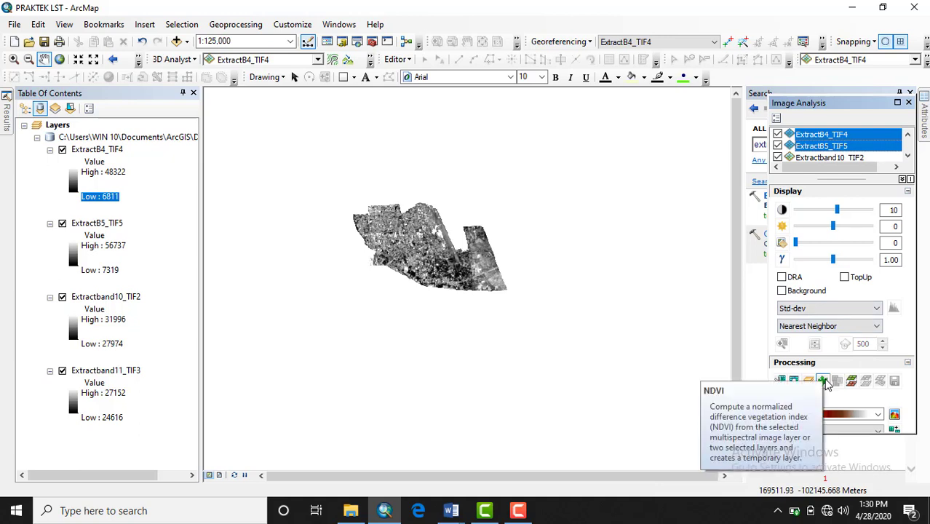
left_click(823, 380)
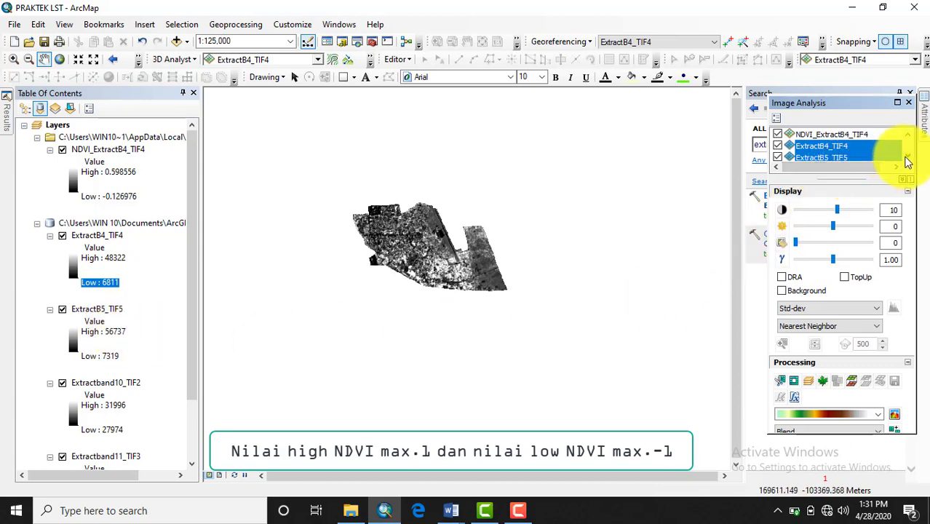
left_click(908, 162)
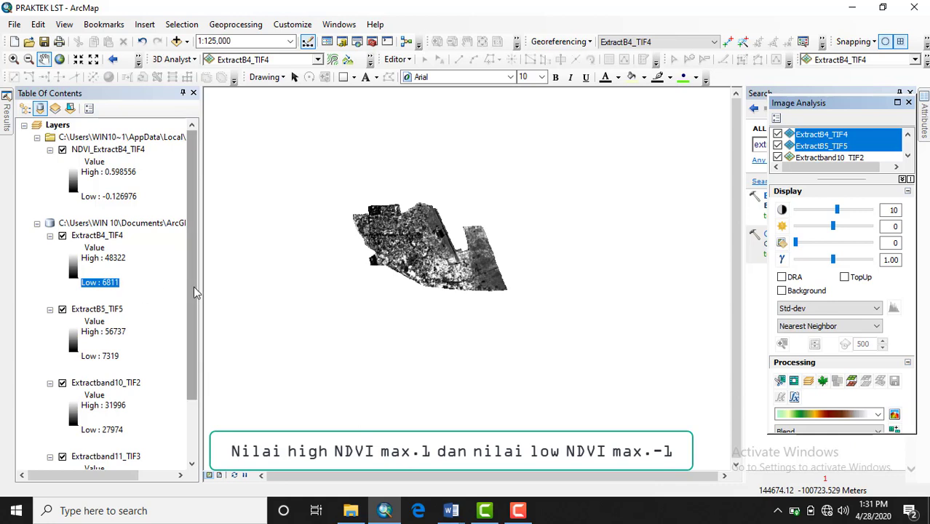
left_click_drag(195, 288, 189, 348)
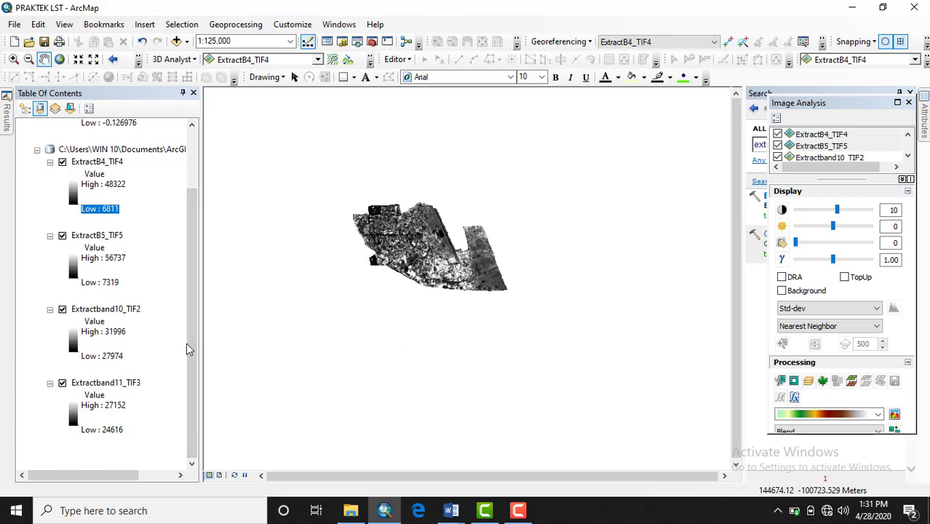
left_click_drag(192, 345, 201, 273)
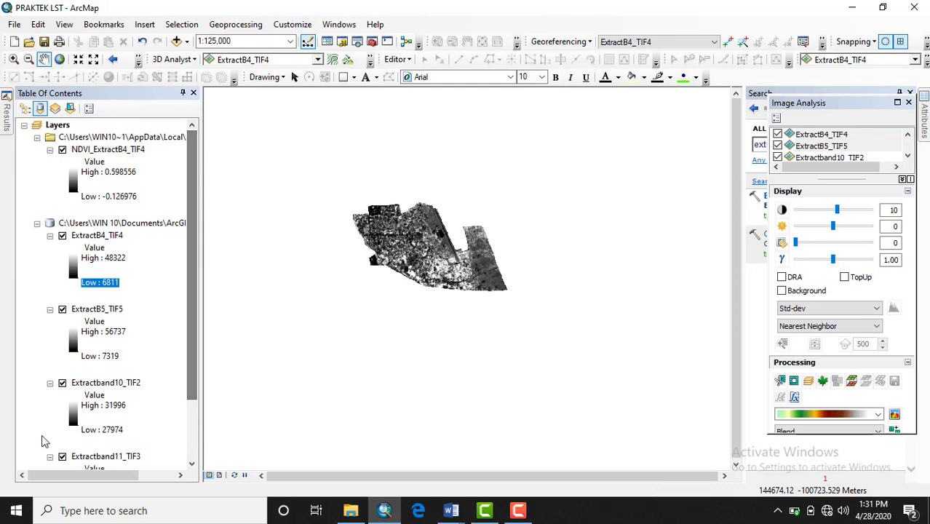
mouse_move(193, 382)
left_mouse_down()
mouse_move(193, 448)
mouse_move(192, 367)
left_mouse_up()
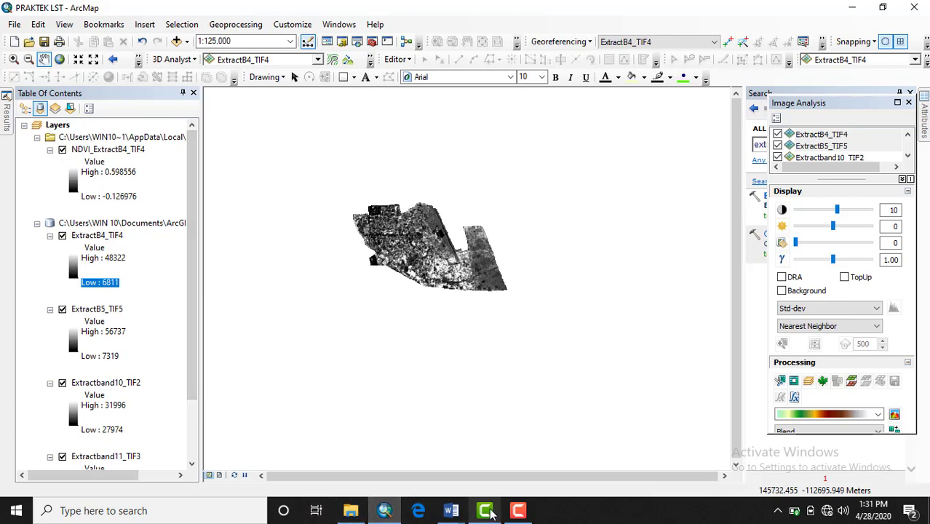
Review the band 10 thermal constants and the TOA radiance formula in the Word document "ketentuan perhitungan", and return to ArcMap
mouse_move(452, 512)
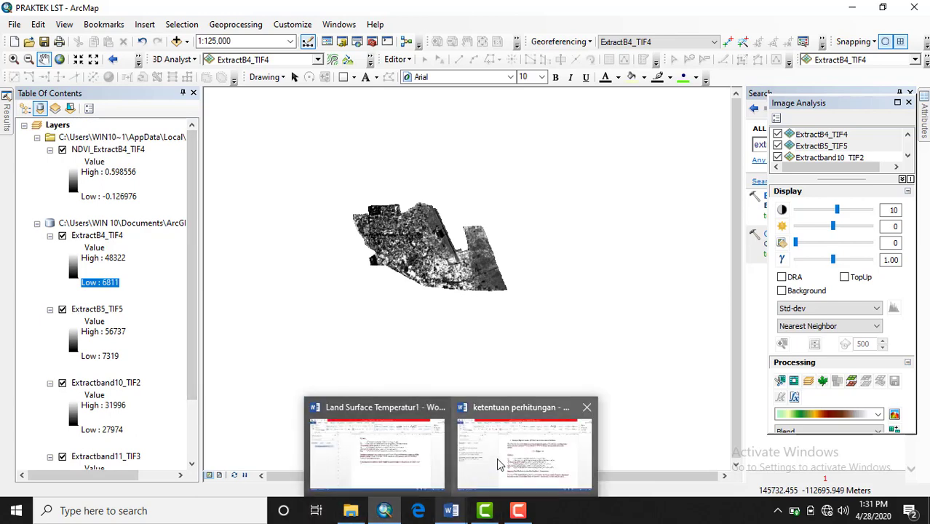
key("alt+Tab")
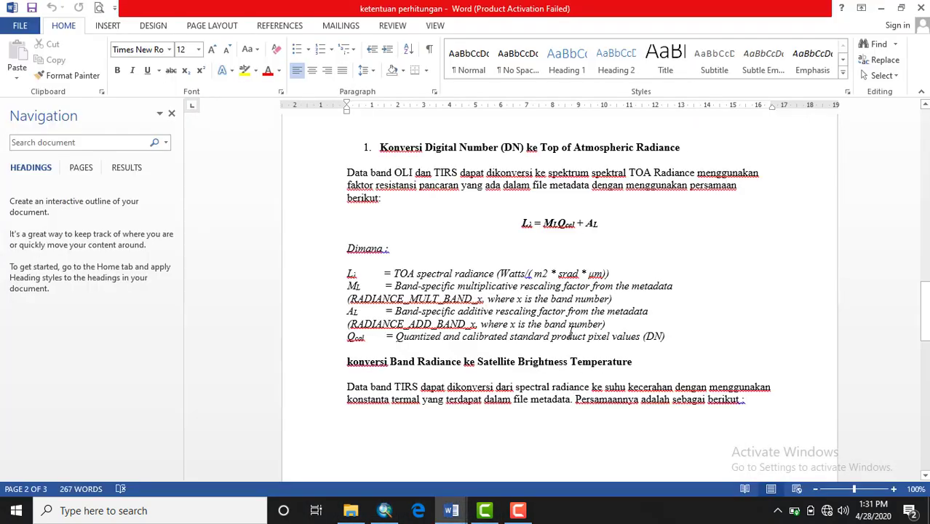
scroll(550, 280, "up", 5)
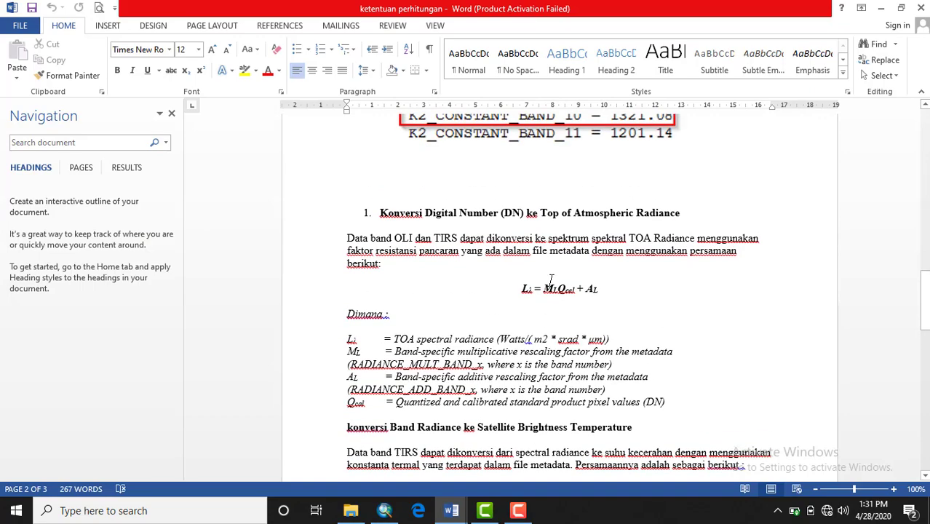
scroll(552, 280, "up", 4)
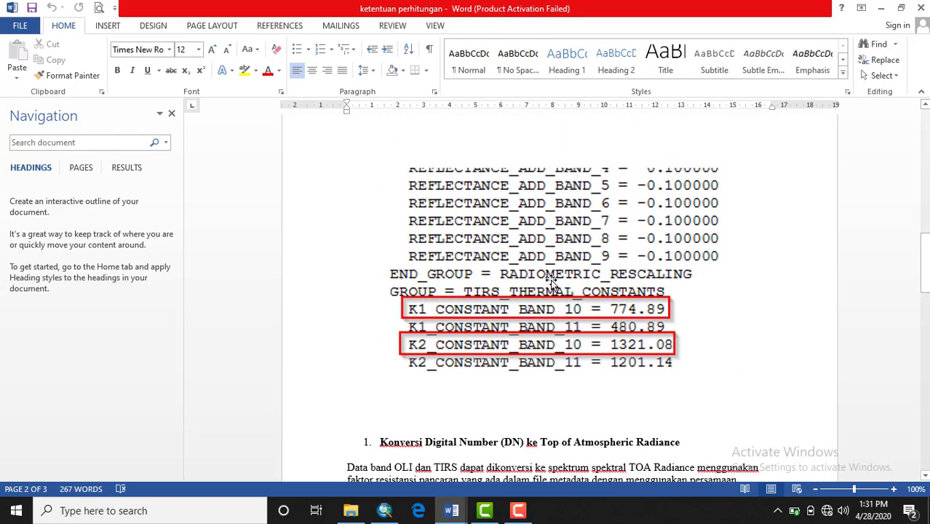
scroll(550, 280, "down", 7)
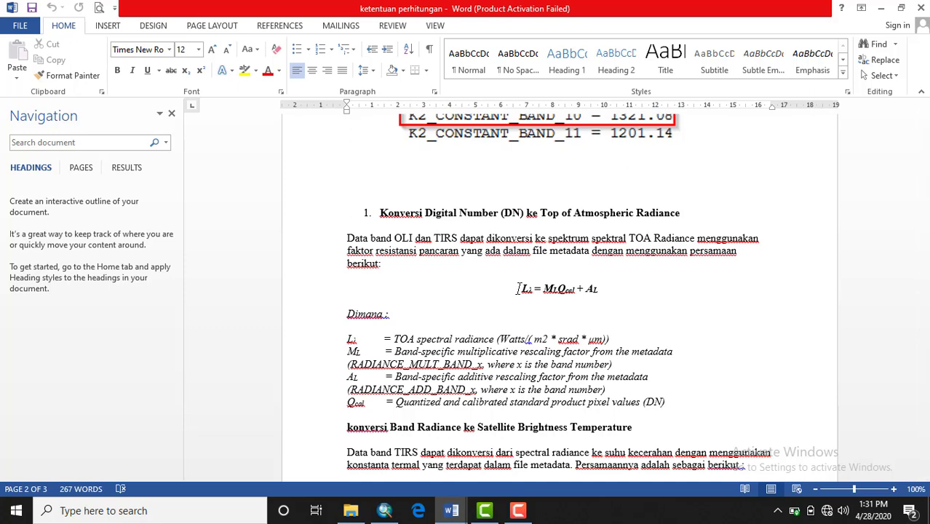
left_click(384, 510)
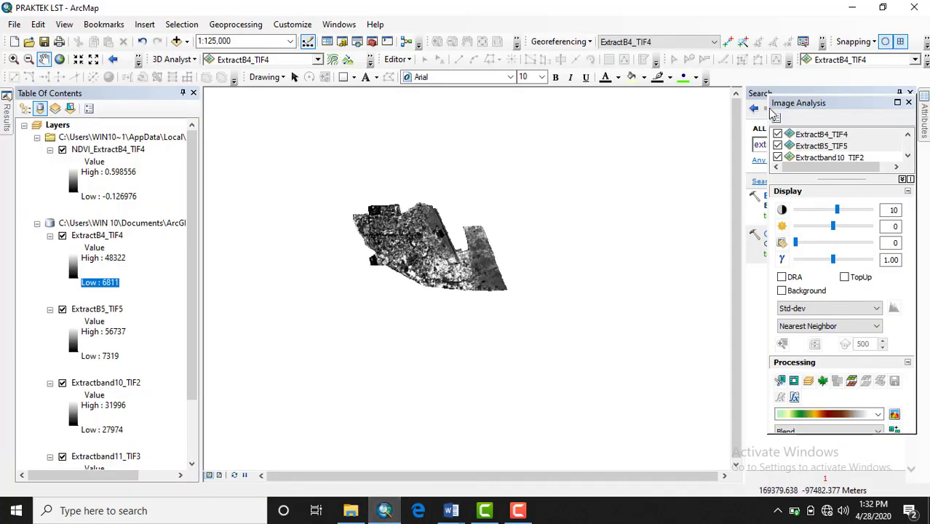
Close the Image Analysis window, search the tools for "raster calculator", and open the Raster Calculator tool
left_click(908, 103)
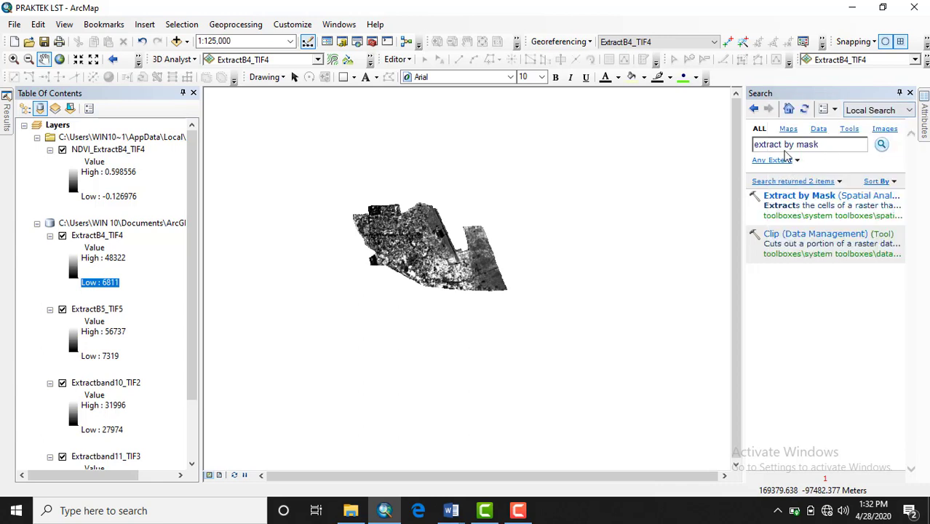
left_click_drag(819, 144, 736, 155)
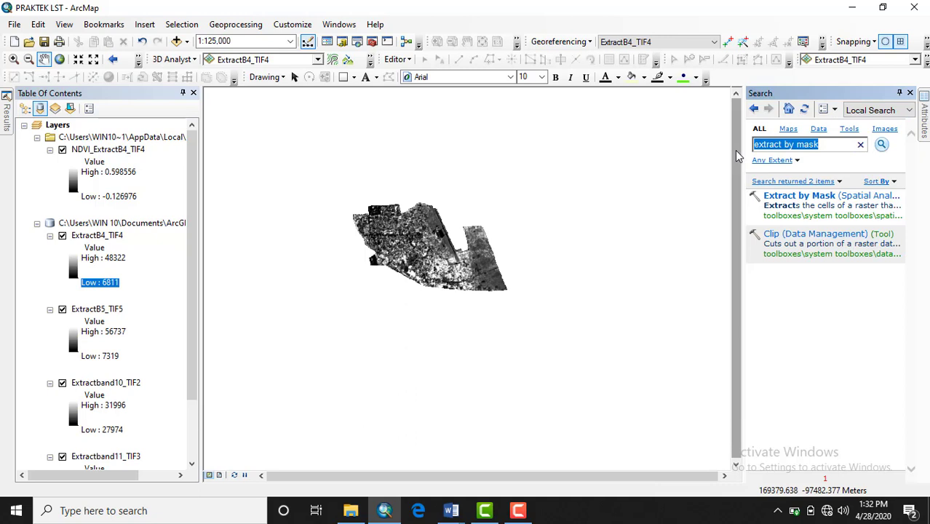
type("ras")
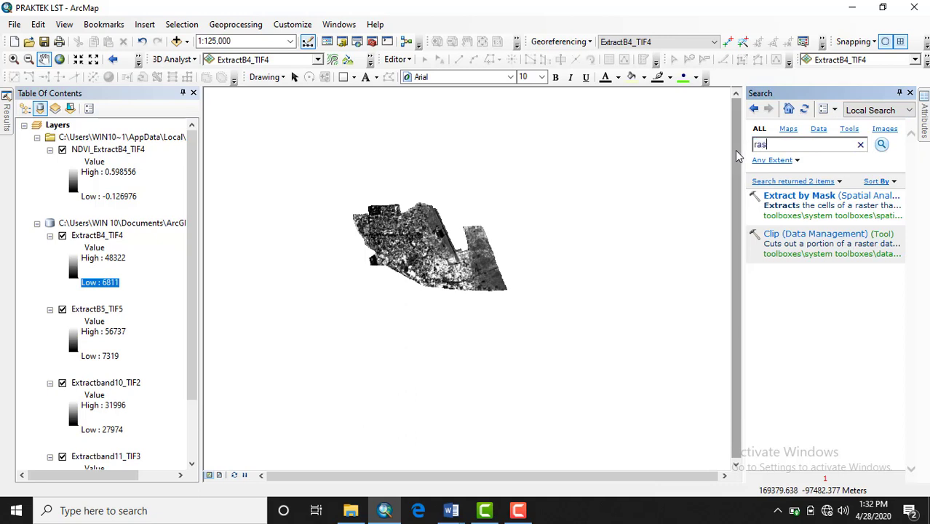
type("calculator")
key("Return")
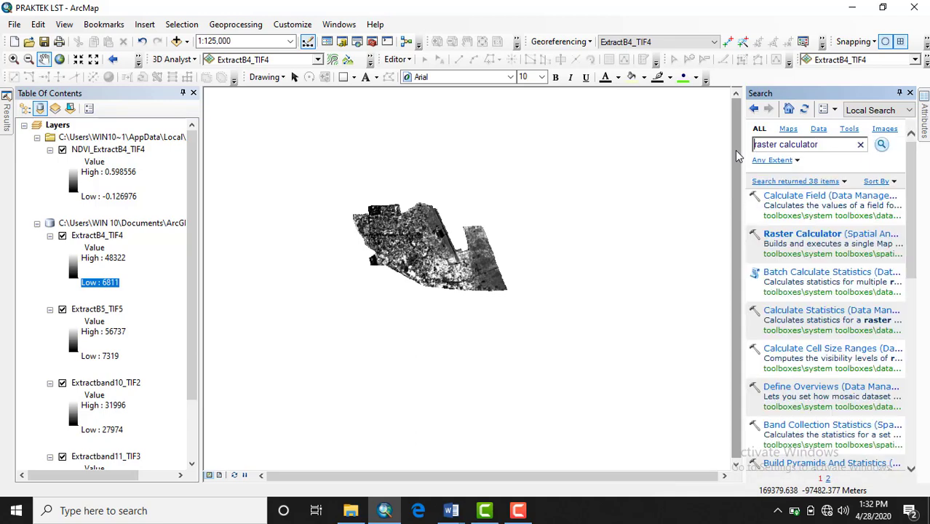
left_click(779, 235)
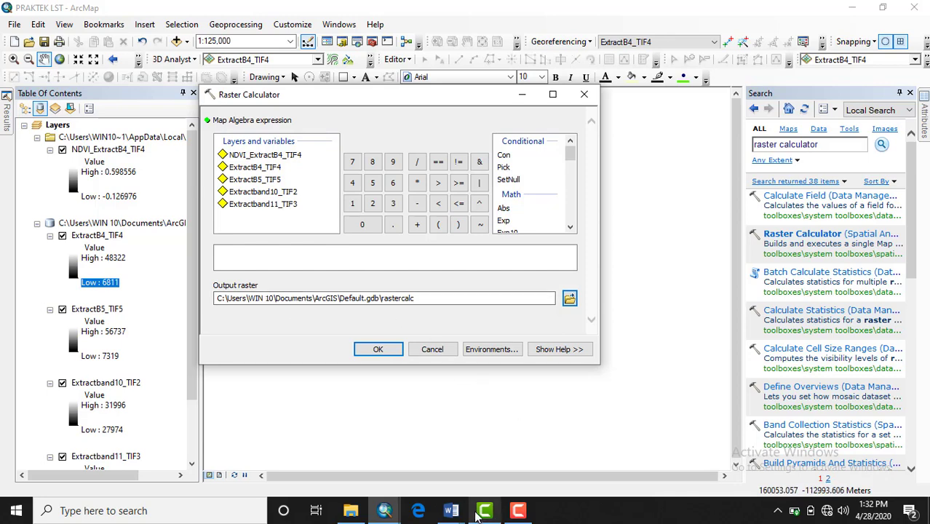
Look up the band 10 radiance multiplicative and additive rescaling factors in the Word document "ketentuan perhitungan", and return to ArcMap
mouse_move(452, 512)
left_click(516, 444)
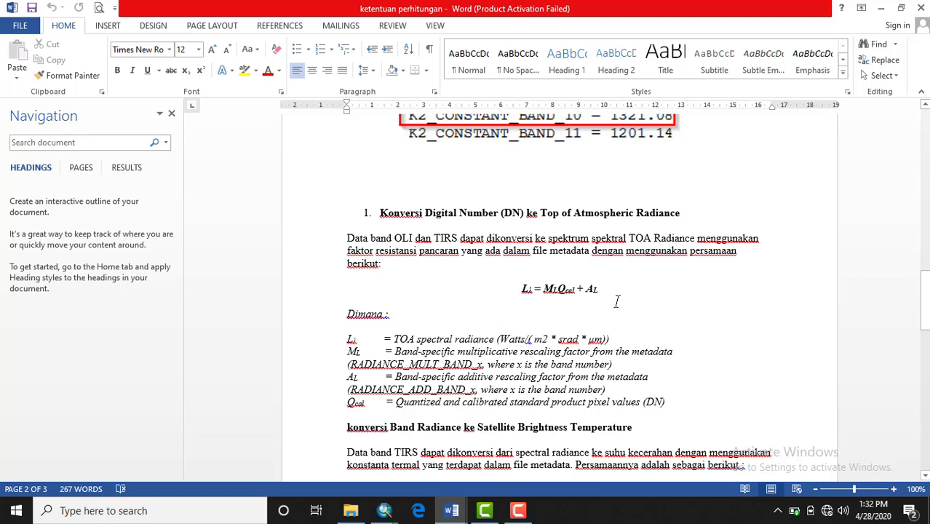
scroll(619, 302, "up", 15)
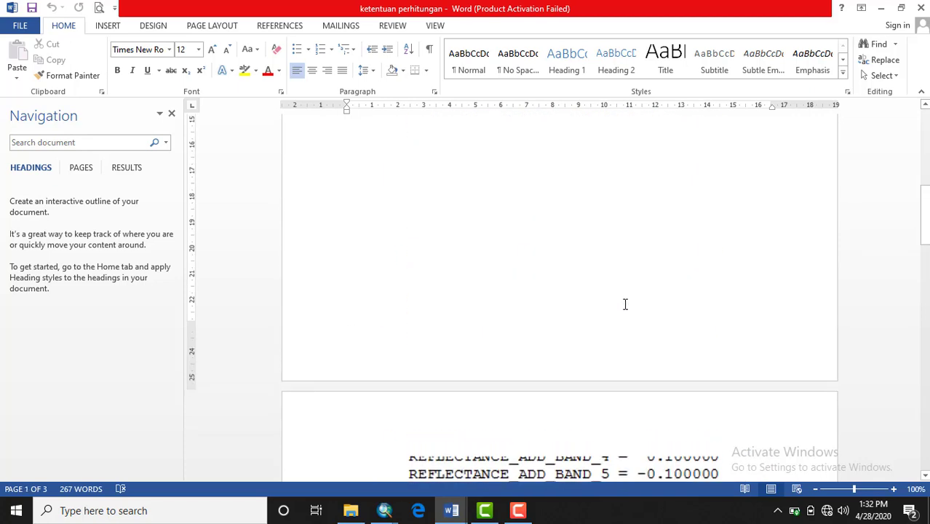
scroll(624, 305, "down", 9)
scroll(618, 299, "up", 3)
scroll(509, 299, "down", 2)
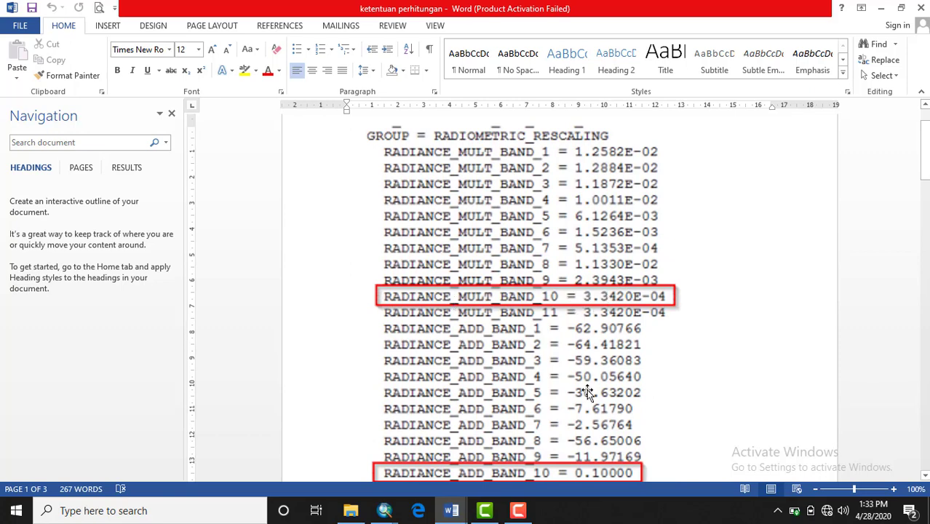
scroll(588, 393, "down", 2)
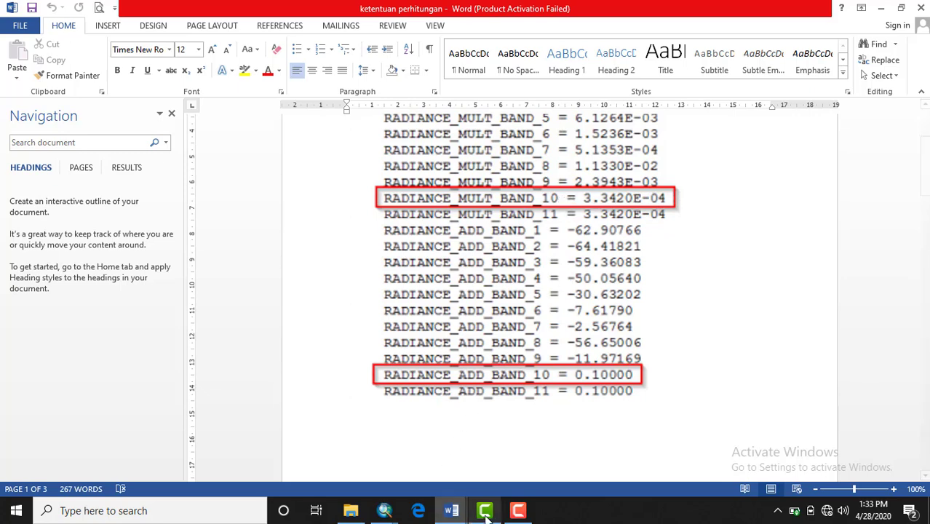
mouse_move(385, 513)
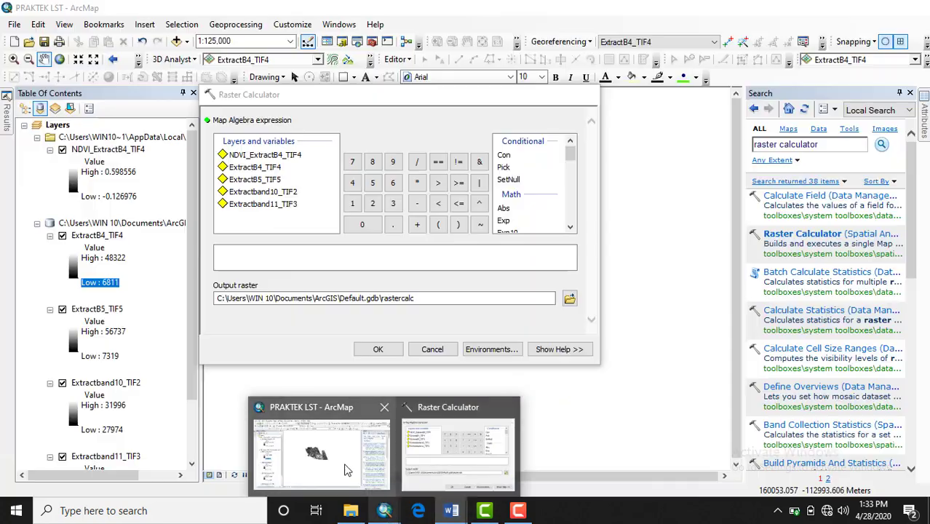
left_click(344, 469)
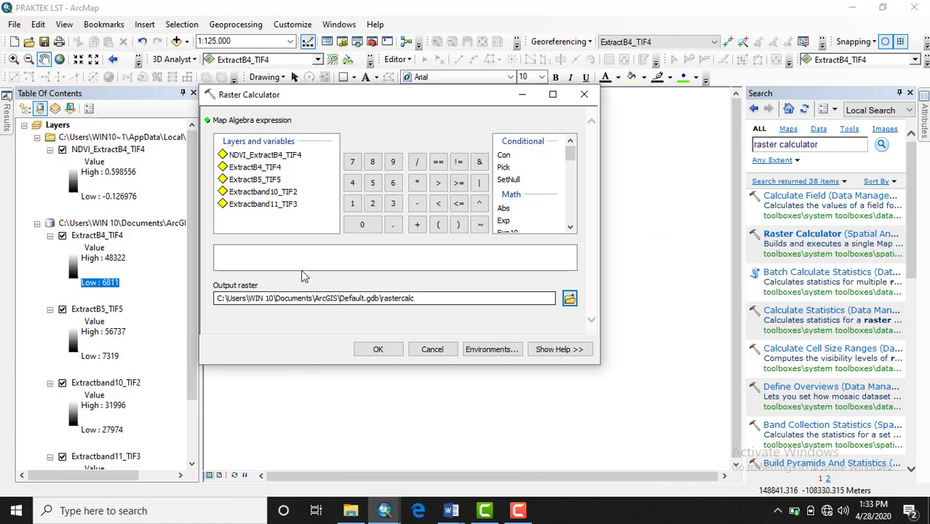
Enter the Map Algebra expression 0.0003342 * "Extractband10_TIF2" in the Raster Calculator
left_click(248, 252)
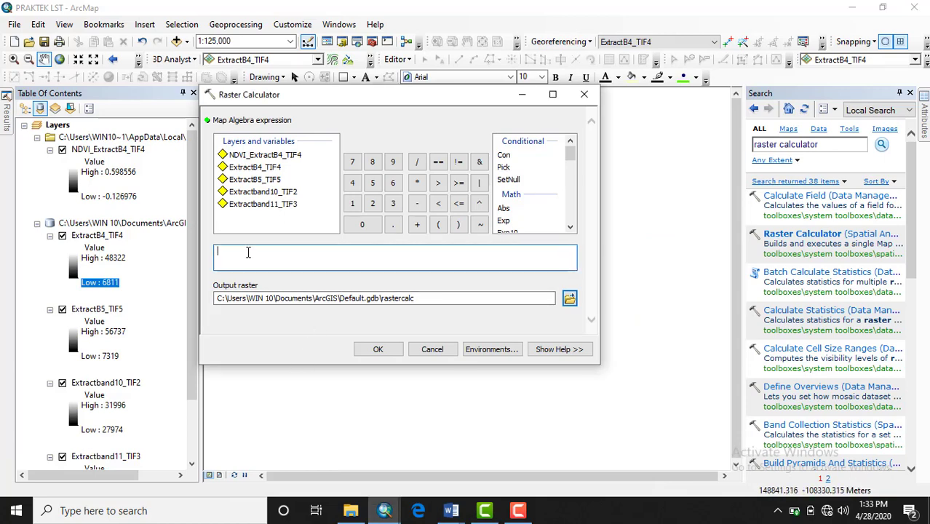
left_click(362, 227)
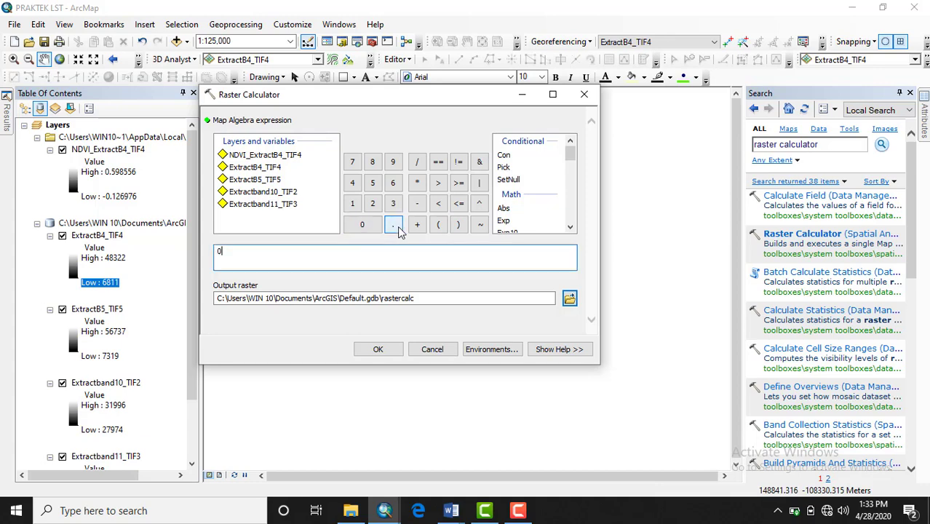
left_click(393, 225)
left_click(359, 227)
left_click(359, 226)
left_click(360, 226)
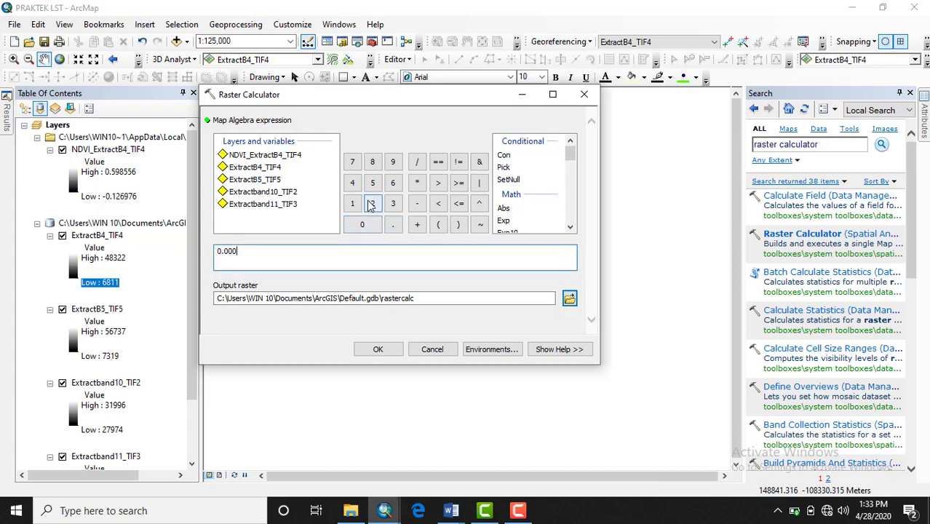
left_click(393, 205)
left_click(393, 204)
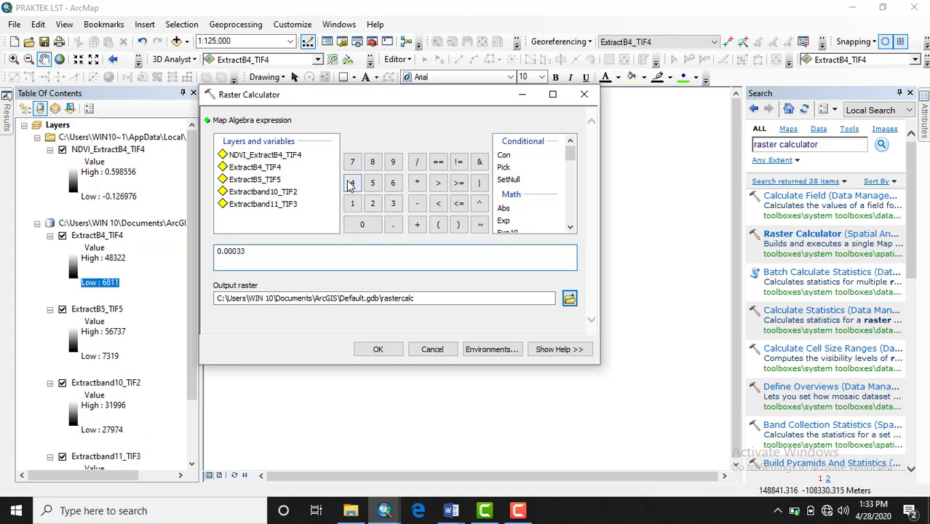
left_click(353, 183)
left_click(371, 203)
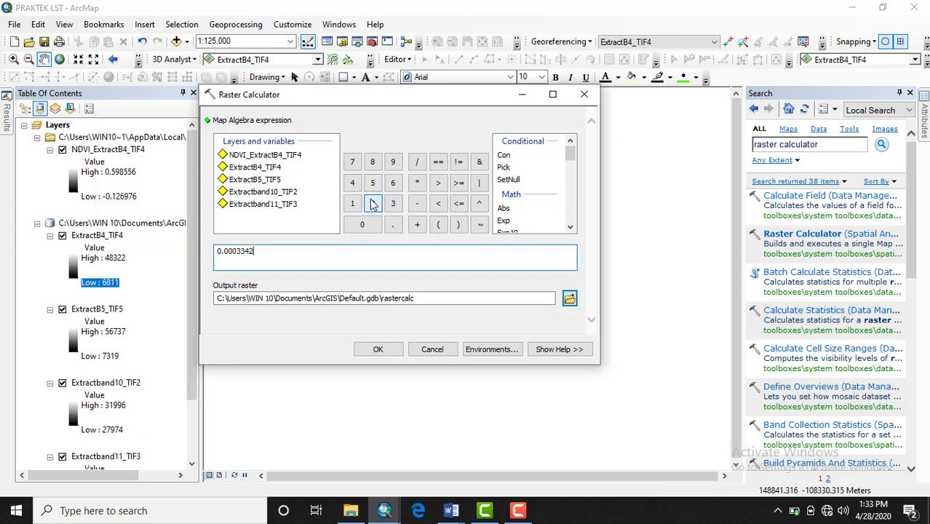
left_click(421, 182)
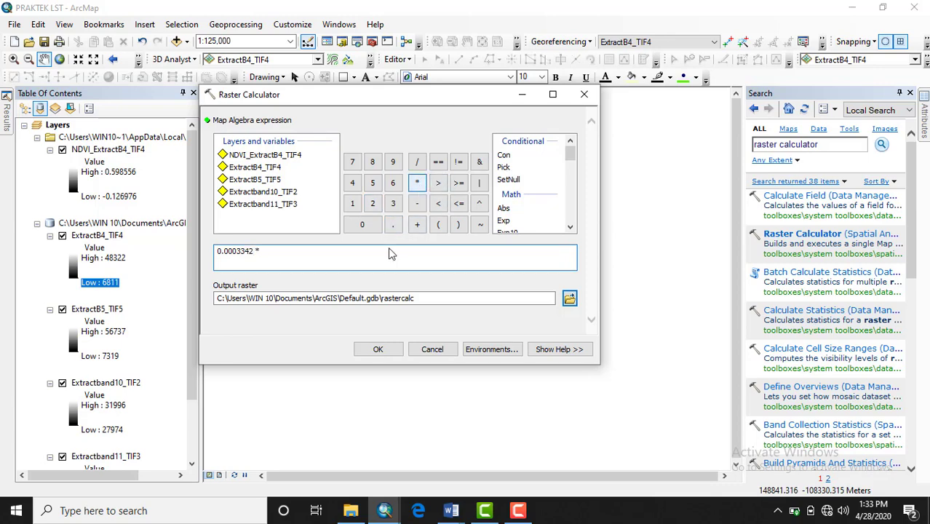
left_click(279, 193)
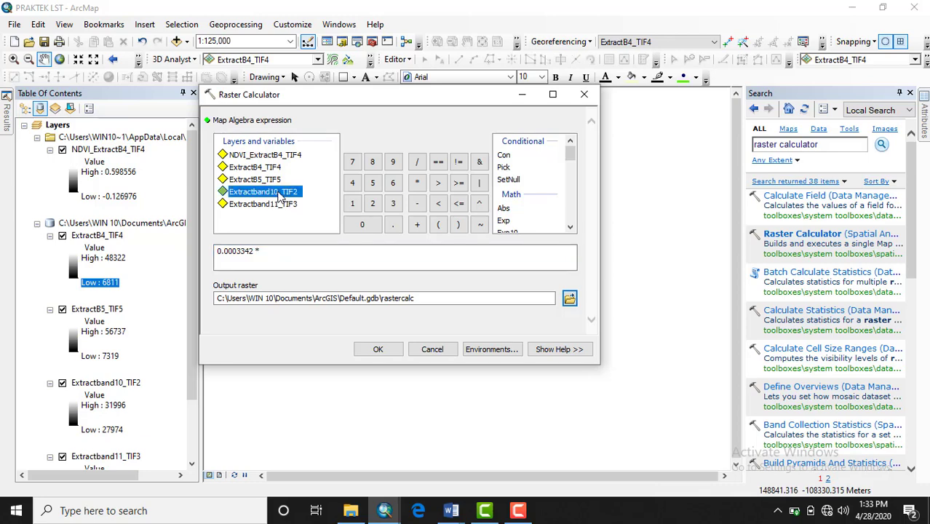
double_click(279, 194)
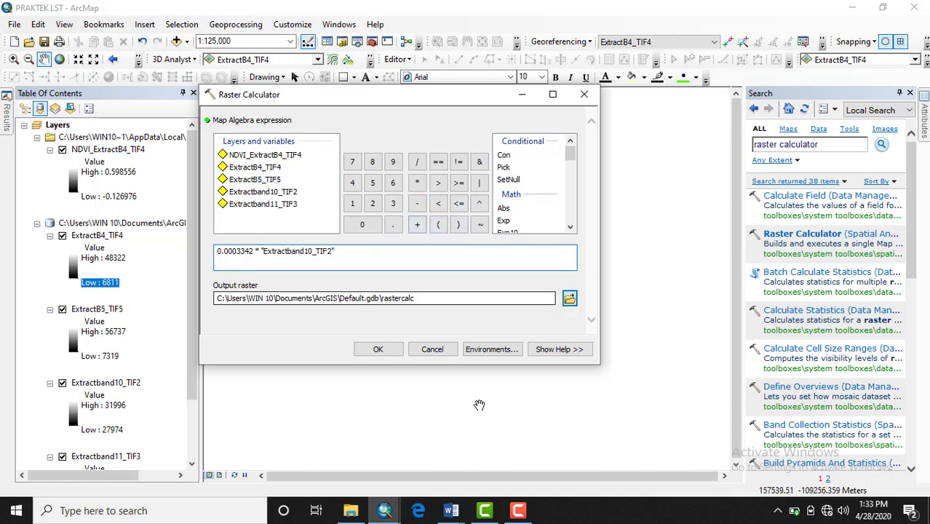
Recheck the TOA radiance formula and its additive term in the Word document "ketentuan perhitungan", and return to the Raster Calculator
mouse_move(453, 512)
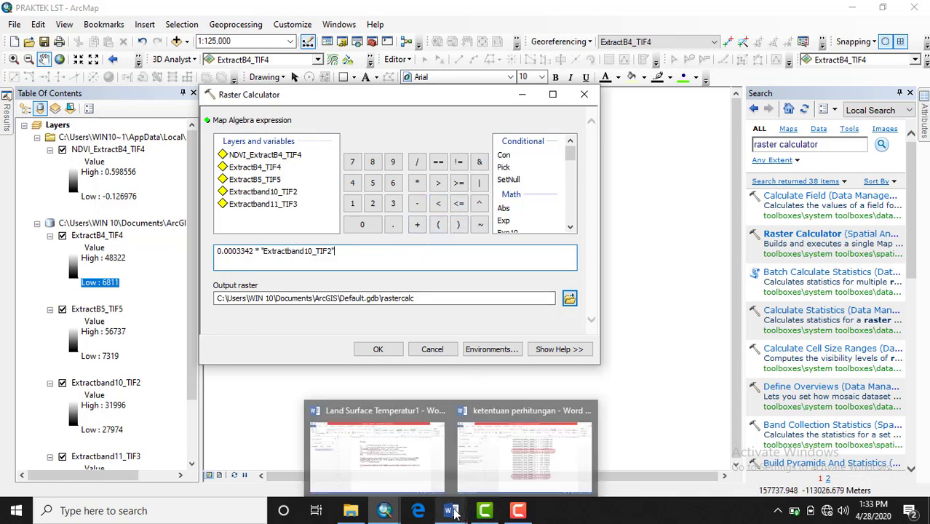
left_click(523, 473)
scroll(526, 423, "up", 5)
scroll(525, 423, "down", 10)
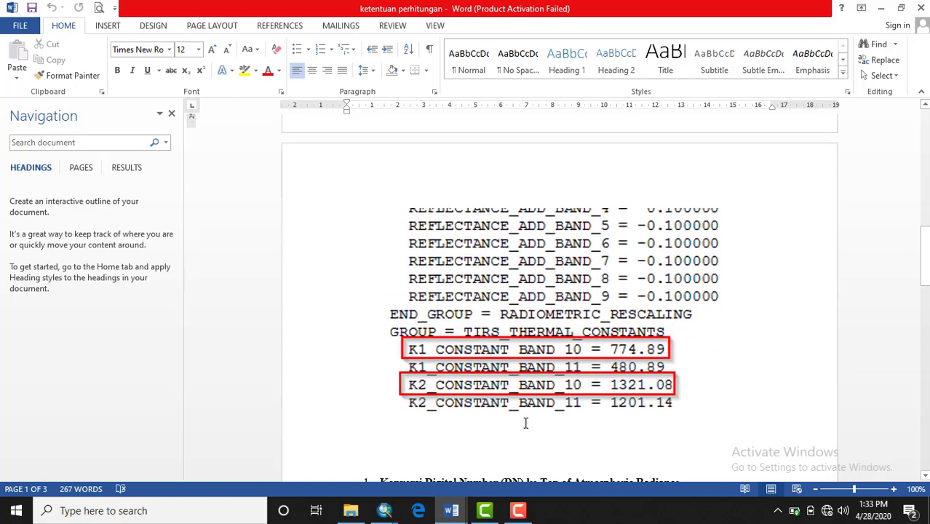
scroll(521, 369, "up", 2)
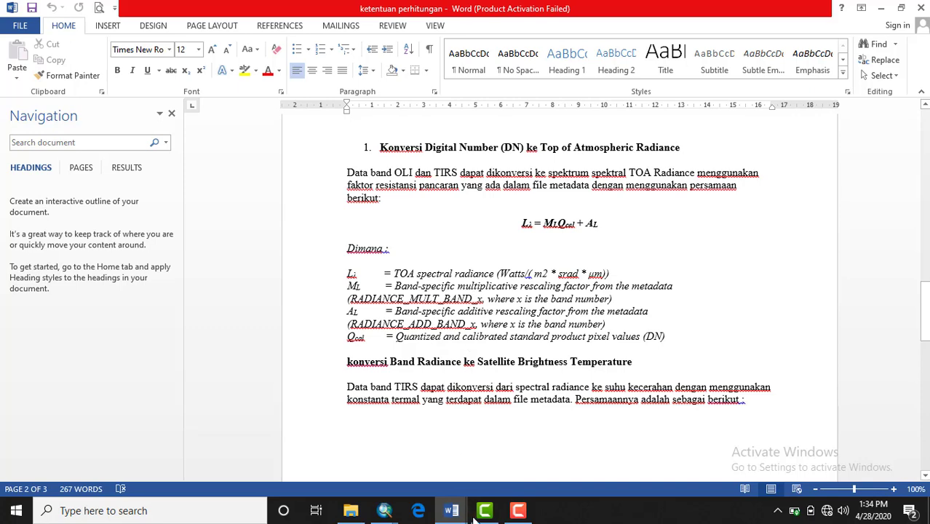
mouse_move(453, 521)
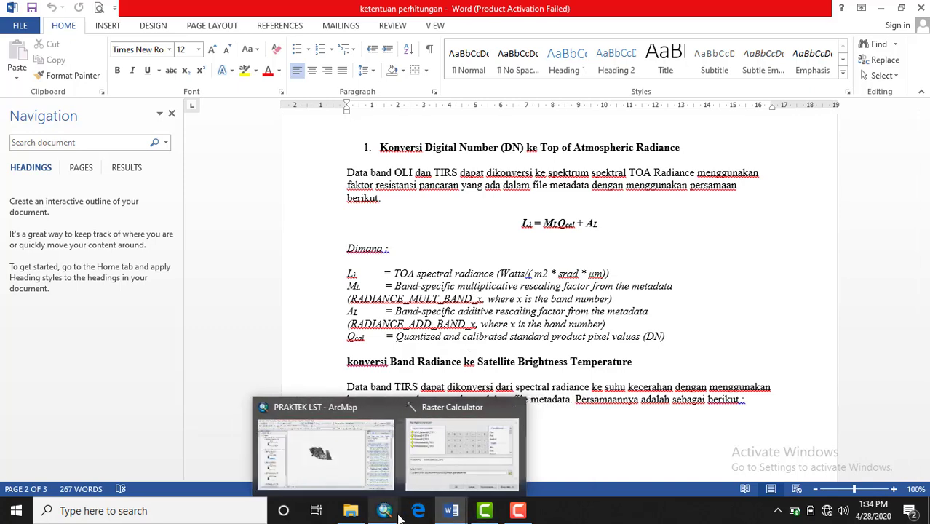
mouse_move(385, 513)
left_click(366, 492)
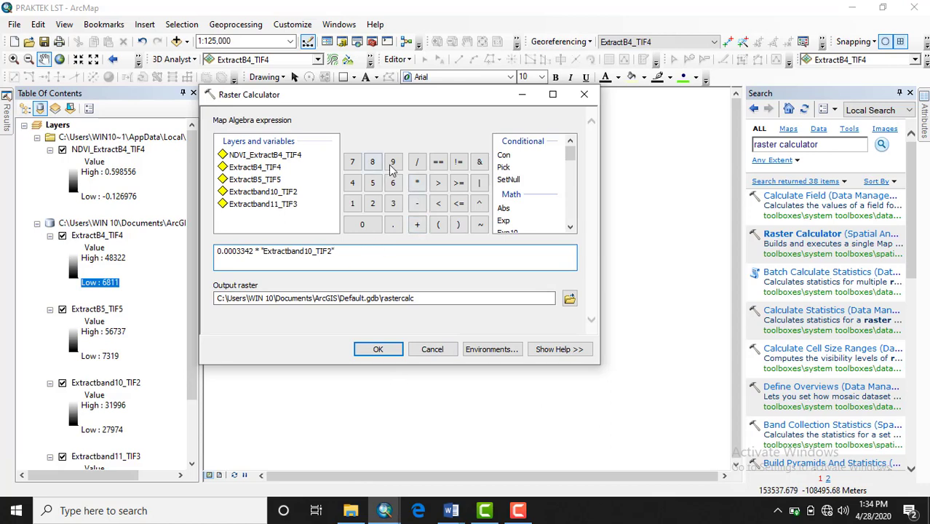
Complete the band 10 radiance expression by appending + 0.1
left_click(417, 225)
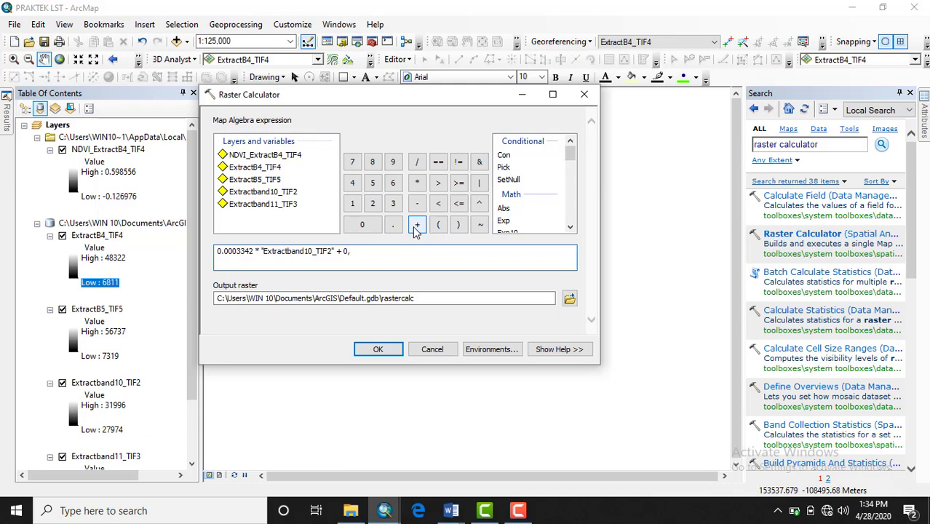
type("0")
left_click(398, 230)
left_click(352, 204)
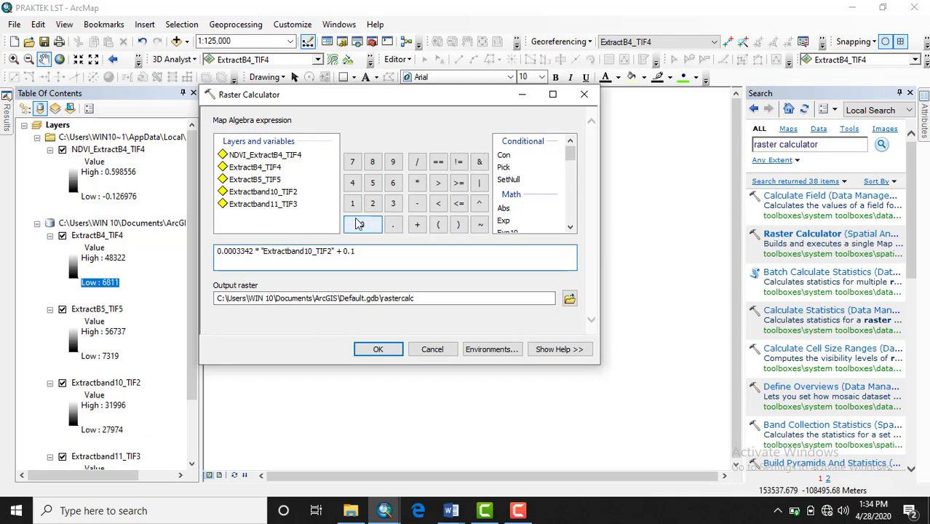
Name the output raster rad_band10 in Default.gdb and run the Raster Calculator
left_click(418, 298)
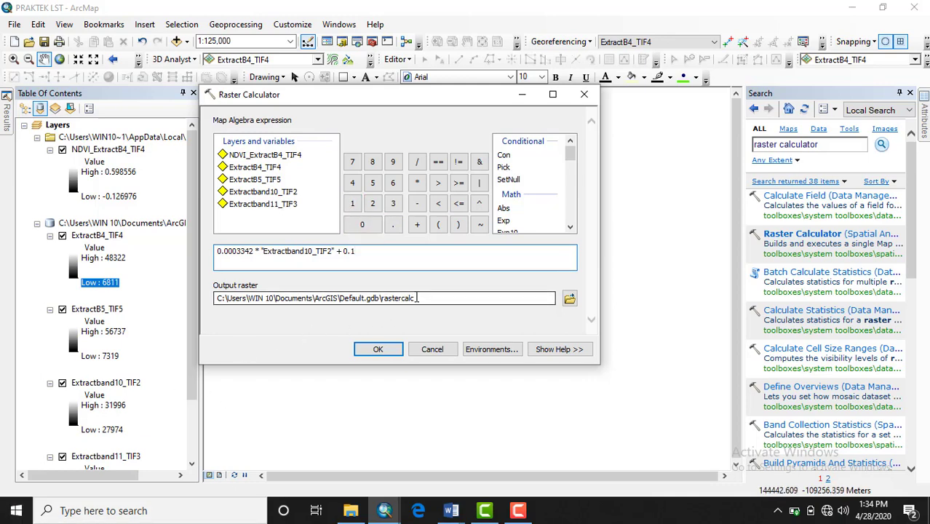
left_click_drag(418, 298, 384, 300)
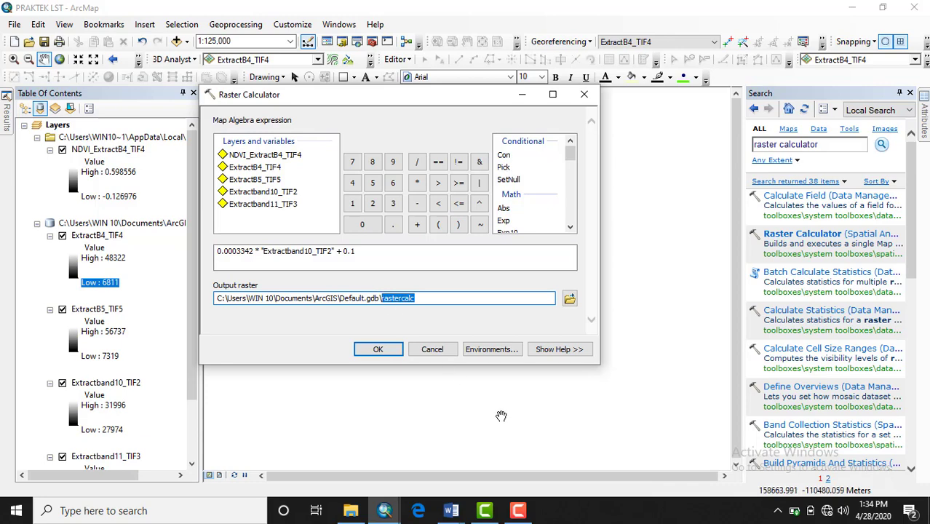
type("ra")
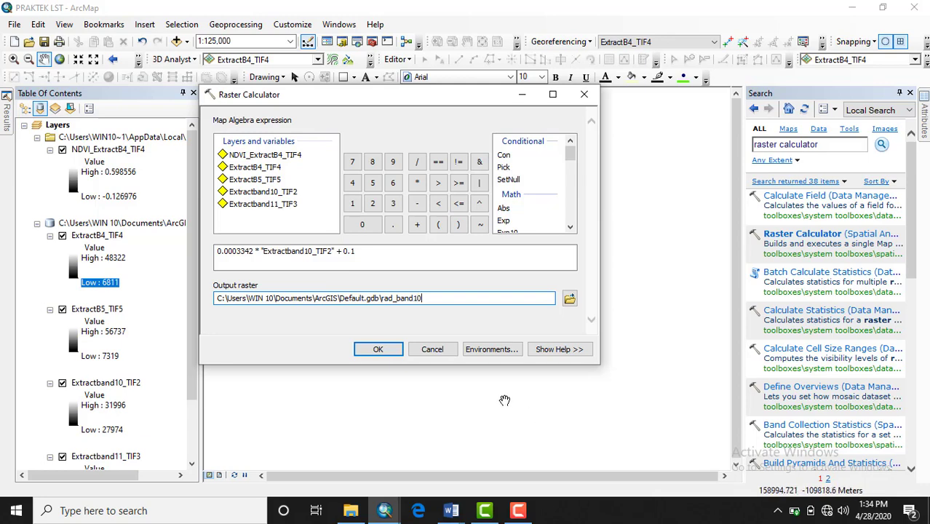
left_click(378, 350)
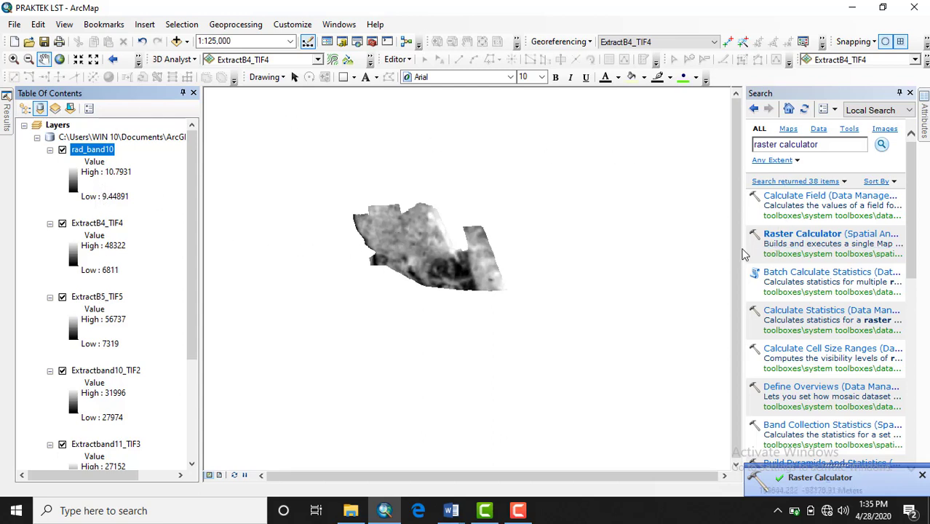
Reopen the Raster Calculator run from the current session's results and replace "Extractband10_TIF2" with "Extractband11_TIF3" in the expression
left_click(6, 113)
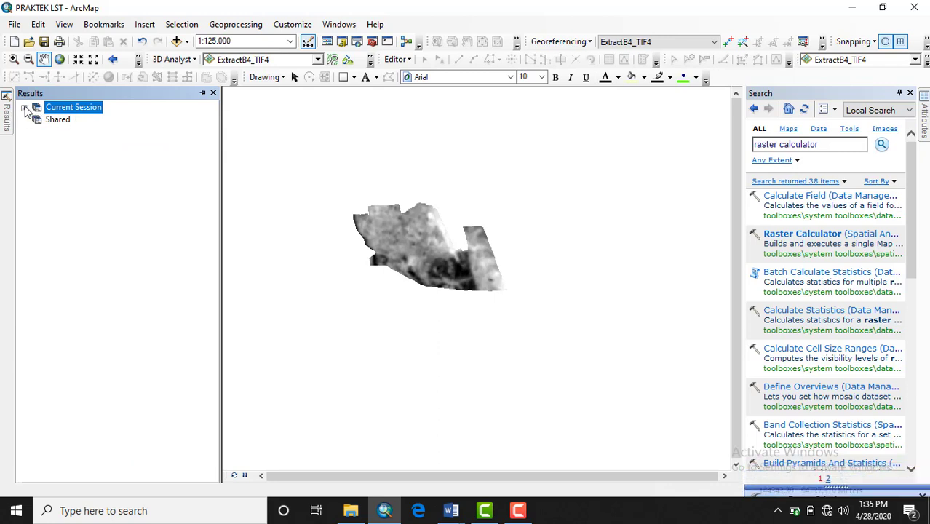
left_click(24, 108)
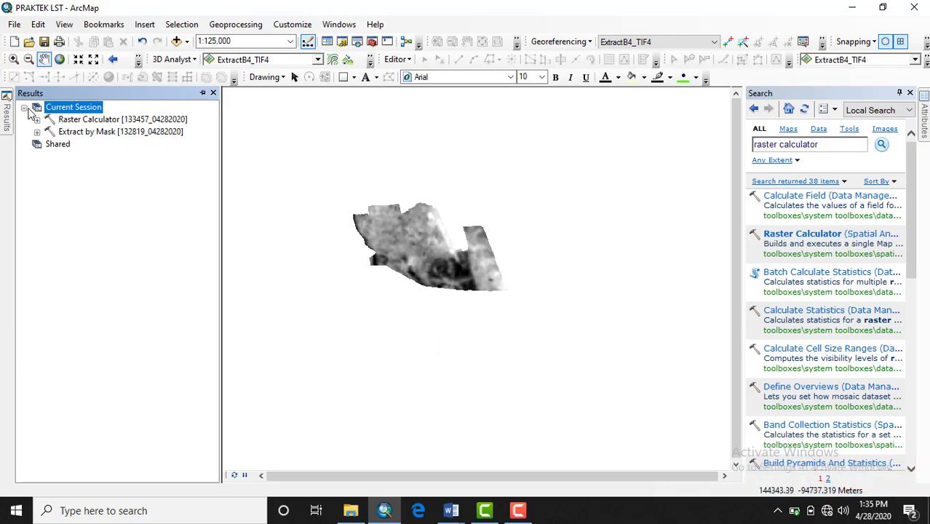
double_click(73, 119)
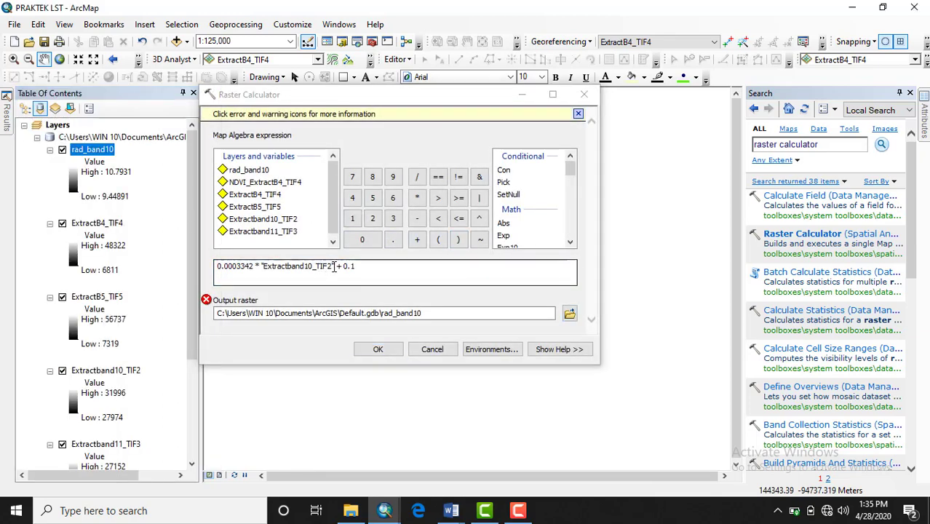
left_click_drag(334, 267, 258, 266)
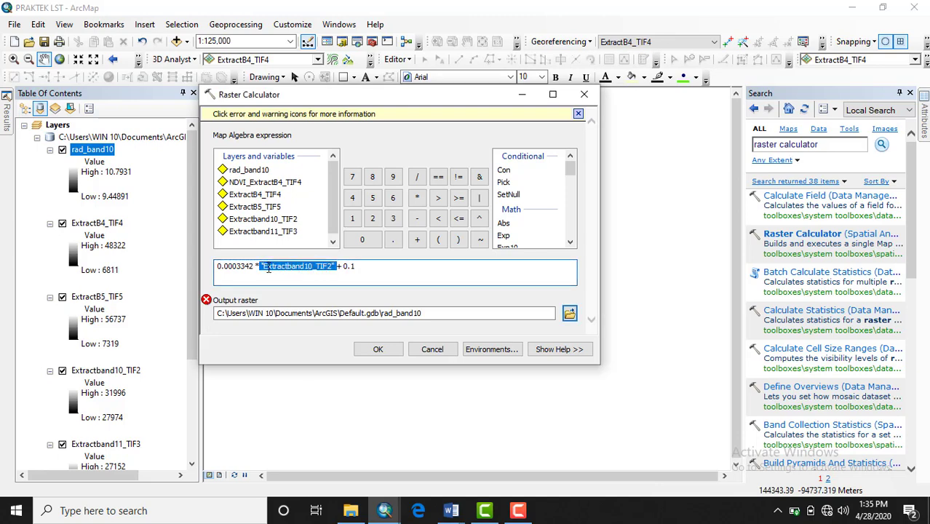
double_click(284, 231)
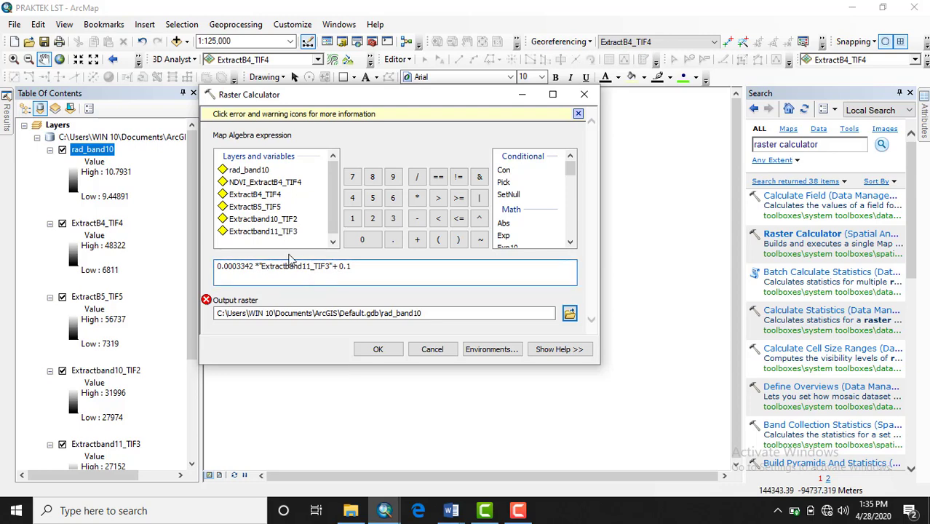
Name the output raster rad_band11 in Default.gdb and run the Raster Calculator for band 11
left_click(428, 313)
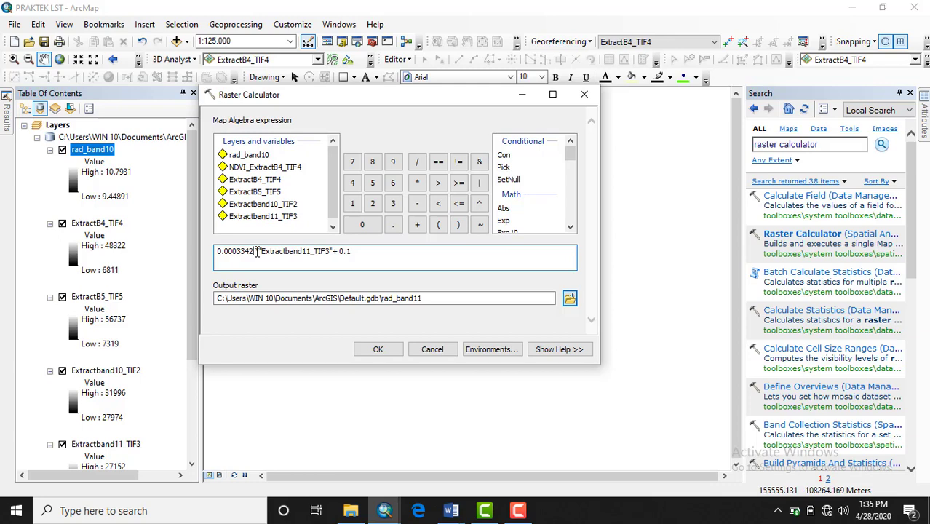
left_click(378, 349)
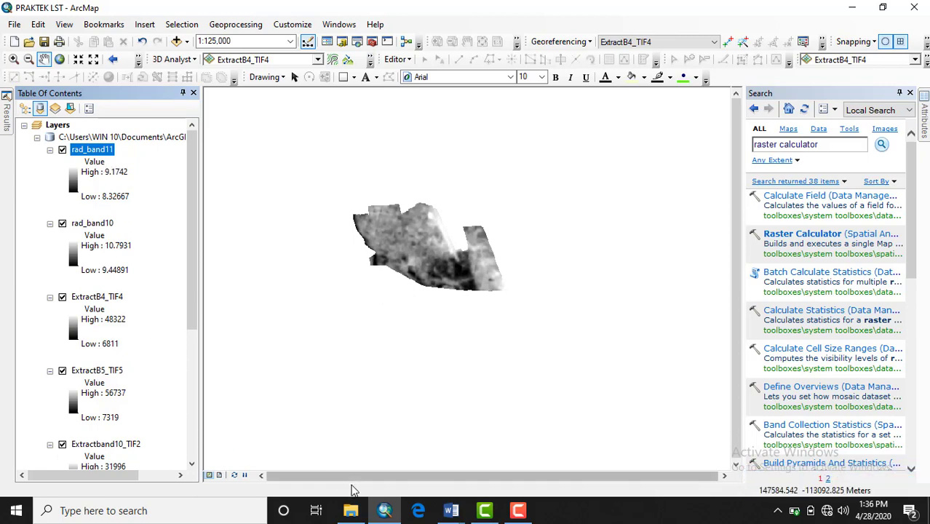
Review the satellite brightness temperature formula in the Word document "ketentuan perhitungan", and return to ArcMap
mouse_move(451, 511)
left_click(524, 448)
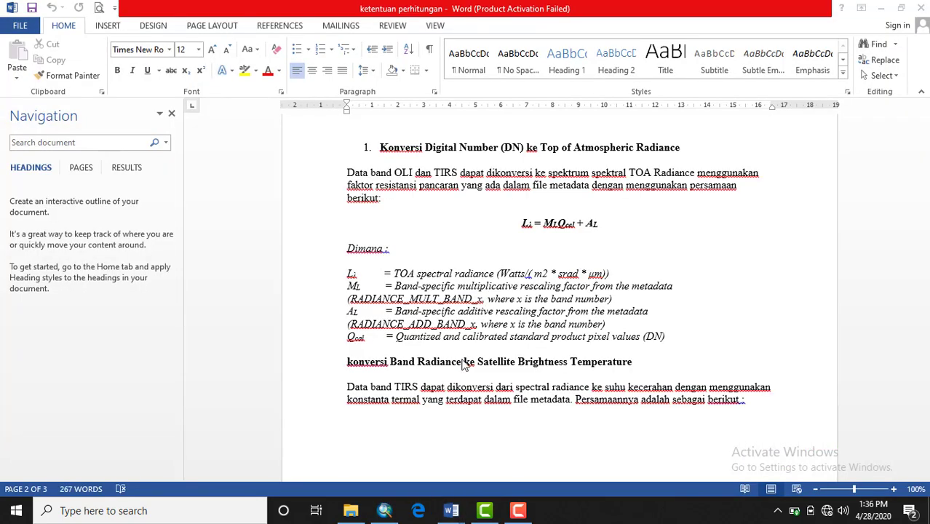
scroll(543, 320, "down", 2)
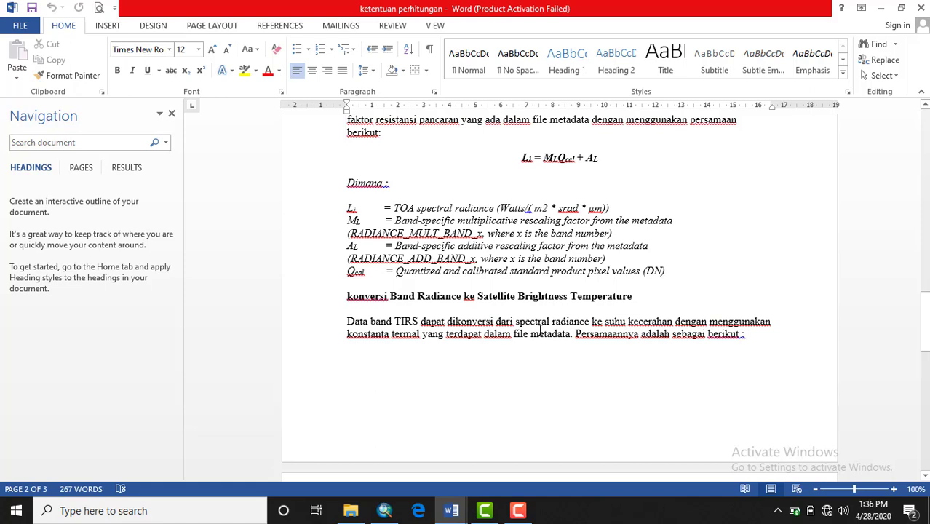
scroll(538, 320, "down", 5)
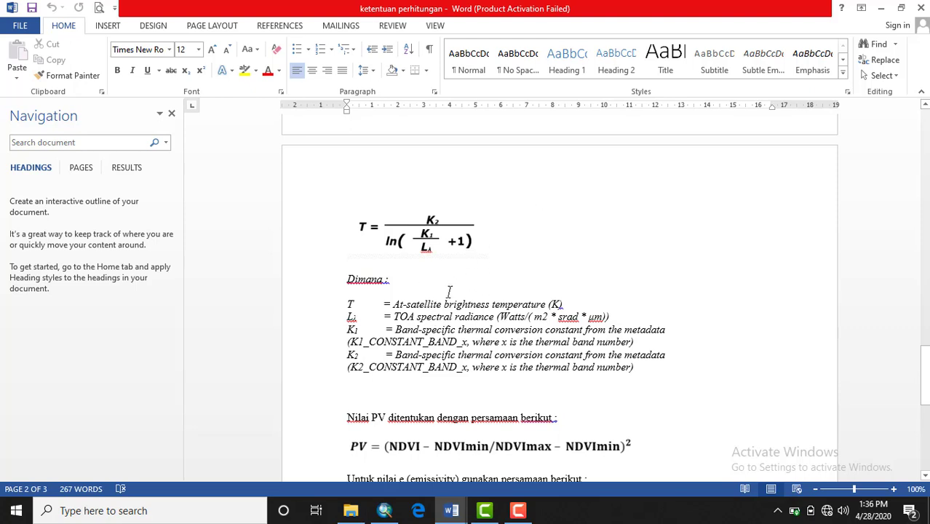
left_click(385, 510)
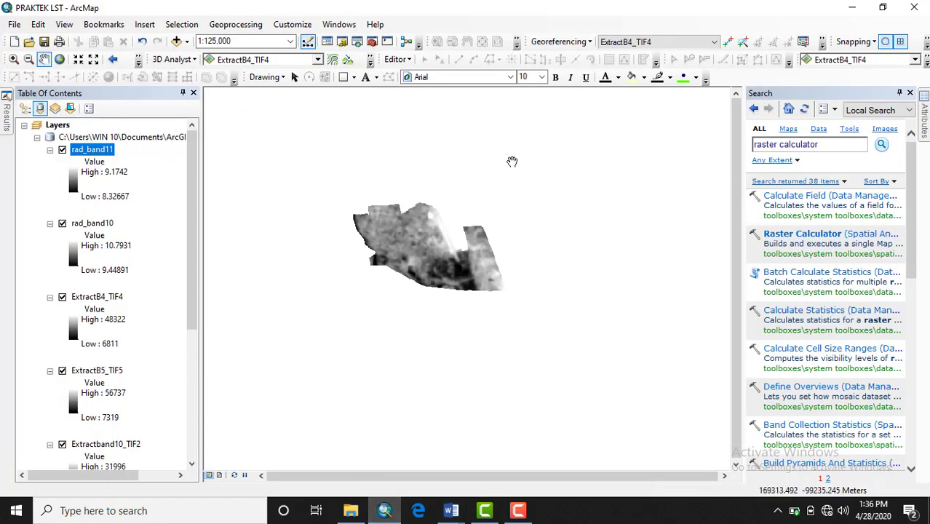
Open a new Raster Calculator and enter 1321.08 / Ln(774.89) as the start of the band 10 brightness temperature expression
left_click(801, 234)
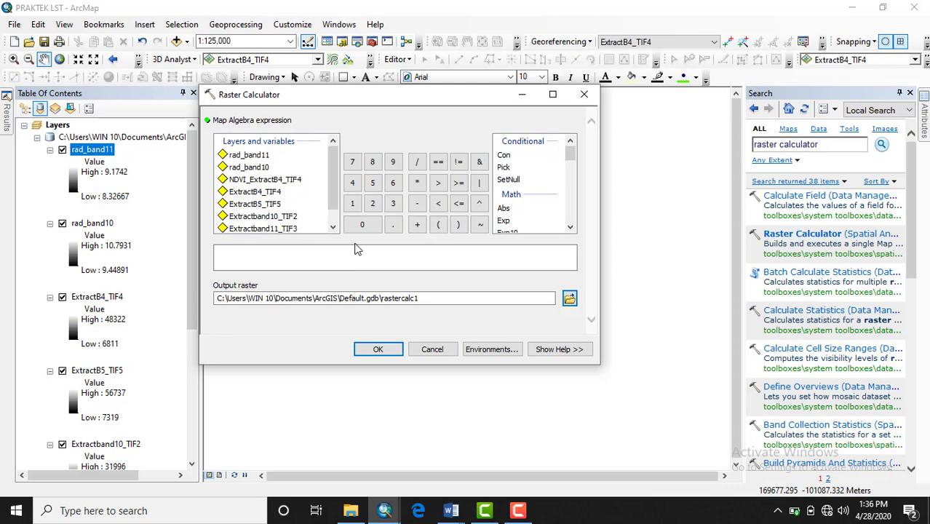
left_click(226, 251)
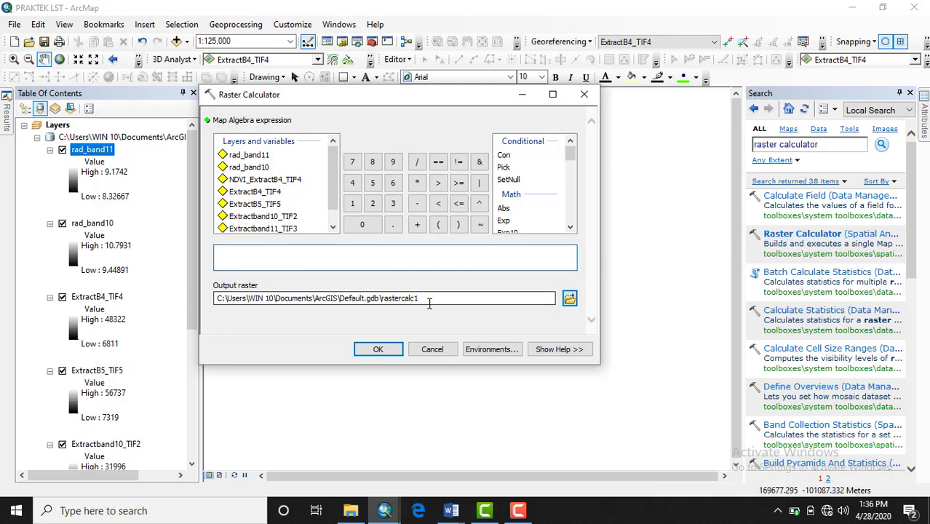
mouse_move(451, 510)
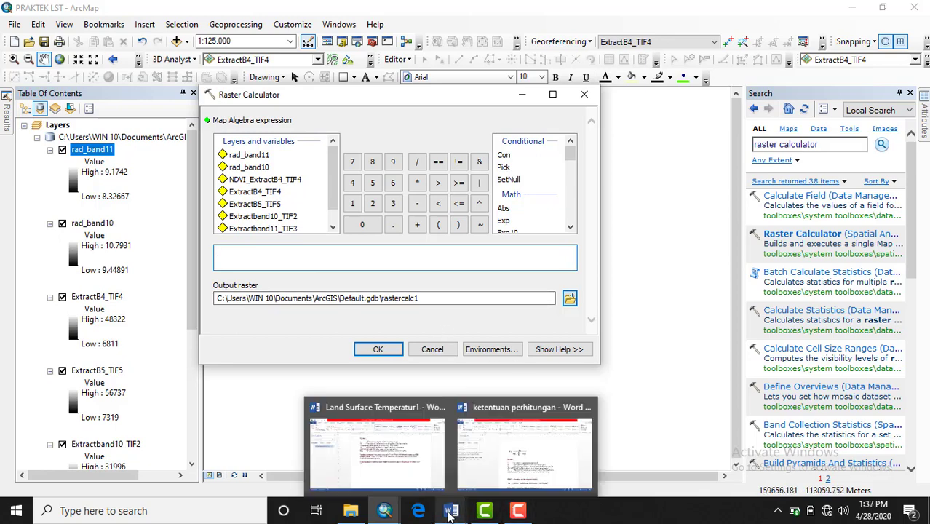
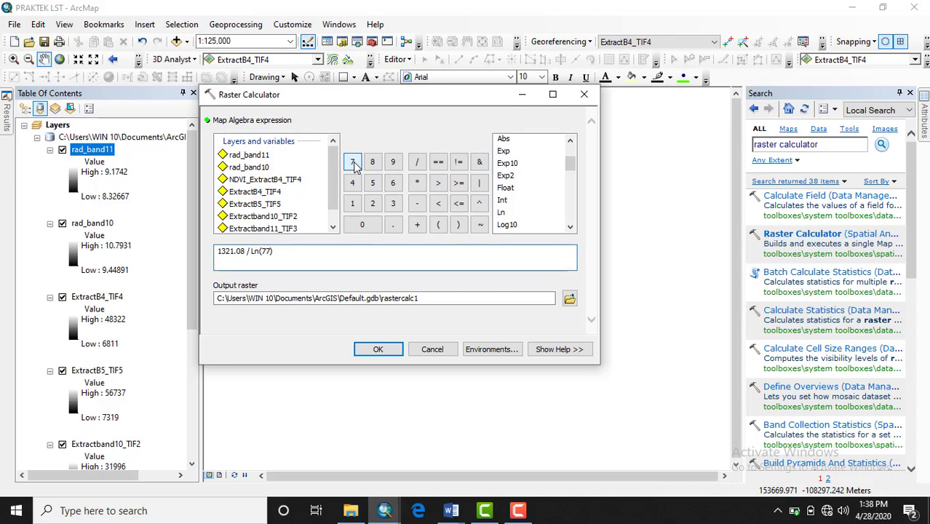
left_click(354, 185)
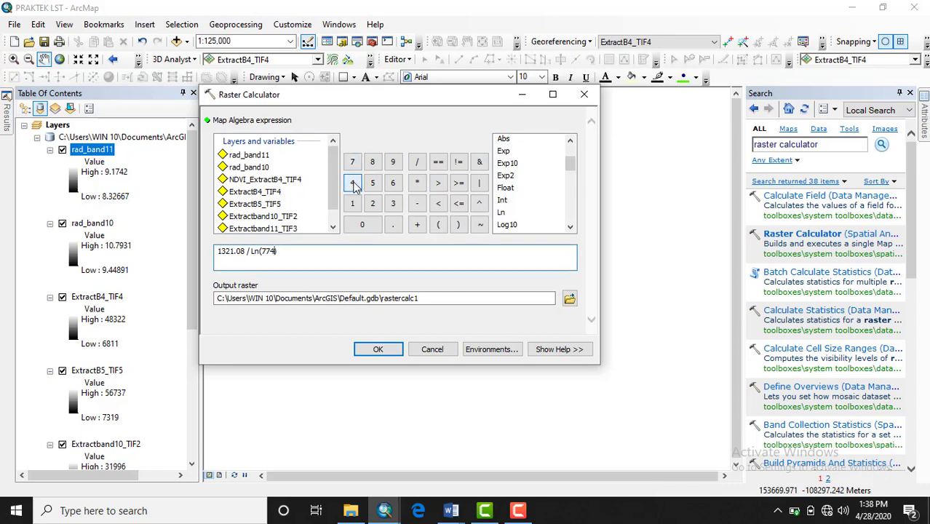
left_click(392, 224)
left_click(371, 163)
left_click(392, 163)
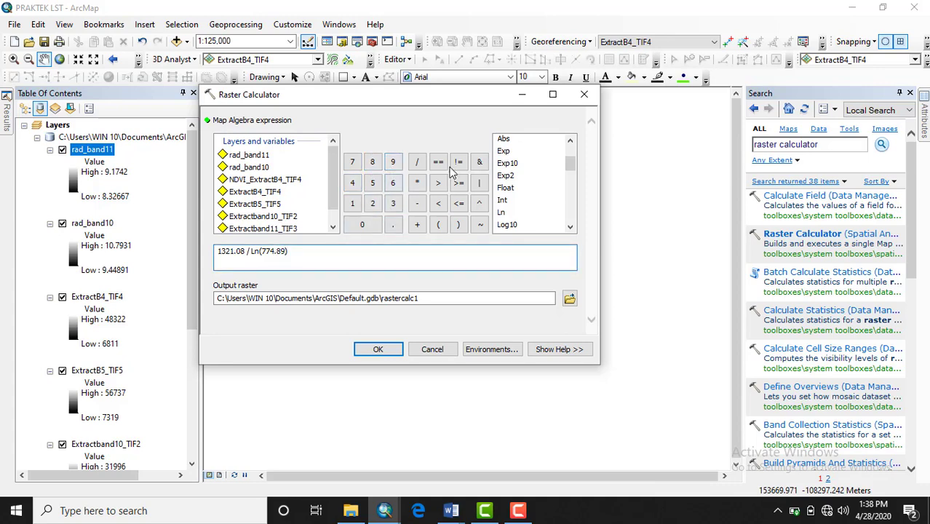
Inside the Ln parentheses, divide 774.89 by "rad_band10" and add 1
left_click(417, 163)
left_click(417, 162)
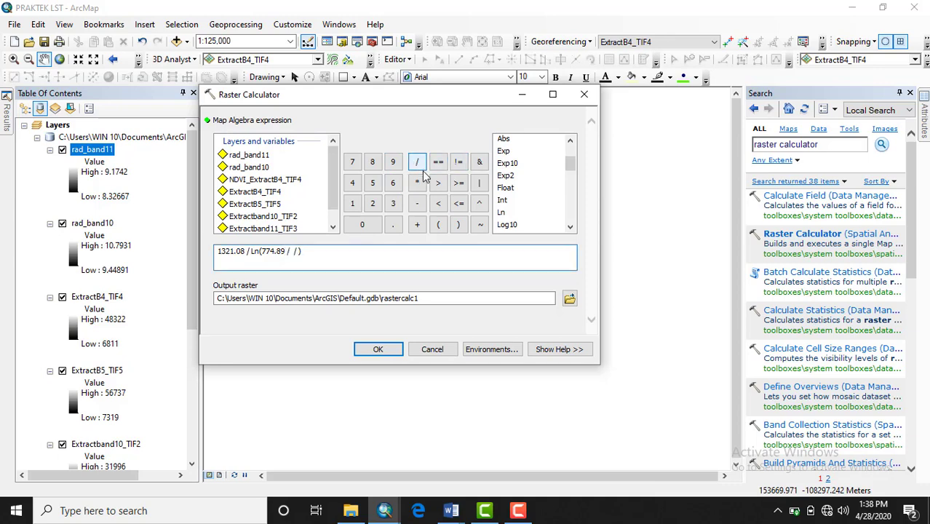
key("BackSpace")
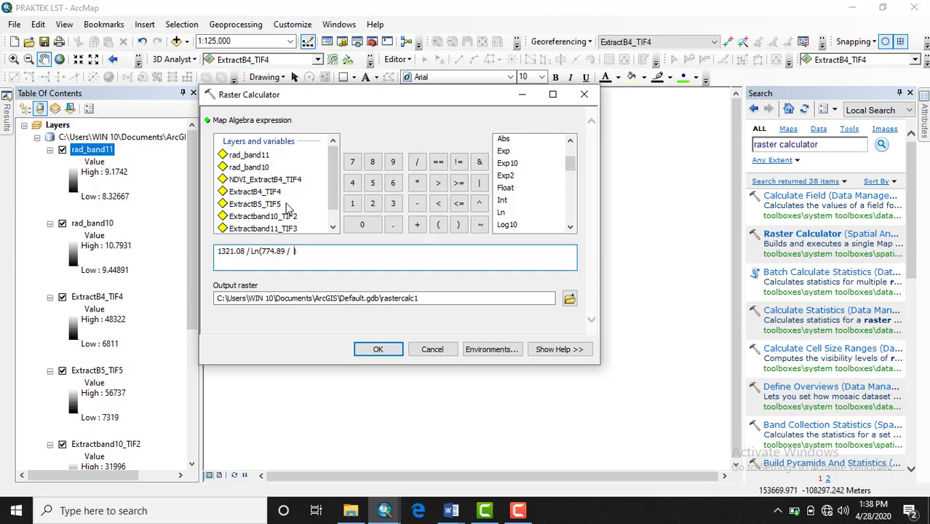
double_click(257, 167)
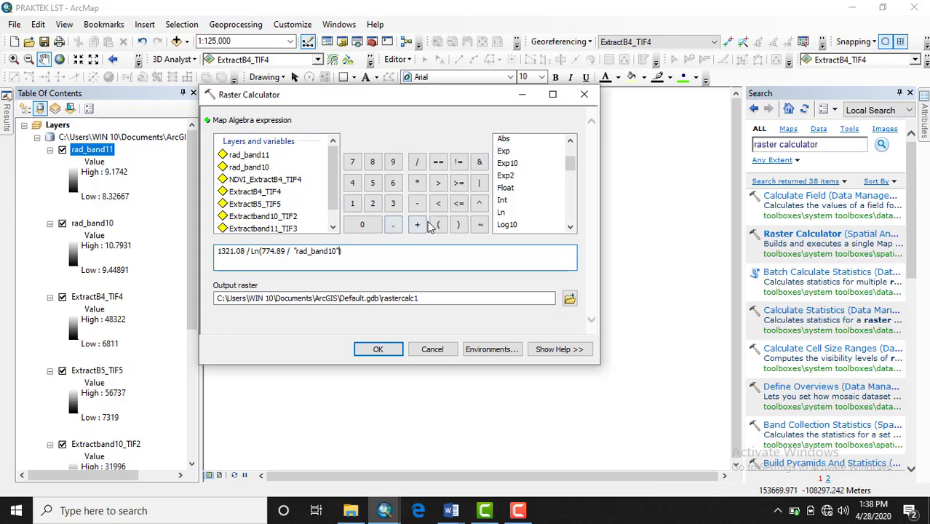
left_click(419, 226)
left_click(354, 203)
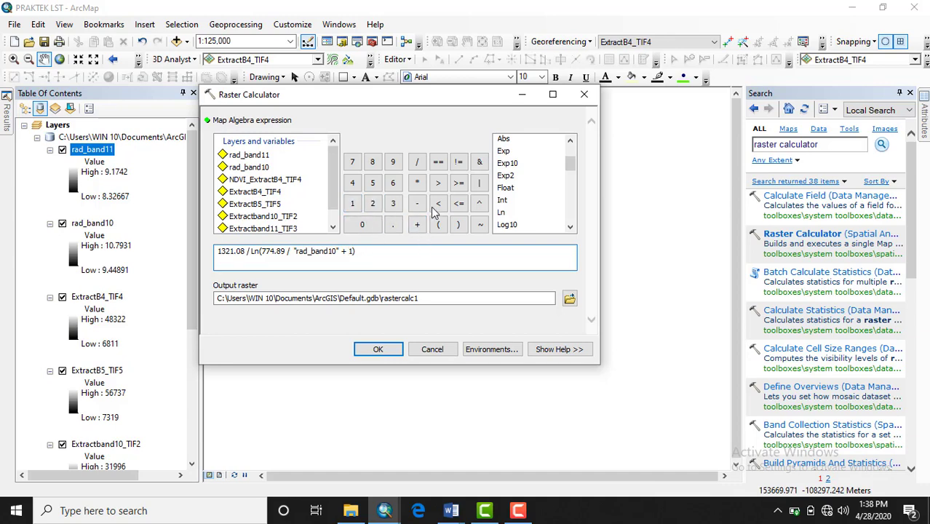
Append - 272.15 after the logarithm term of the band 10 temperature expression
left_click(417, 204)
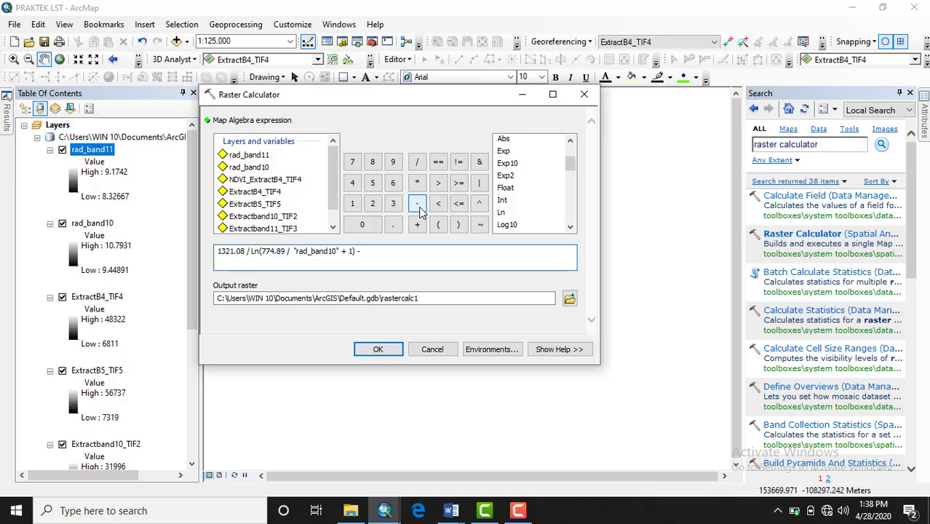
left_click(372, 204)
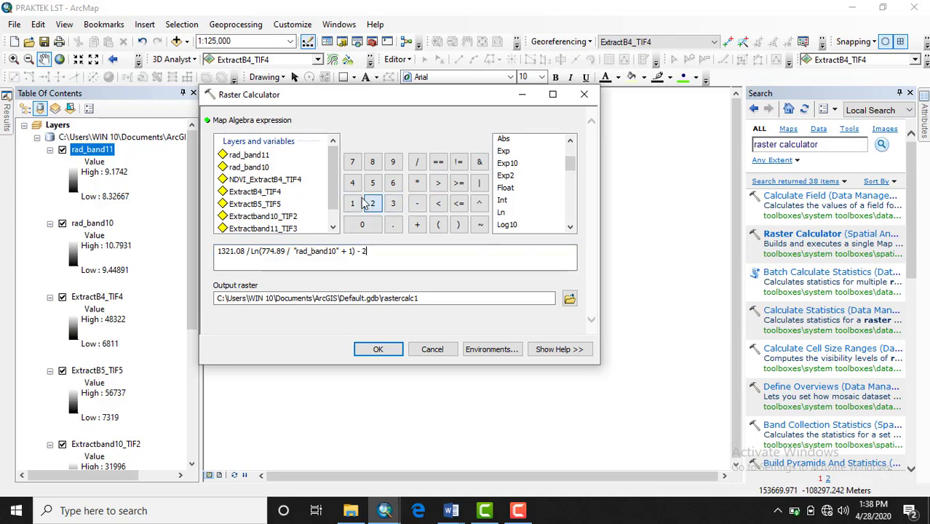
left_click(352, 161)
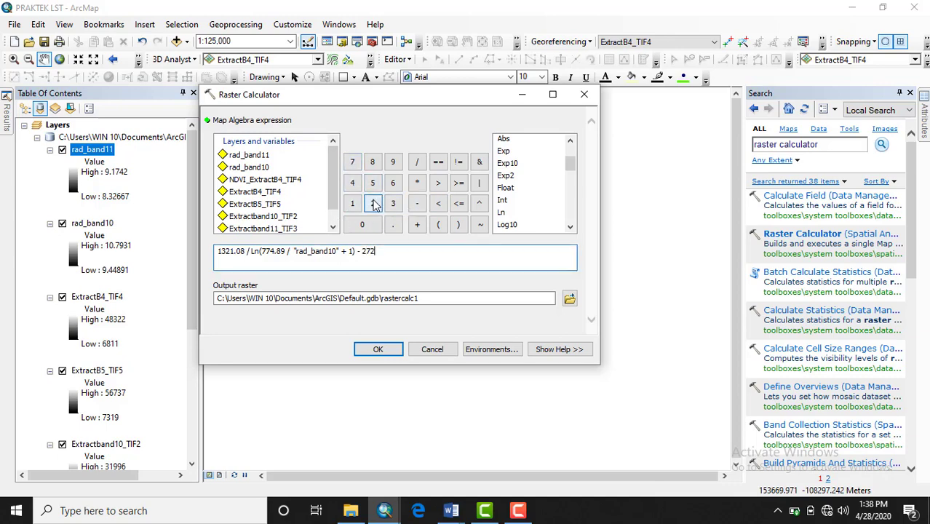
left_click(392, 224)
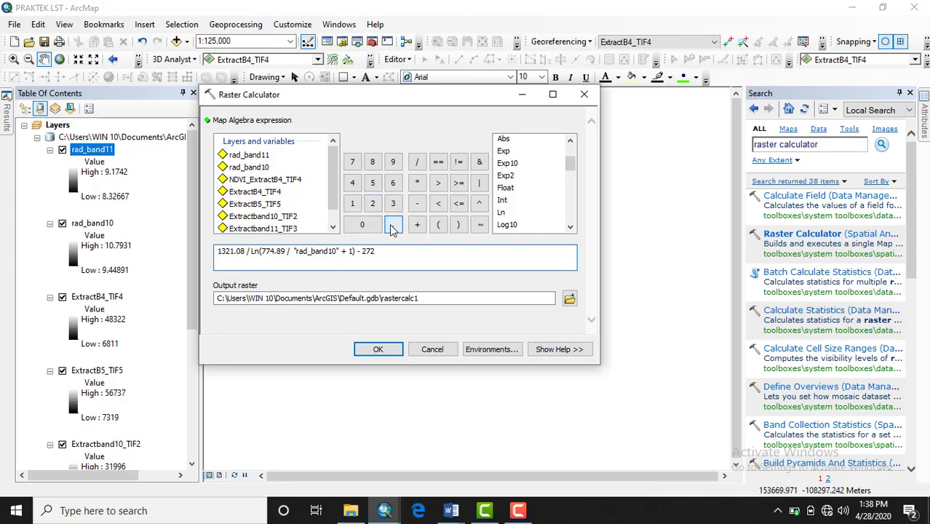
left_click(352, 203)
left_click(373, 183)
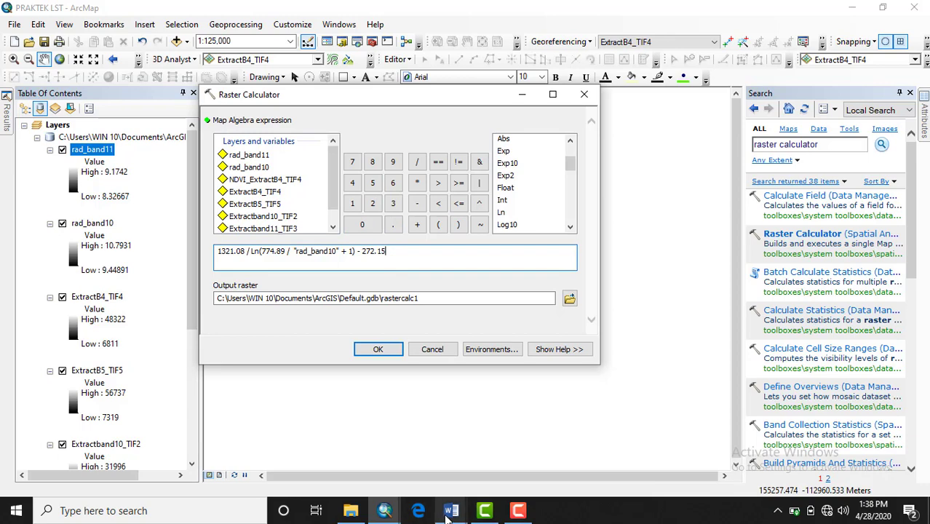
Recheck the brightness temperature formula and its K1 and K2 terms in the Word document "ketentuan perhitungan", and return to the Raster Calculator
mouse_move(452, 509)
left_click(494, 475)
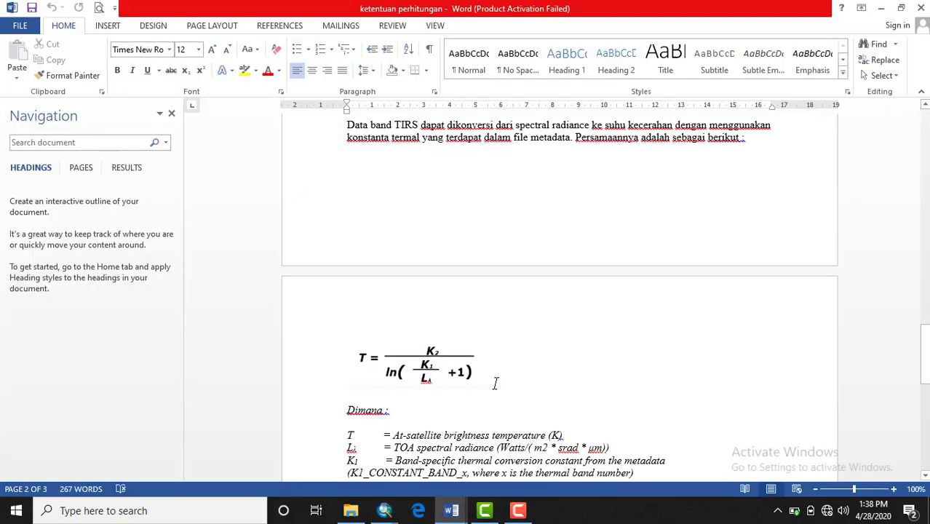
scroll(494, 383, "down", 5)
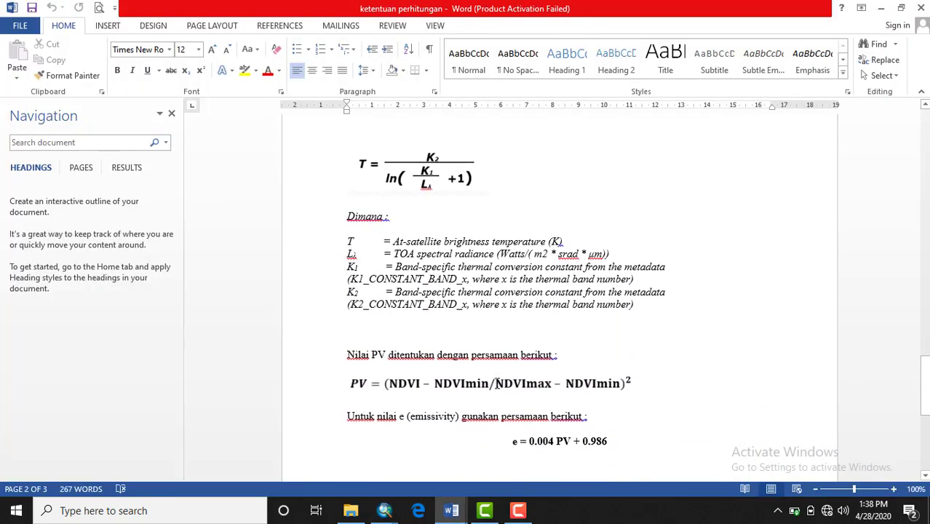
scroll(531, 316, "up", 2)
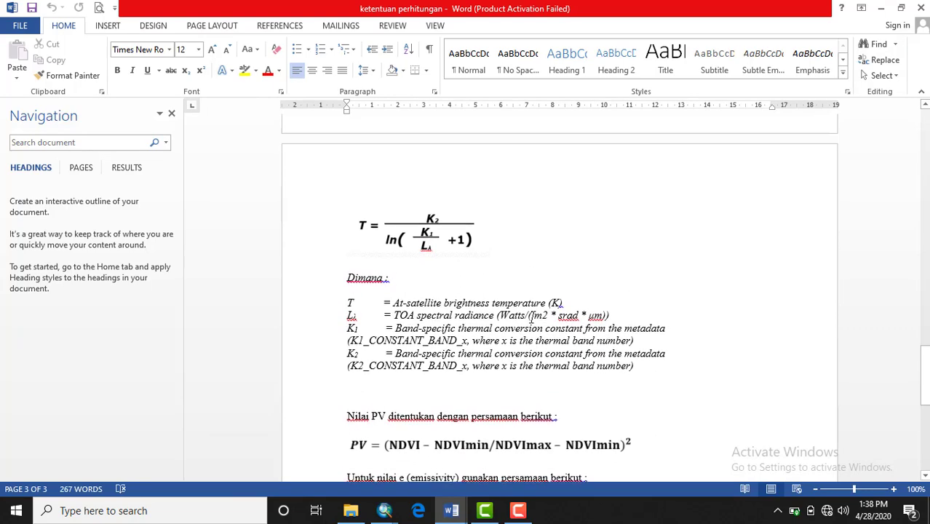
scroll(532, 316, "up", 12)
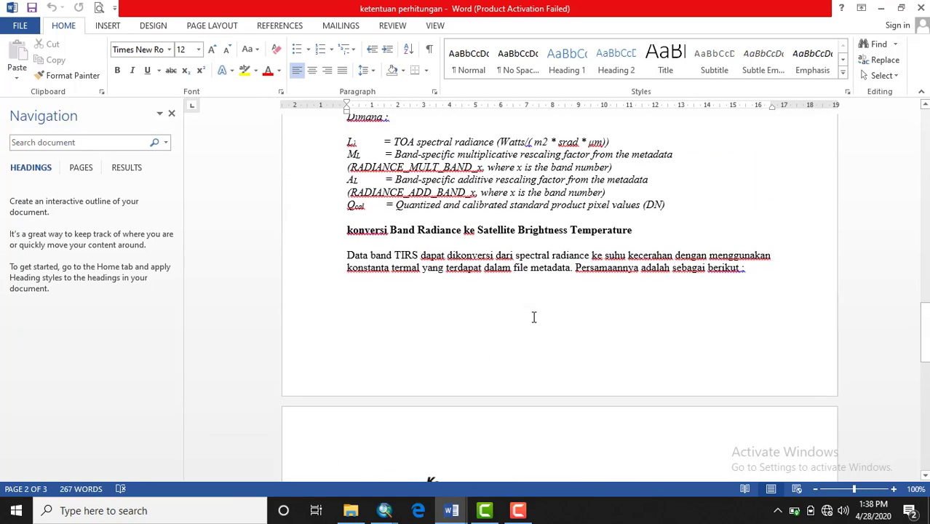
scroll(533, 317, "down", 9)
scroll(533, 318, "down", 2)
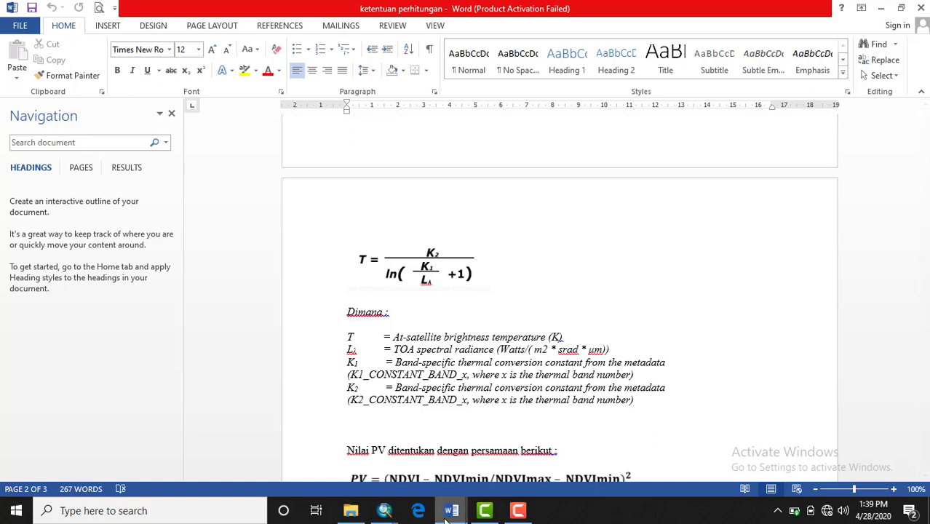
mouse_move(452, 516)
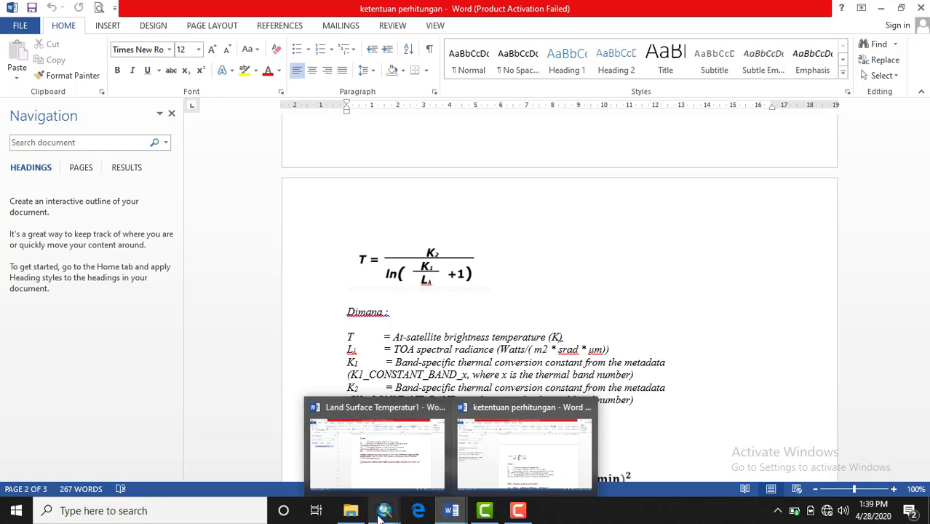
mouse_move(385, 510)
left_click(356, 469)
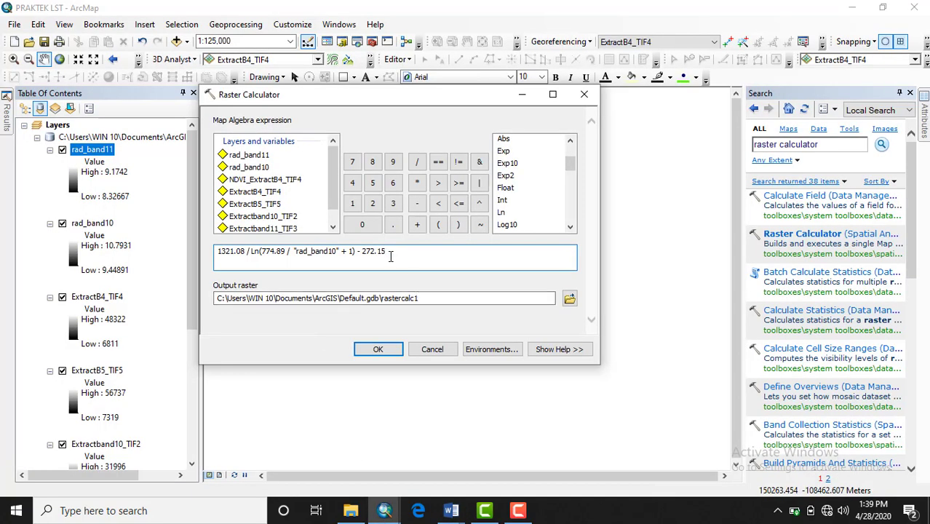
Name the output raster sat_tempB10 in Default.gdb and run the Raster Calculator
left_click_drag(420, 298, 382, 302)
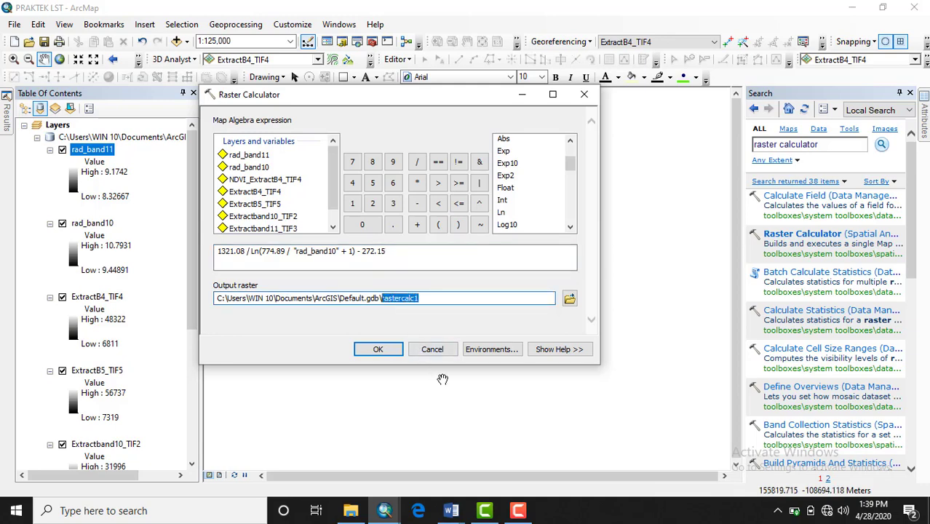
type("sat_tempb")
key("BackSpace")
type("B10")
left_click(377, 350)
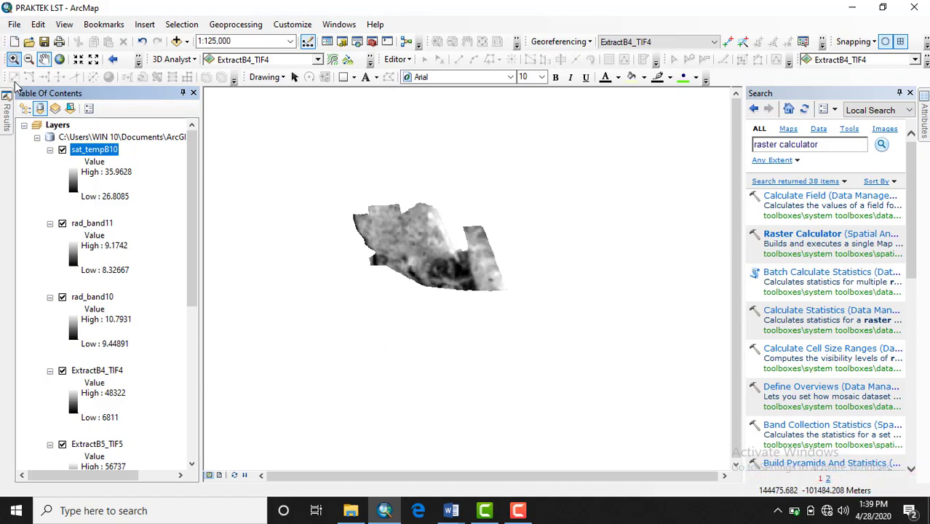
Reopen the latest Raster Calculator run from the geoprocessing results and set the expression's numerator before Ln to 1201.14
left_click(9, 125)
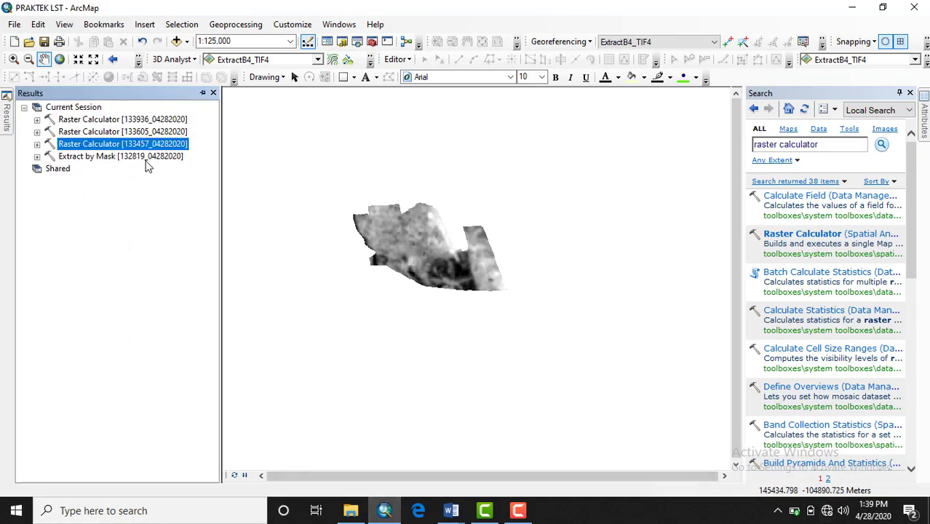
double_click(113, 120)
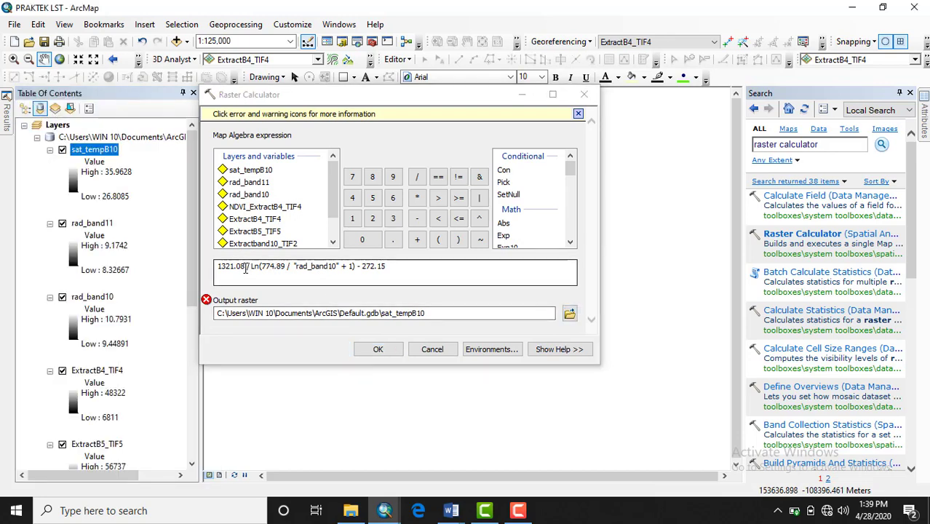
left_click(248, 268)
key("BackSpace")
key("BackSpace")
key("BackSpace")
key("BackSpace")
key("BackSpace")
key("BackSpace")
key("BackSpace")
key("BackSpace")
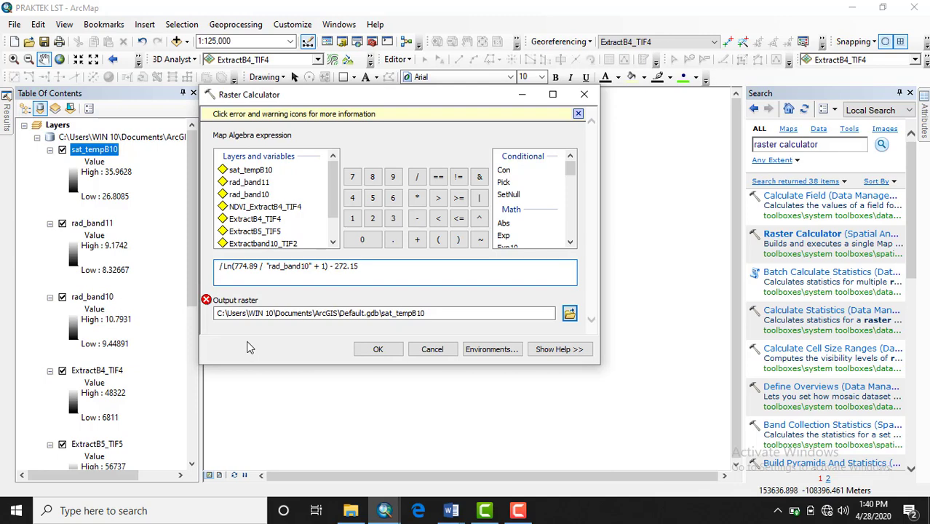
left_click(352, 220)
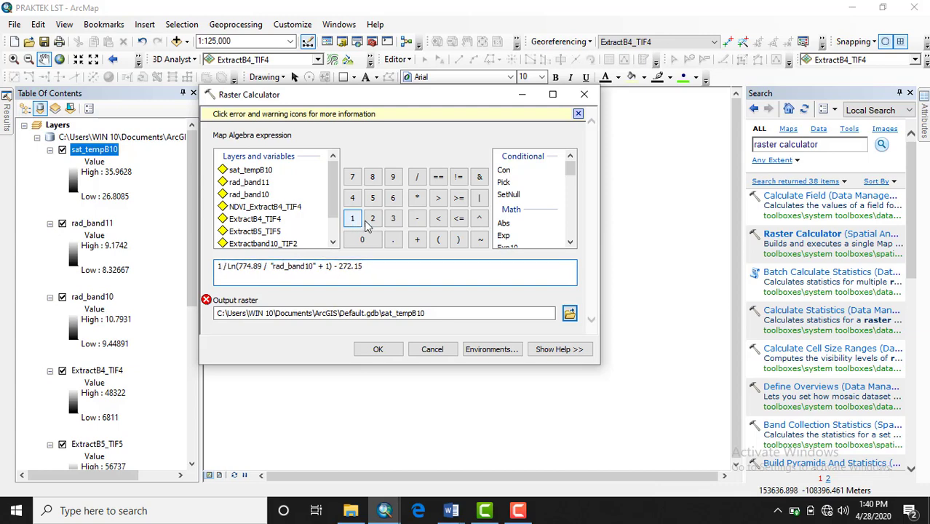
left_click(372, 220)
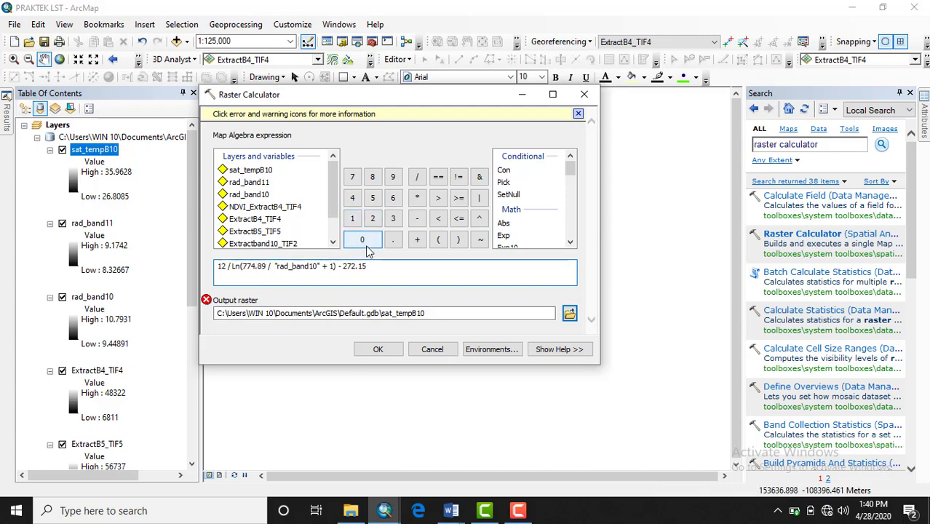
left_click(362, 240)
left_click(351, 220)
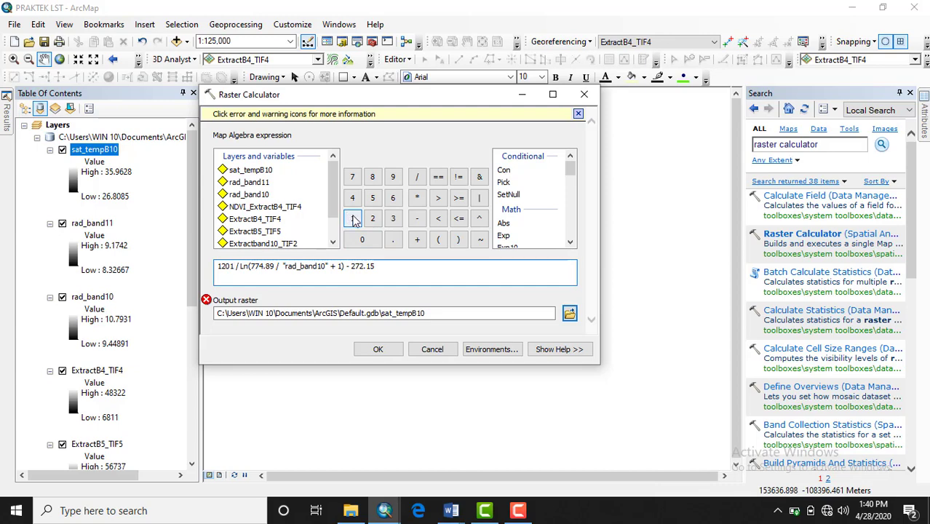
left_click(392, 240)
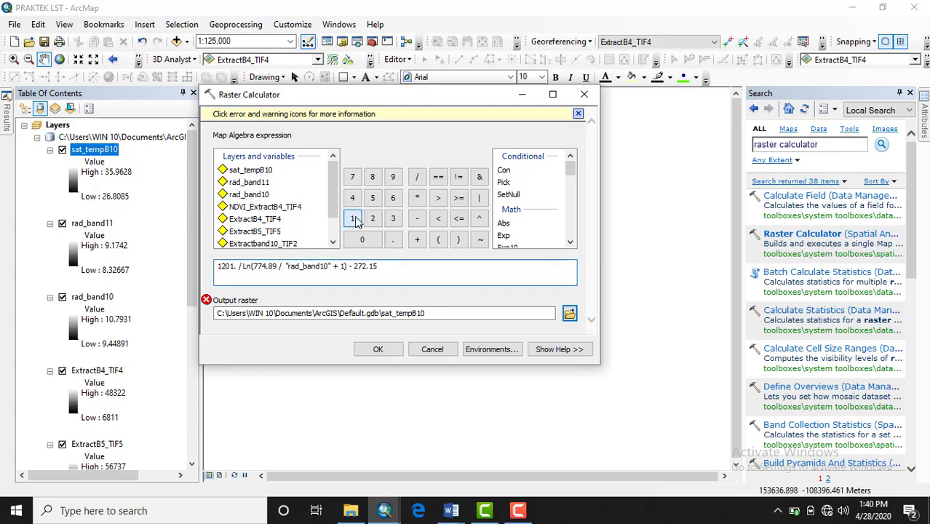
left_click(354, 220)
left_click(352, 198)
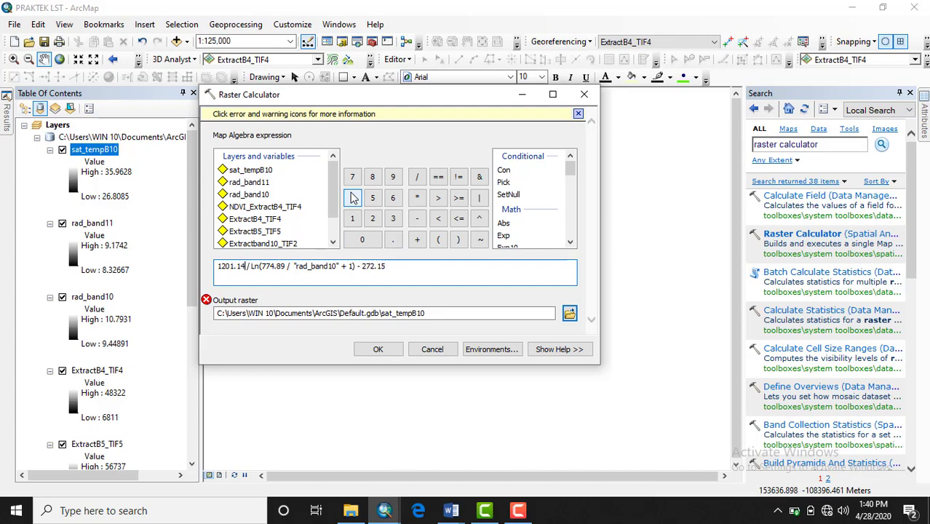
Set the constant inside the Ln parentheses to 480.89
left_click_drag(286, 266, 264, 267)
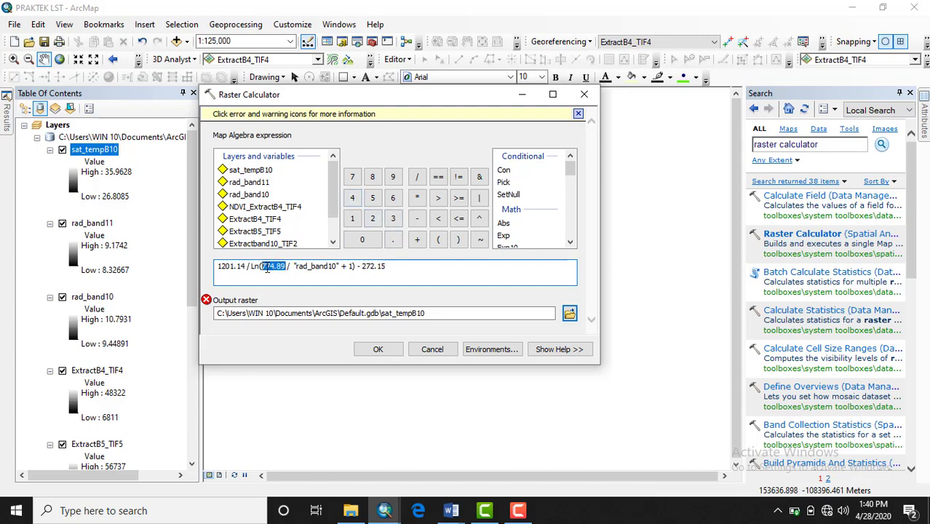
left_click(351, 177)
left_click(351, 177)
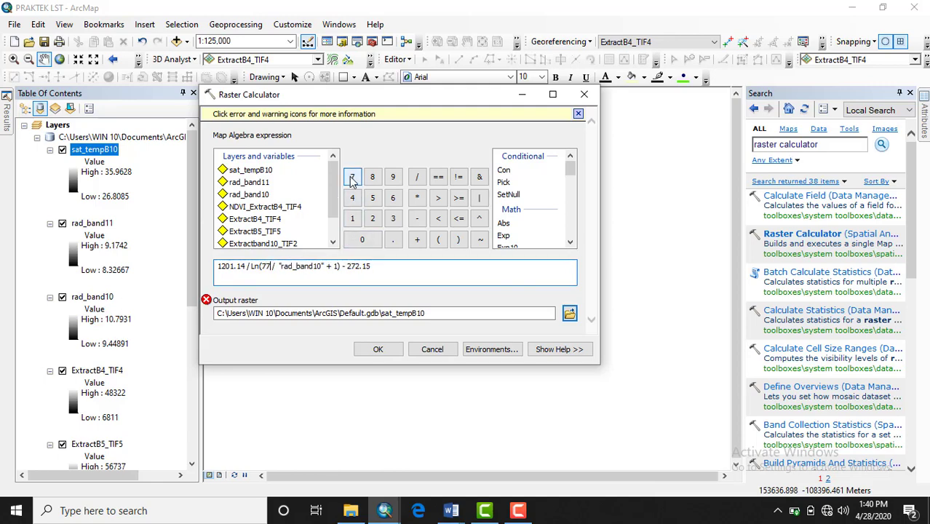
key("BackSpace")
key("BackSpace")
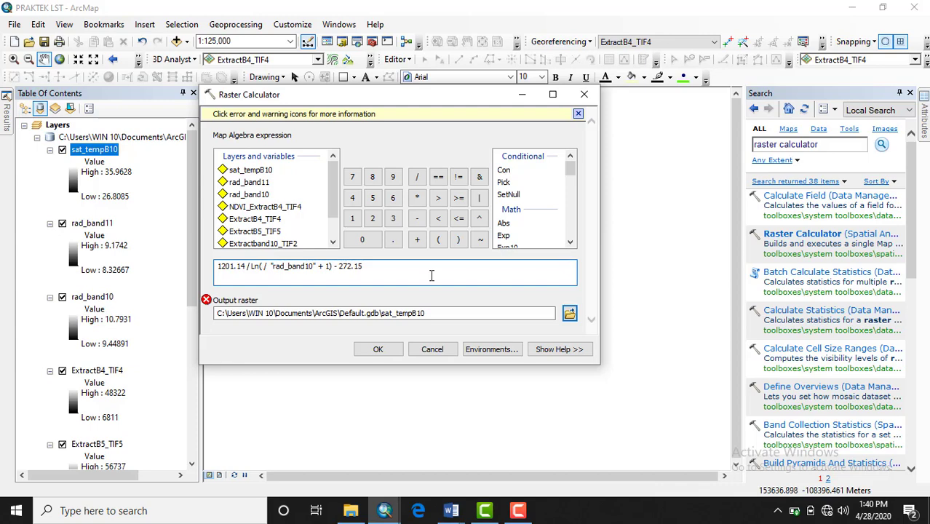
left_click(353, 197)
left_click(371, 177)
left_click(363, 241)
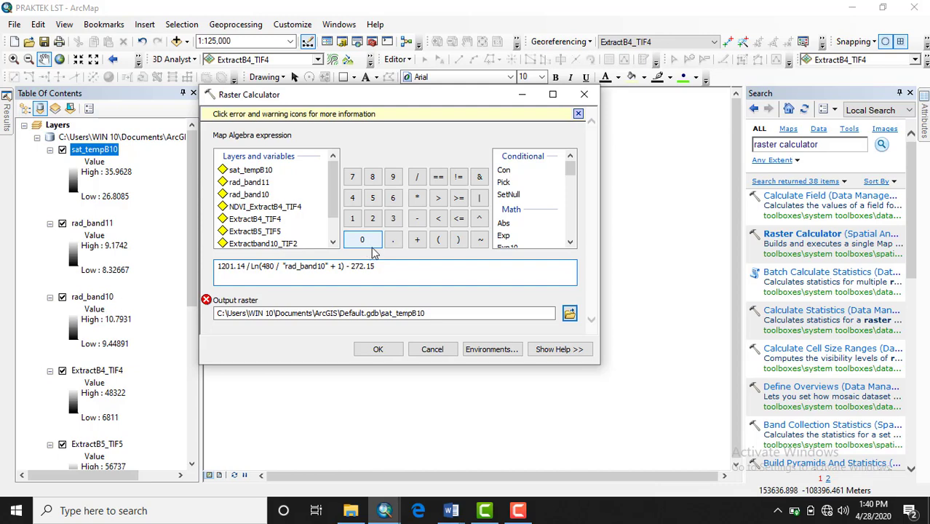
left_click(392, 240)
left_click(372, 179)
left_click(391, 179)
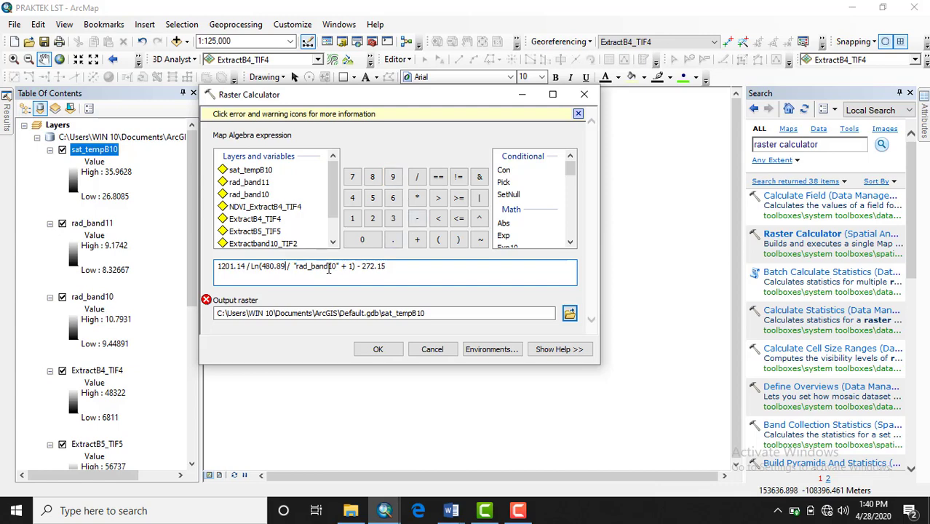
Replace "rad_band10" with "rad_band11" in the expression and run the calculation with the output raster sat_tempB11 in Default.gdb
left_click_drag(339, 266, 291, 269)
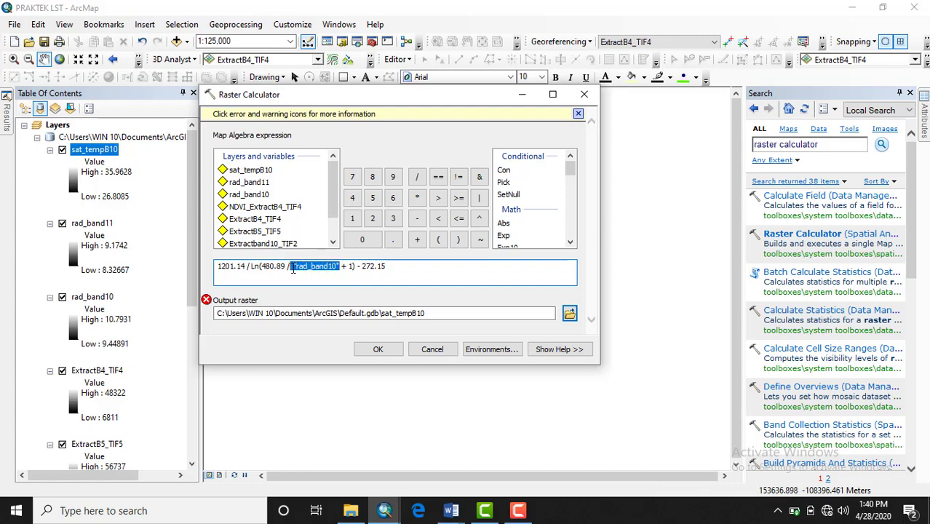
double_click(262, 183)
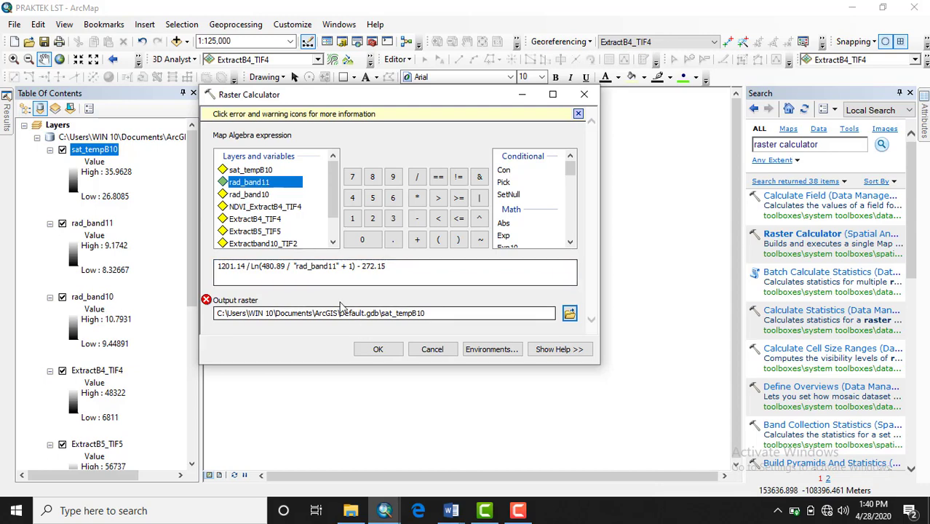
left_click(433, 314)
key("BackSpace")
type("1")
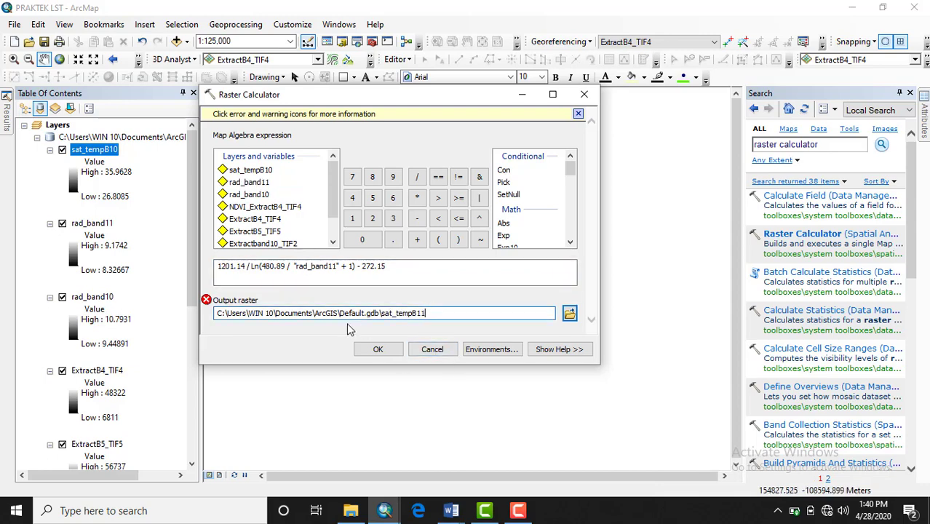
left_click(372, 349)
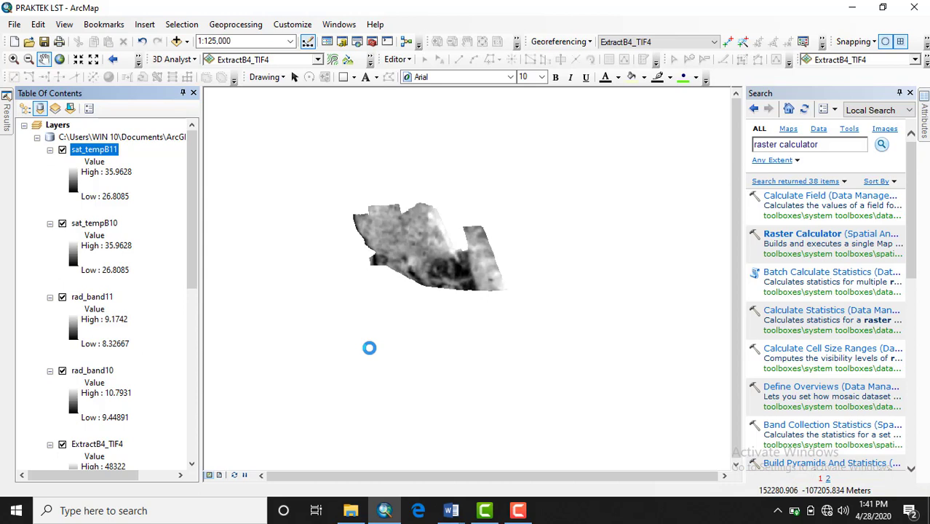
Search for "cell statistic" and open the Cell Statistics tool from Spatial Analyst
left_click(823, 143)
key("BackSpace")
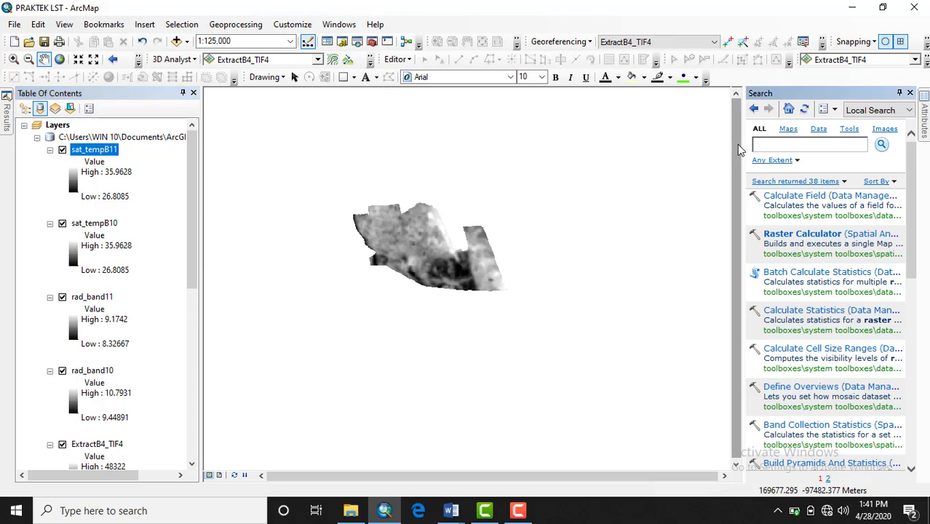
type("cell statistic\\")
key("Return")
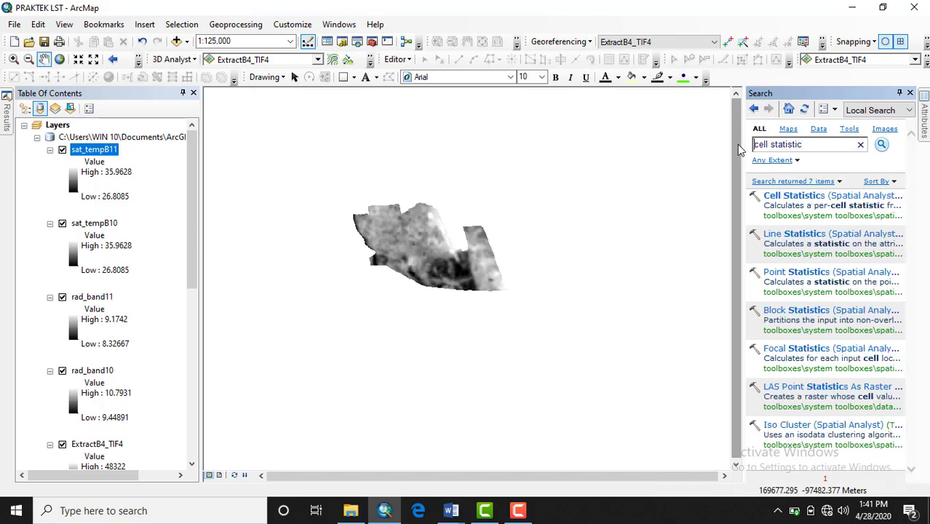
left_click(796, 203)
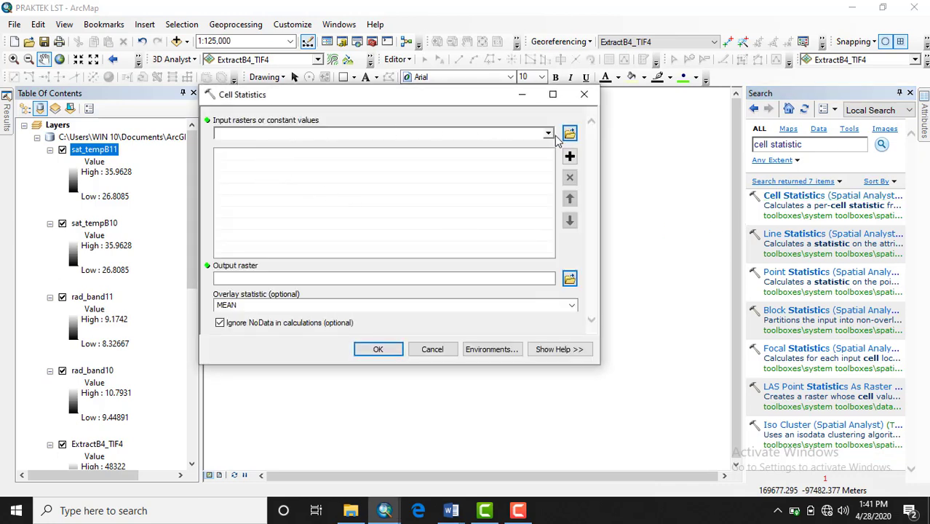
Run Cell Statistics with the MEAN statistic on sat_tempB10 and sat_tempB11, naming the output raster sat_tempB1011 in Default.gdb
left_click(547, 135)
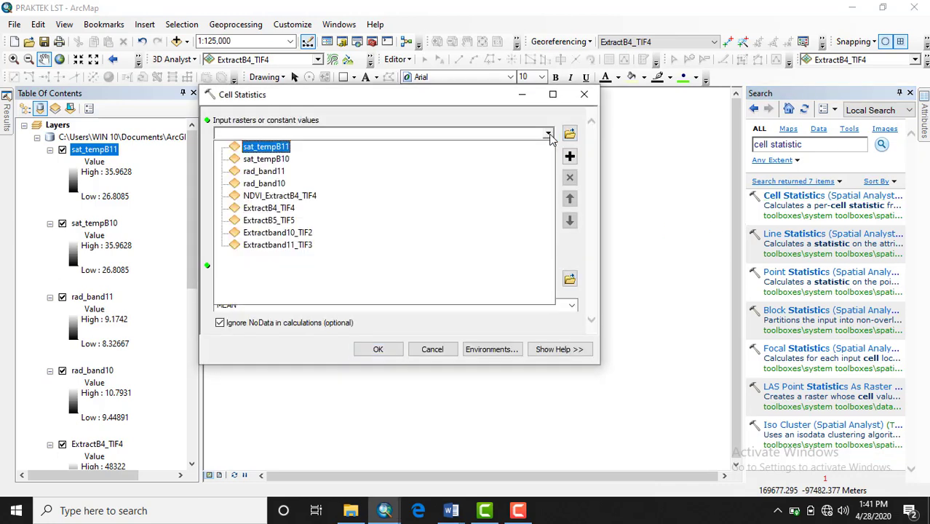
left_click(436, 159)
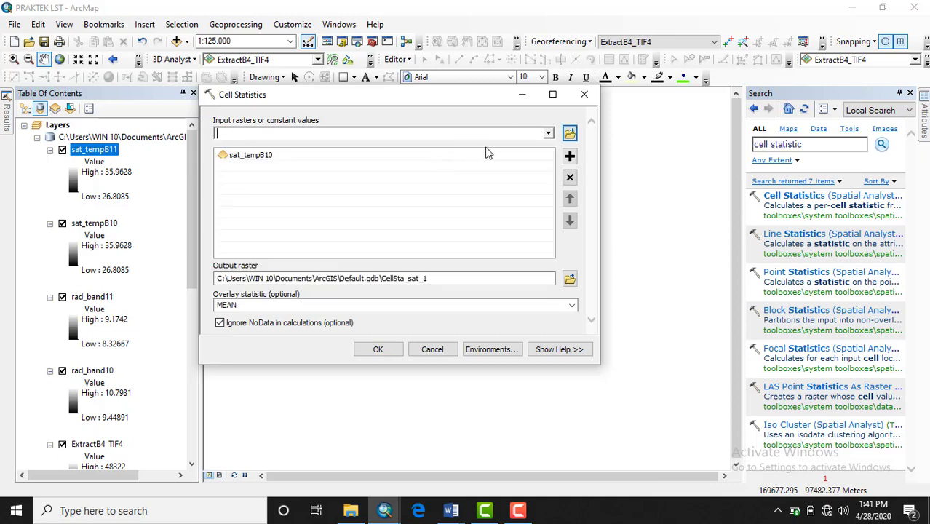
left_click(547, 133)
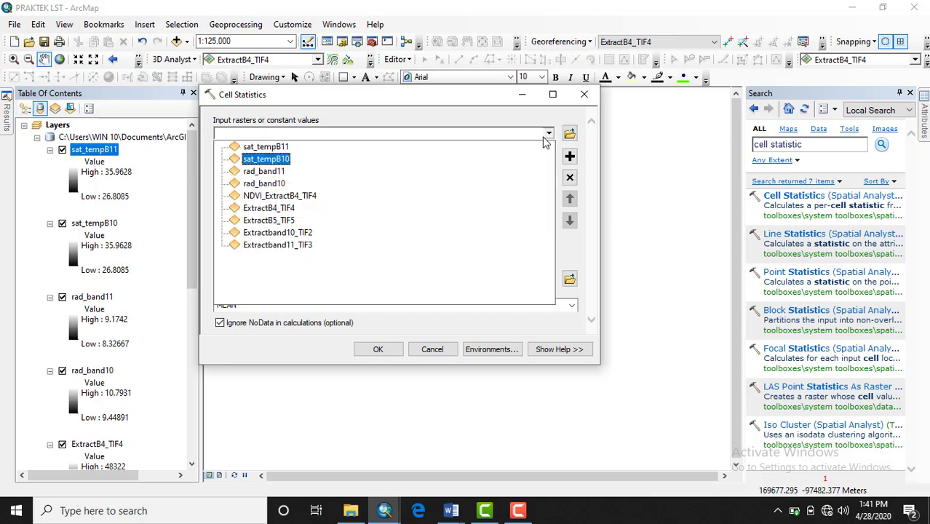
left_click(276, 151)
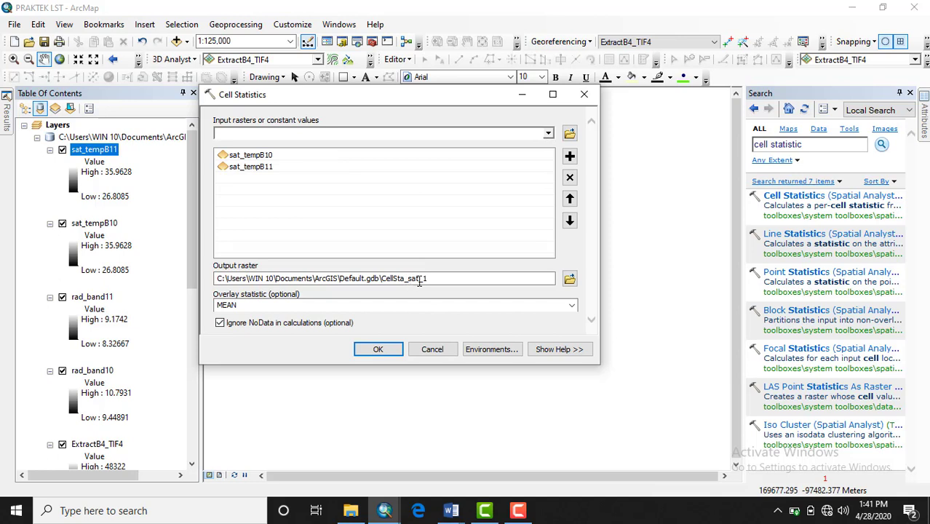
left_click_drag(431, 279, 387, 280)
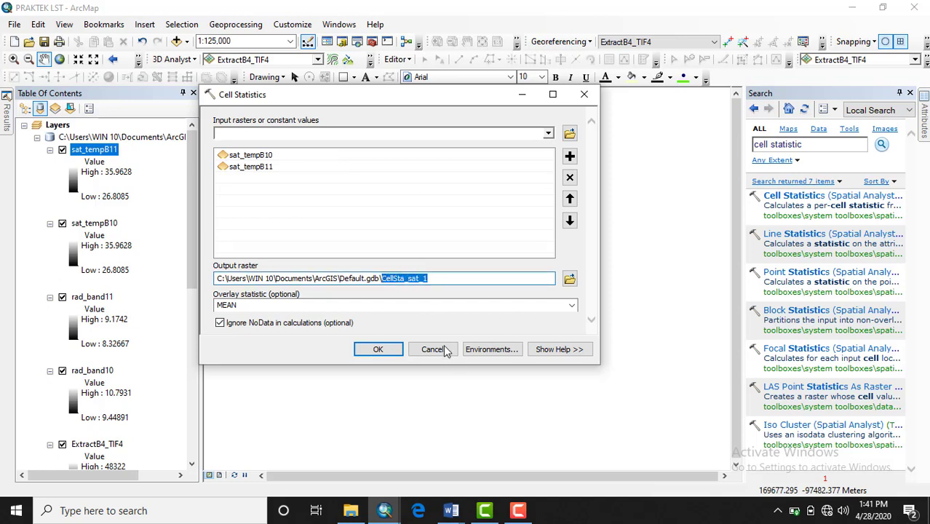
type("sa")
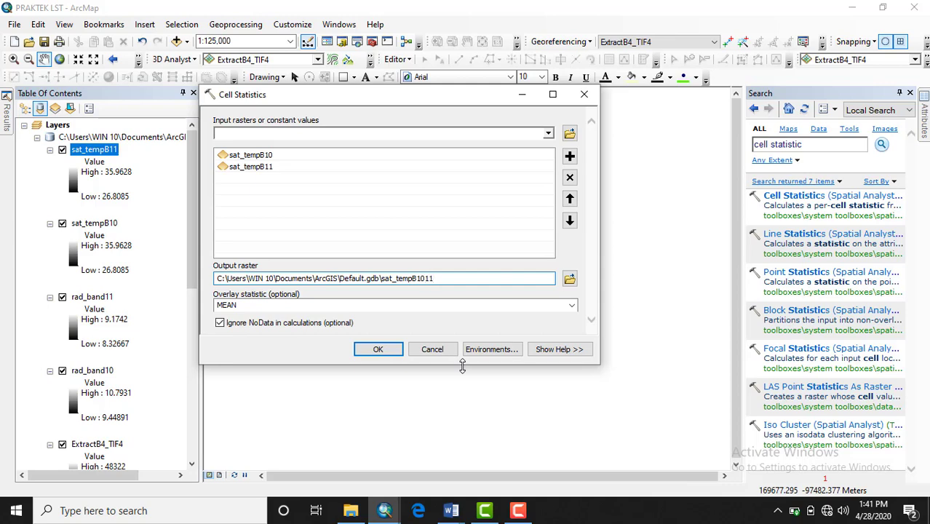
left_click(378, 349)
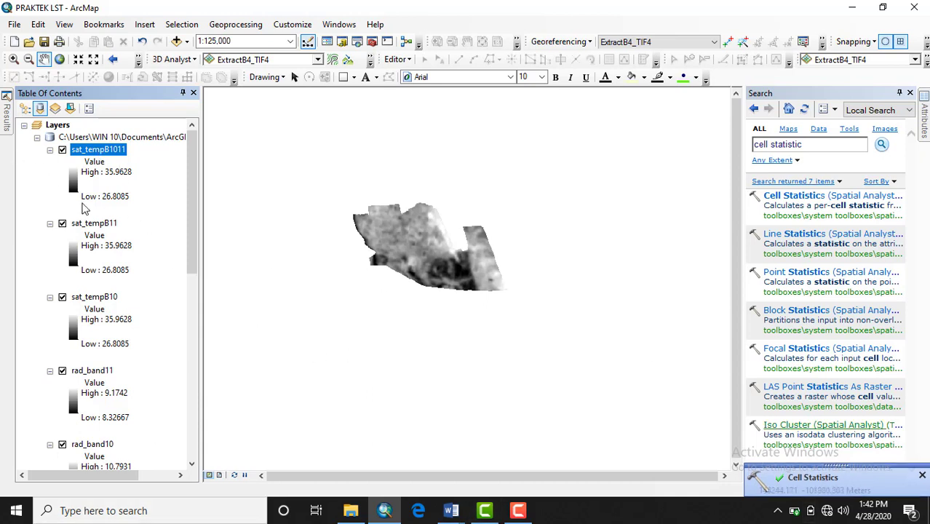
left_click(143, 163)
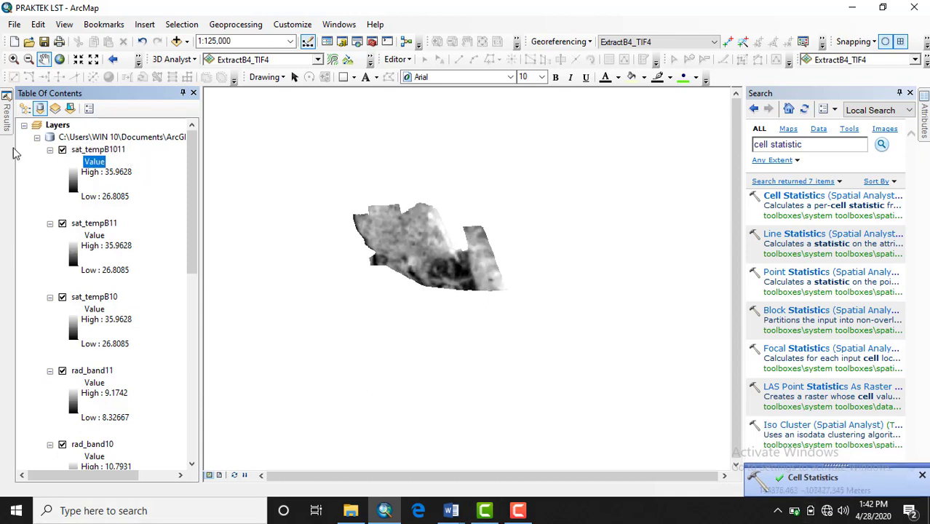
Search for "raster calculator" and open a blank Raster Calculator
left_click(801, 145)
type("rast")
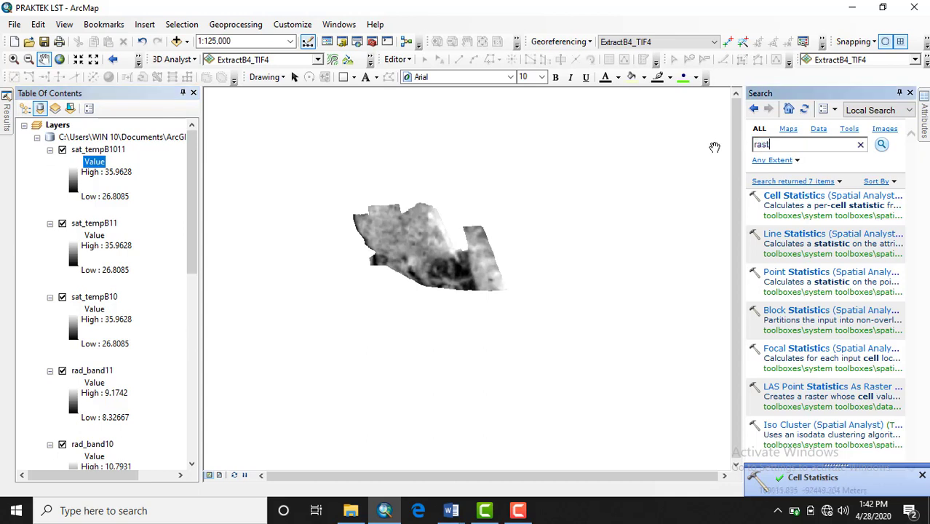
type("er cal")
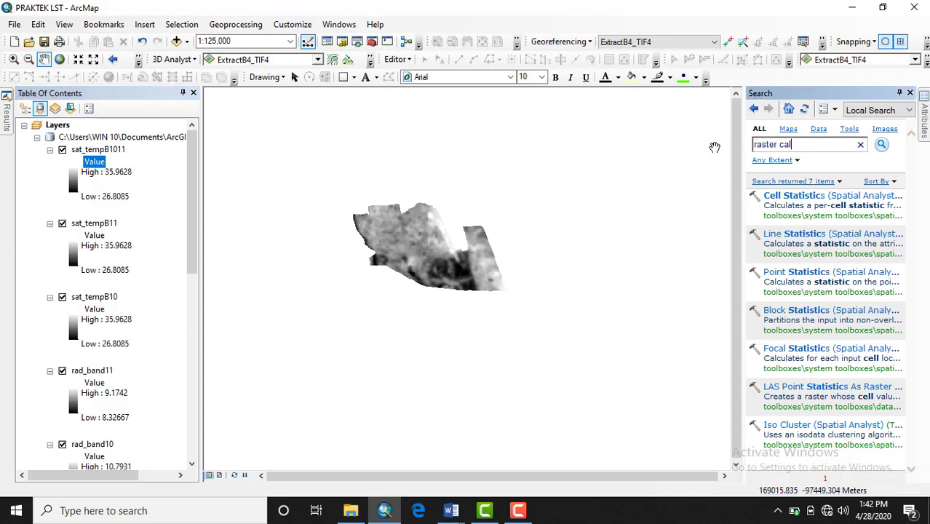
type("culator")
key("Return")
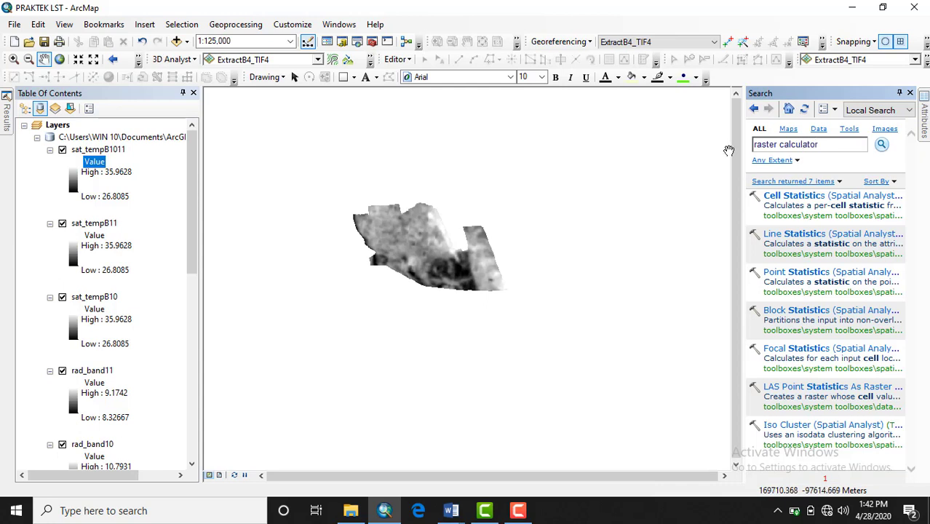
left_click(787, 235)
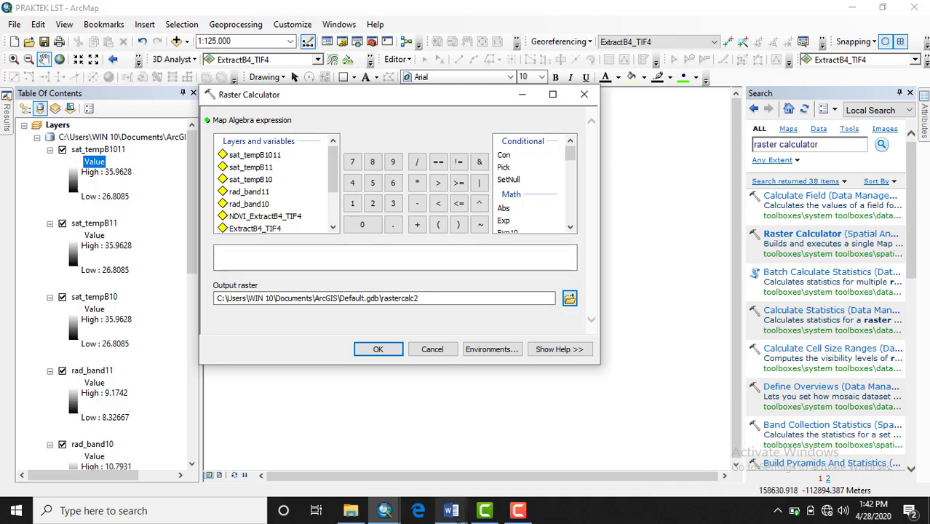
Read the PV, emissivity and land surface temperature formulas in the Word document "ketentuan perhitungan", and return to the Raster Calculator in ArcMap
mouse_move(451, 509)
left_click(497, 474)
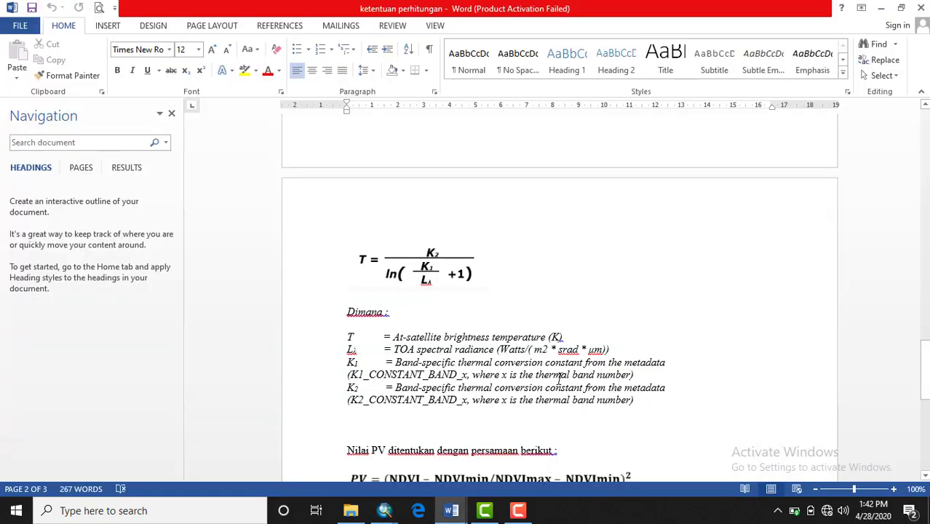
scroll(551, 375, "down", 6)
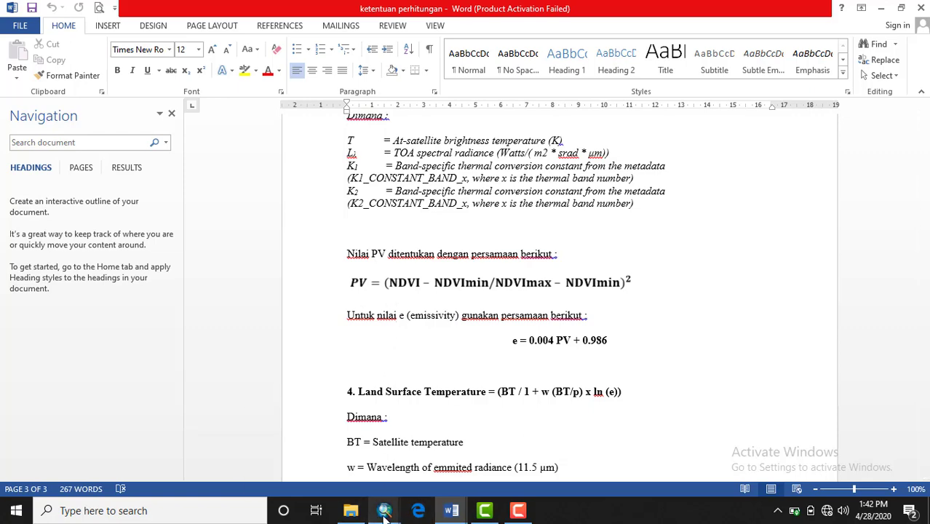
mouse_move(384, 513)
left_click(339, 460)
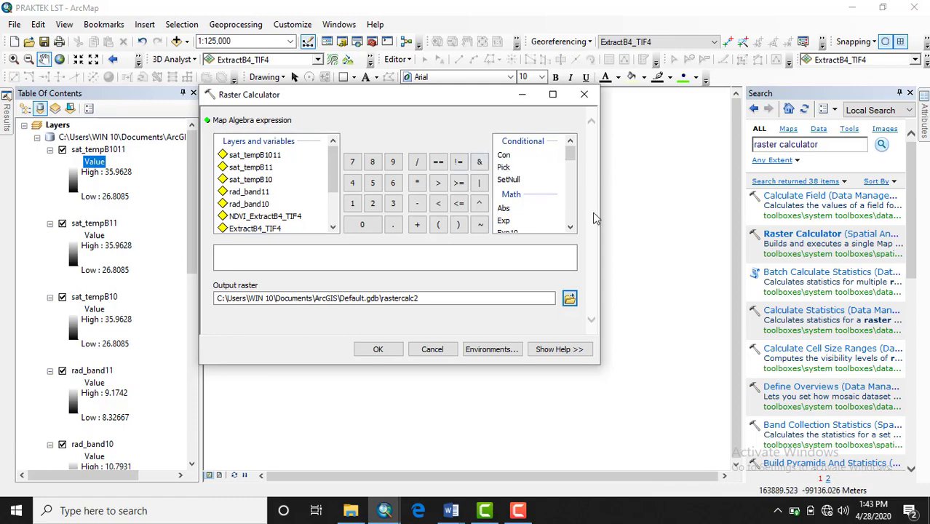
Start the PV expression with the Square function, an extra opening parenthesis and the NDVI_ExtractB4_TIF4 layer
left_click(572, 228)
left_click(571, 227)
left_click(571, 227)
left_click(571, 227)
left_click(571, 228)
left_click(571, 227)
left_click(571, 228)
left_click(571, 227)
left_click(571, 228)
left_click(571, 228)
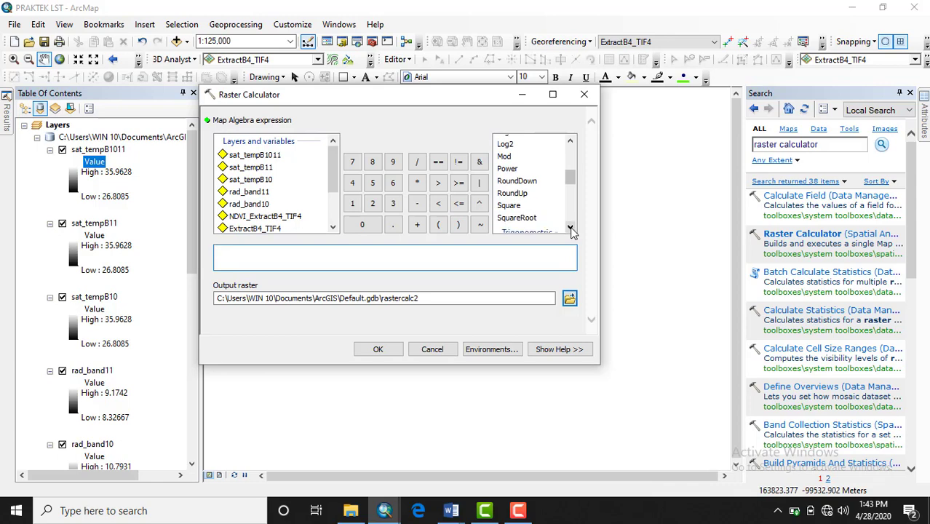
double_click(518, 206)
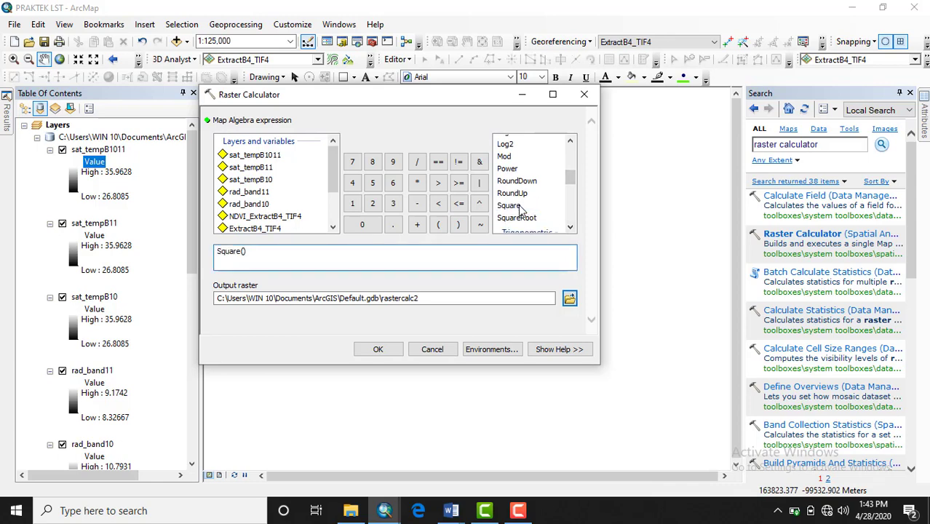
left_click(440, 228)
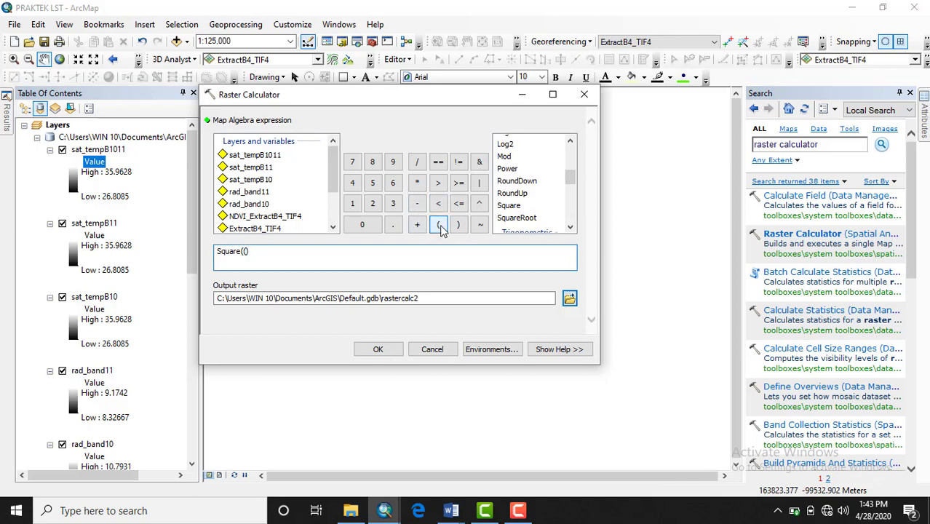
left_click(333, 226)
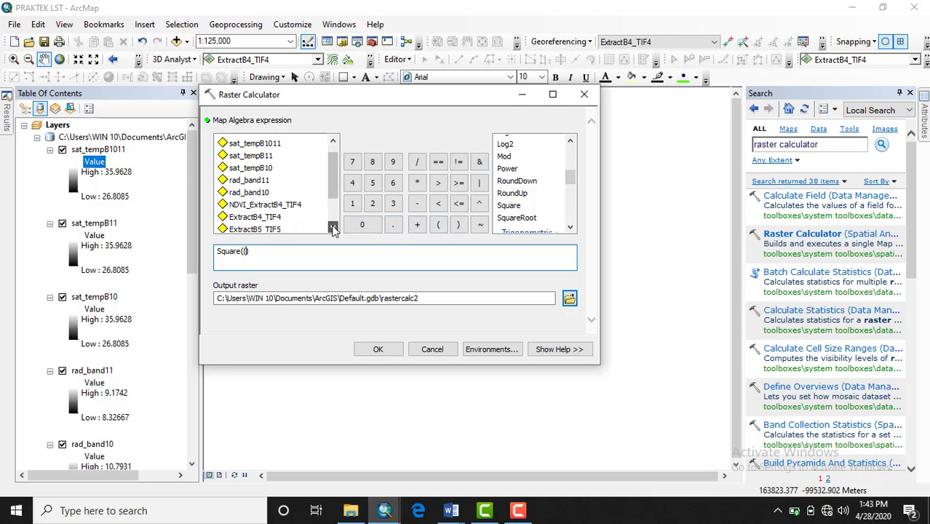
double_click(284, 207)
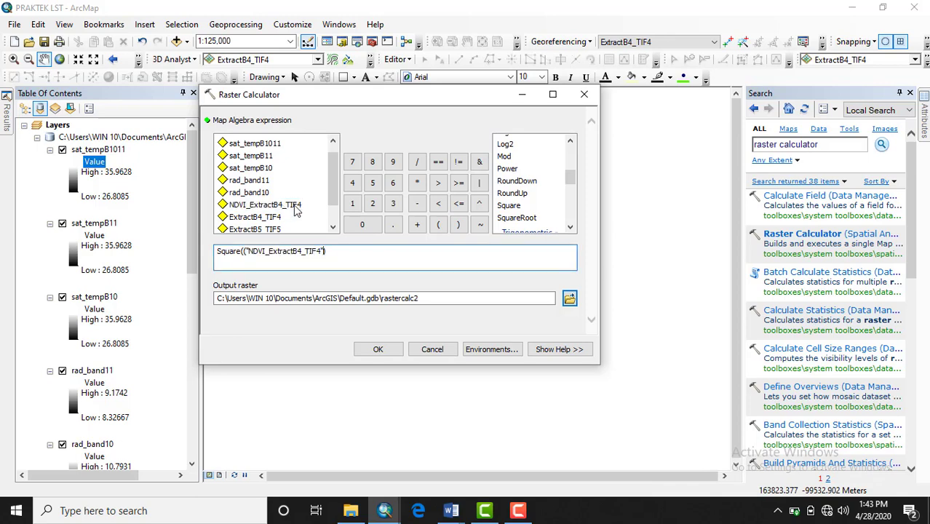
Add the absolute value of the NDVI layer's minimum, + 0.126976, to the expression and close the numerator's parenthesis
left_click(419, 226)
scroll(160, 353, "down", 3)
scroll(164, 357, "down", 6)
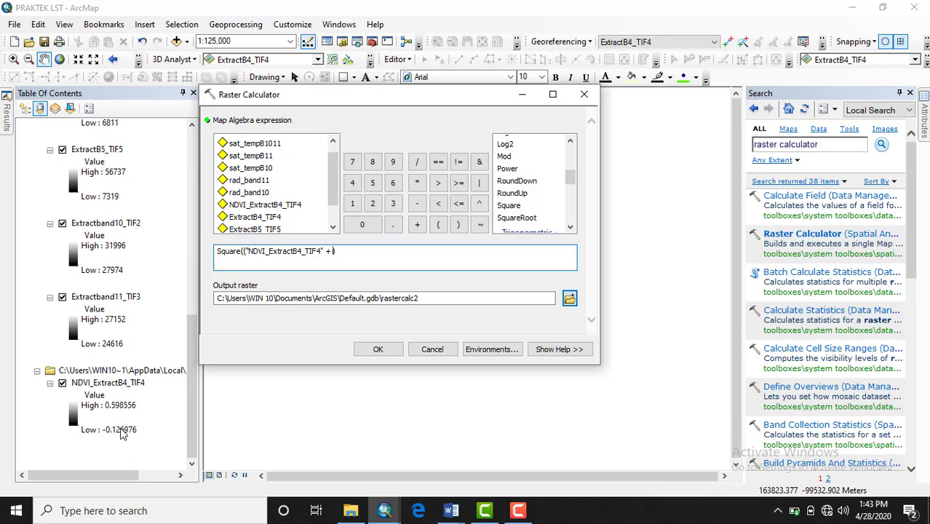
mouse_move(451, 513)
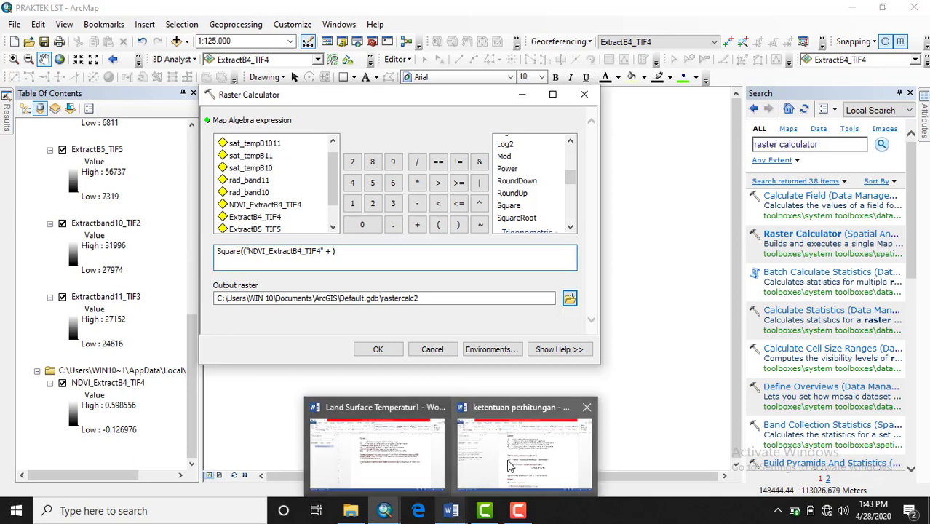
mouse_move(509, 466)
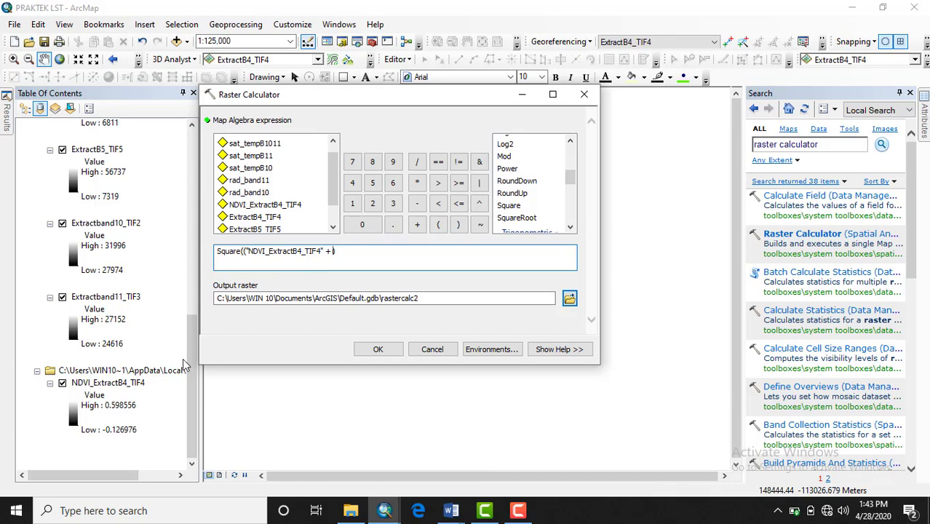
left_click(353, 228)
type(")")
left_click(392, 229)
left_click(352, 204)
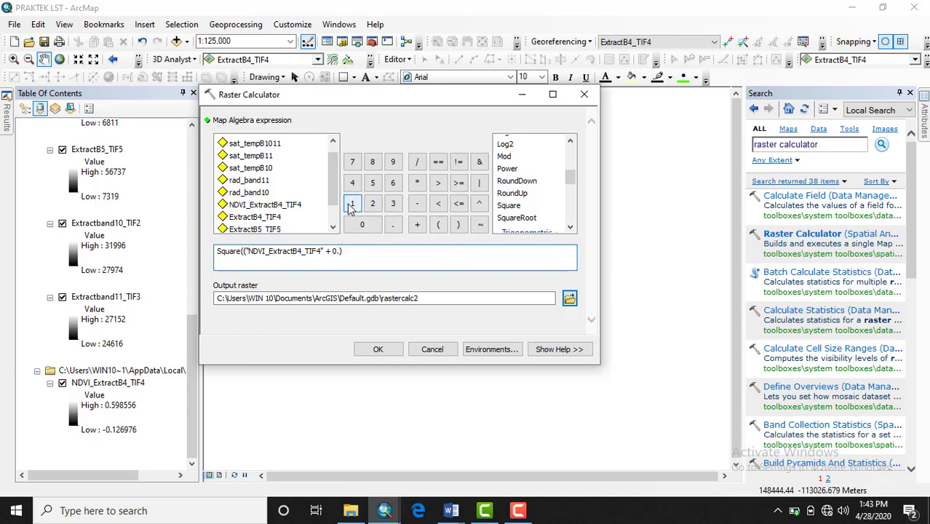
left_click(372, 206)
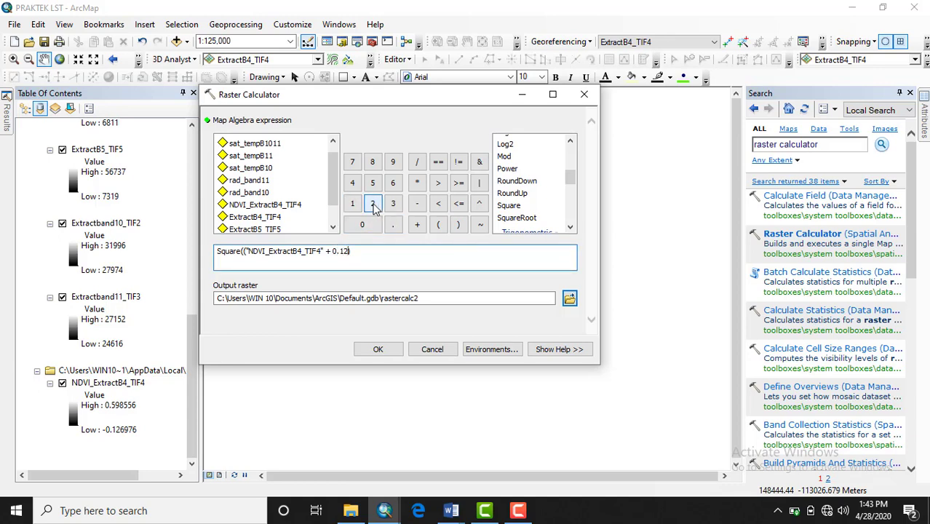
left_click(392, 183)
left_click(393, 162)
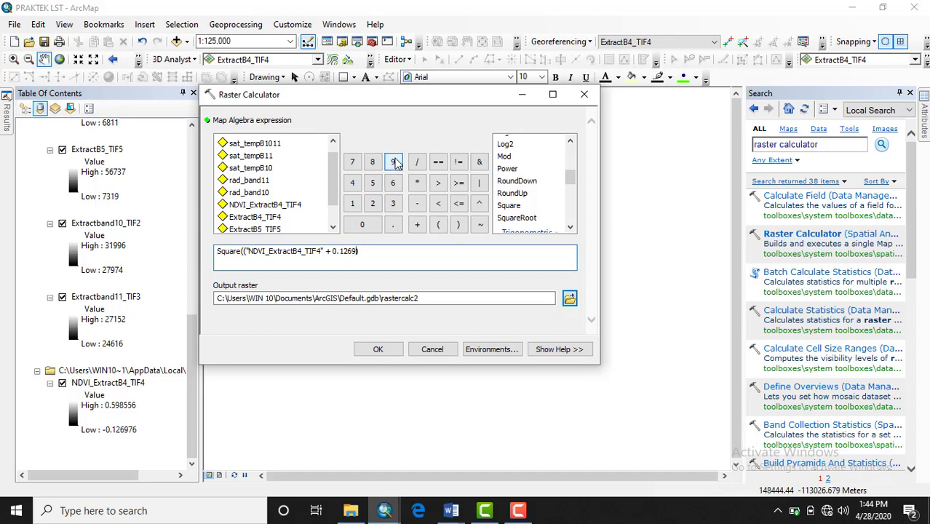
left_click(352, 161)
left_click(391, 183)
left_click(458, 225)
Divide by a new parenthesised term that starts with the NDVI layer's maximum, 0.598556, checking the formula in Word
left_click(417, 161)
left_click(439, 226)
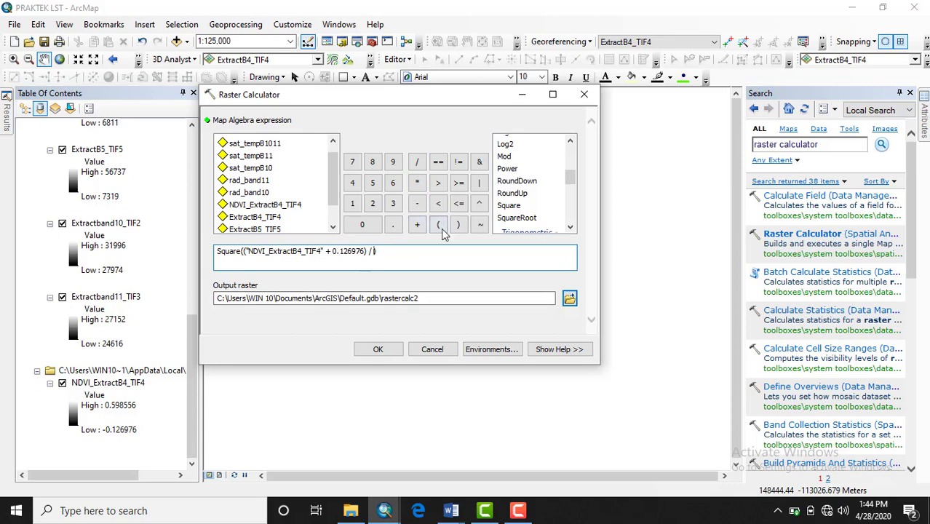
left_click(441, 226)
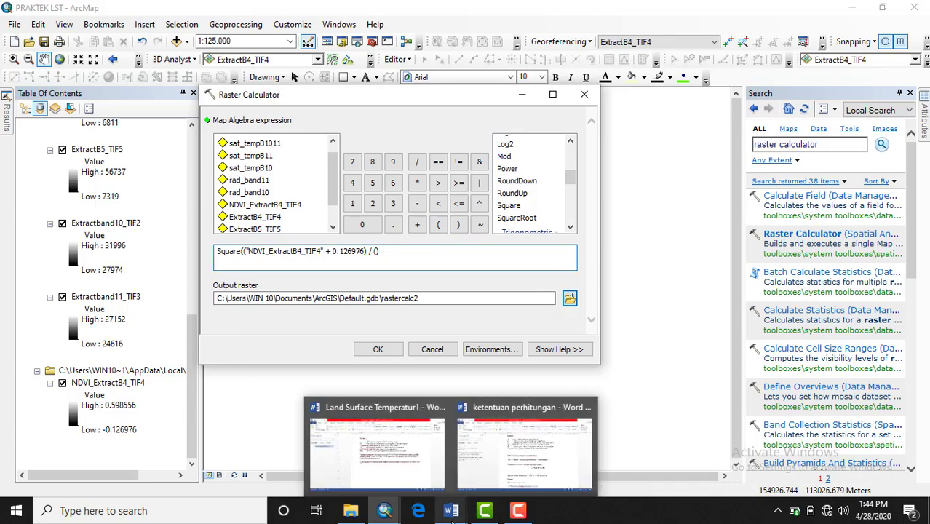
left_click(507, 480)
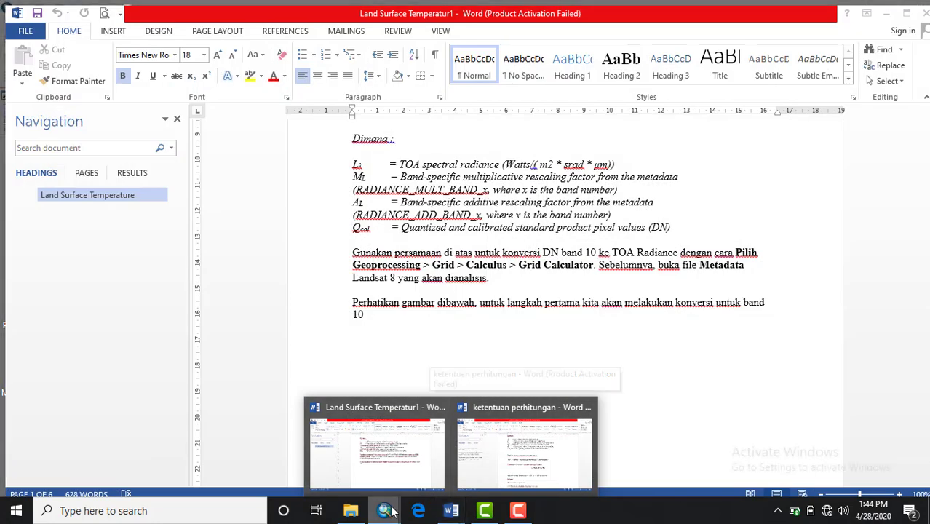
mouse_move(384, 510)
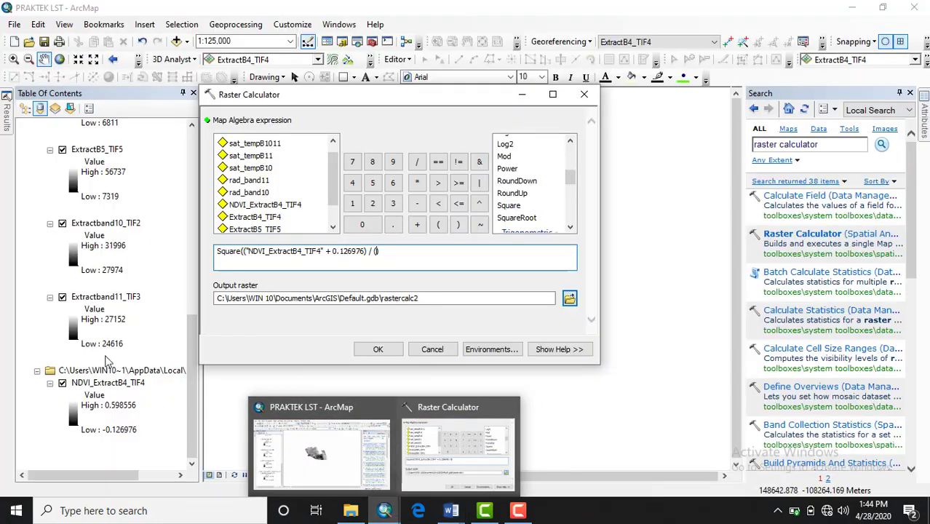
left_click(260, 451)
left_click(362, 224)
left_click(398, 225)
left_click(372, 183)
left_click(390, 167)
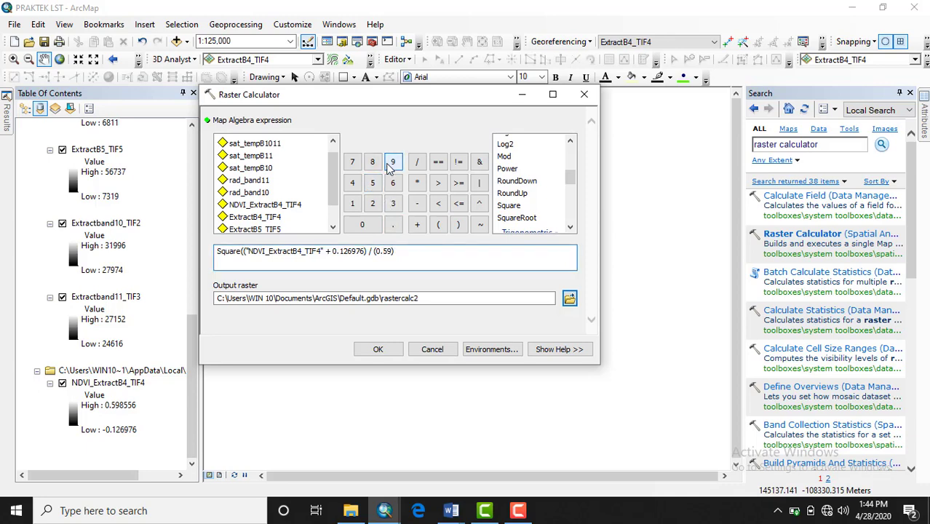
left_click(371, 163)
left_click(373, 183)
left_click(373, 183)
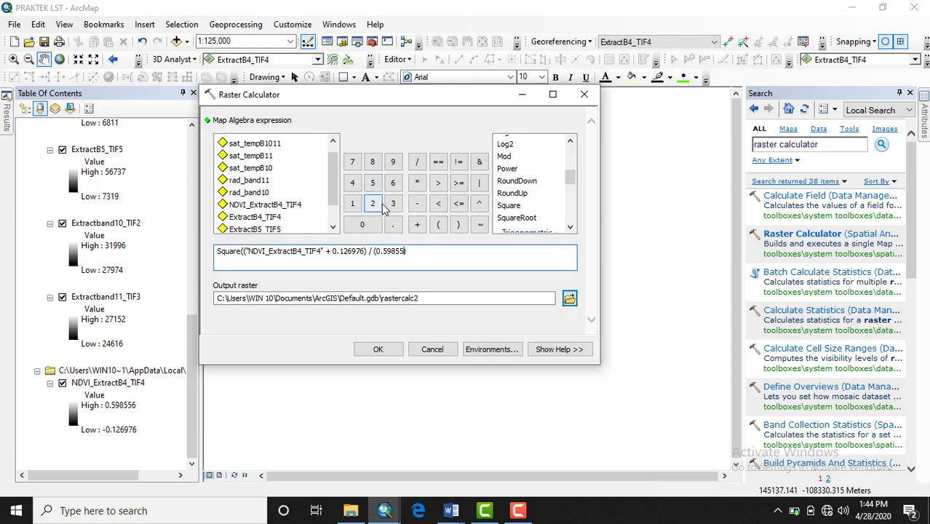
left_click(393, 184)
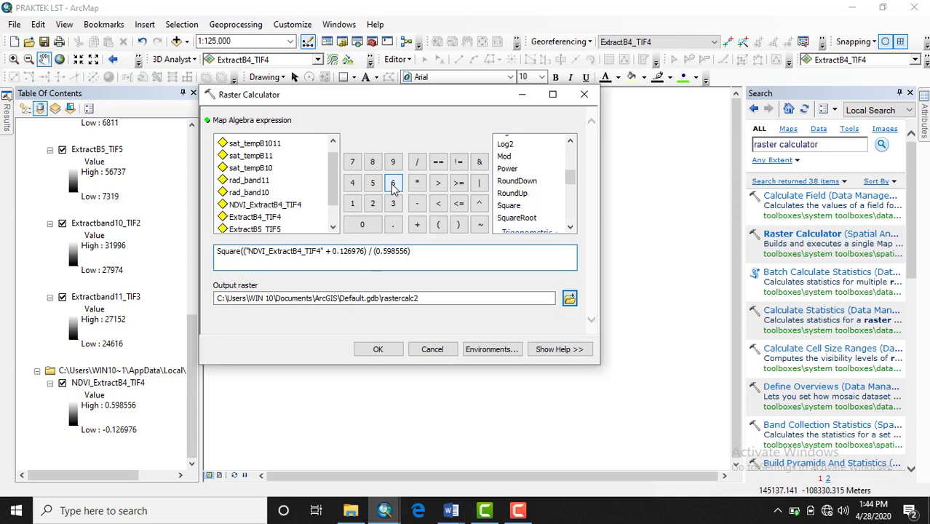
Complete the denominator with + 0.126976 and close both it and the Square function
left_click(417, 226)
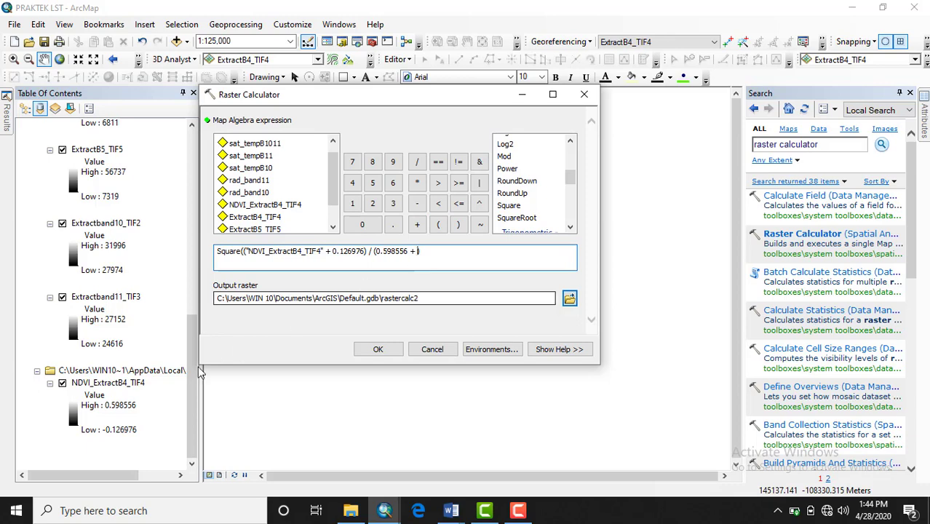
left_click(362, 225)
left_click(393, 225)
left_click(352, 203)
left_click(371, 204)
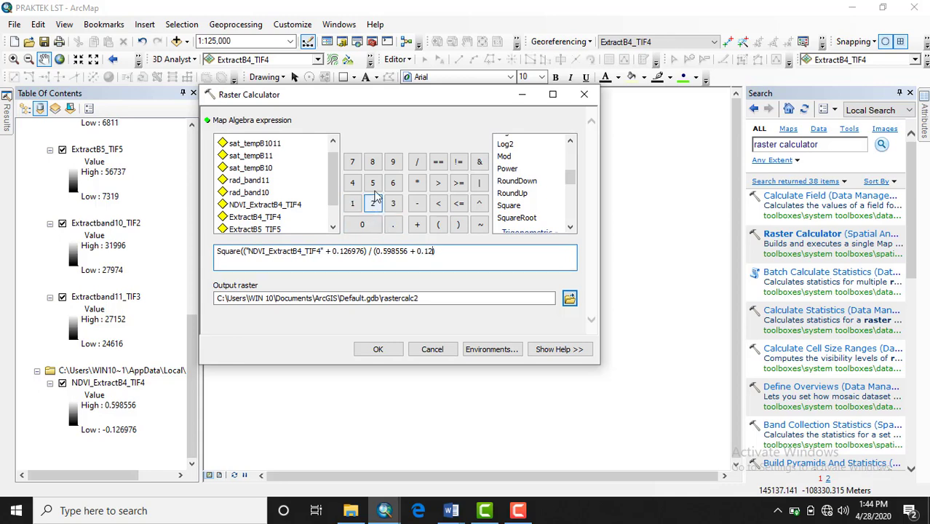
left_click(393, 183)
left_click(394, 161)
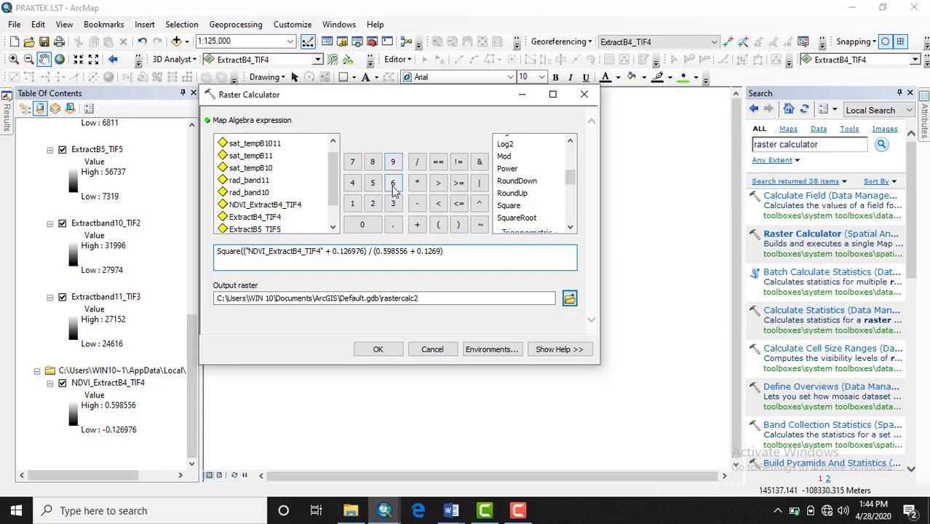
left_click(353, 162)
left_click(394, 185)
left_click(458, 225)
left_click(458, 225)
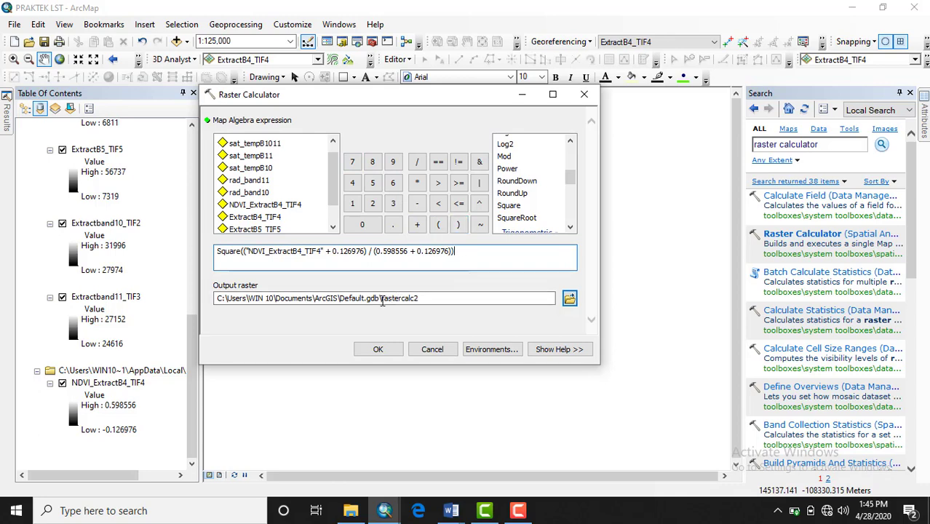
Name the output raster PV in Default.gdb and run the calculation
left_click_drag(381, 298, 419, 301)
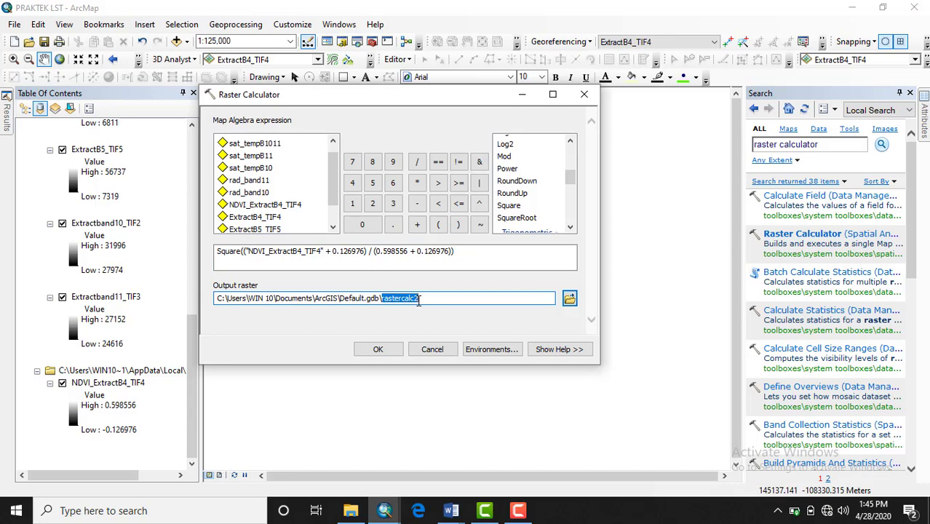
type("PV")
left_click(378, 350)
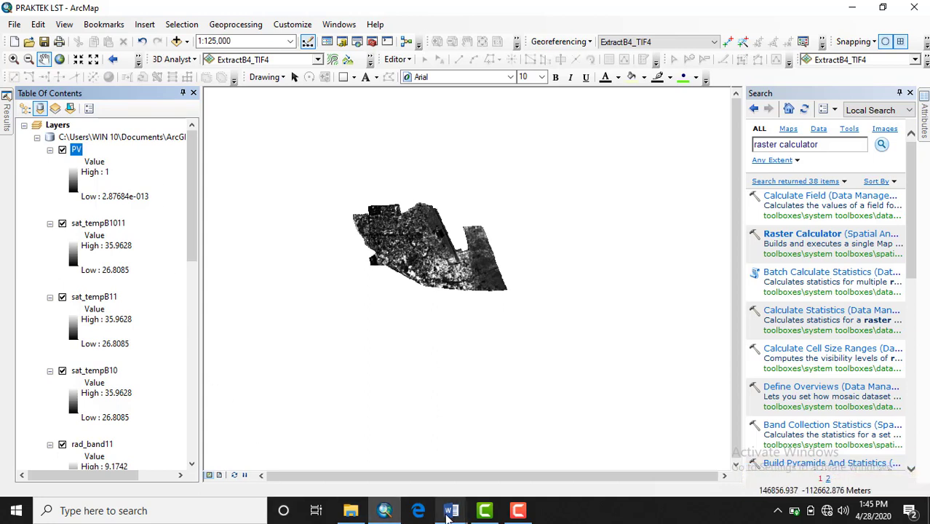
Check the emissivity formula in the Word document "ketentuan perhitungan", and open a blank Raster Calculator in ArcMap
mouse_move(449, 515)
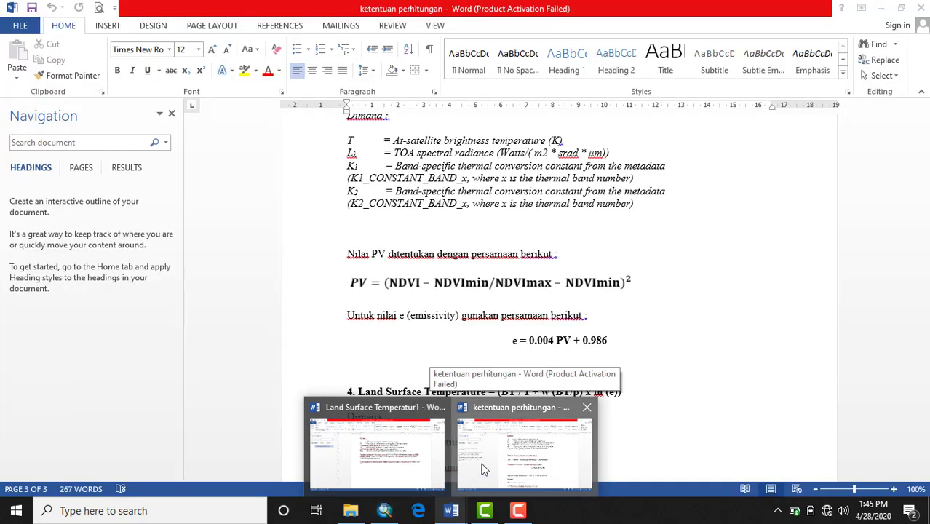
left_click(483, 469)
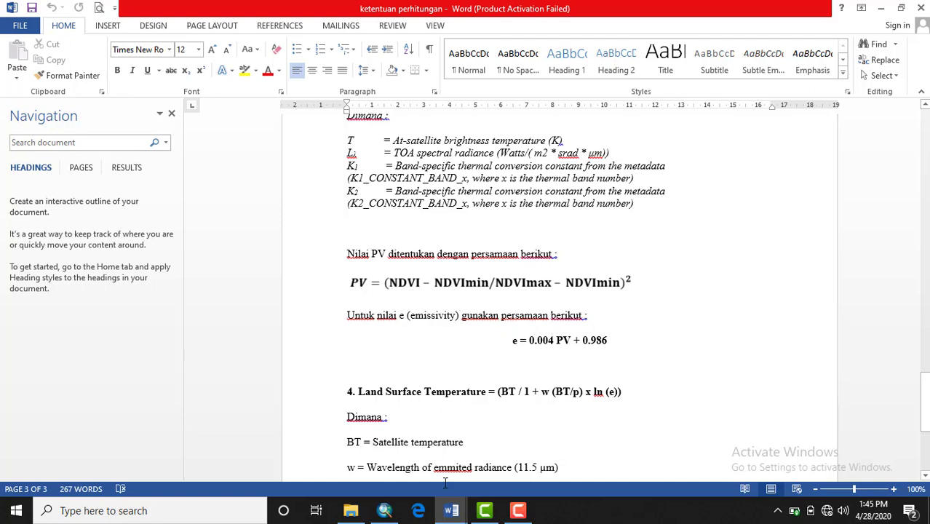
mouse_move(380, 514)
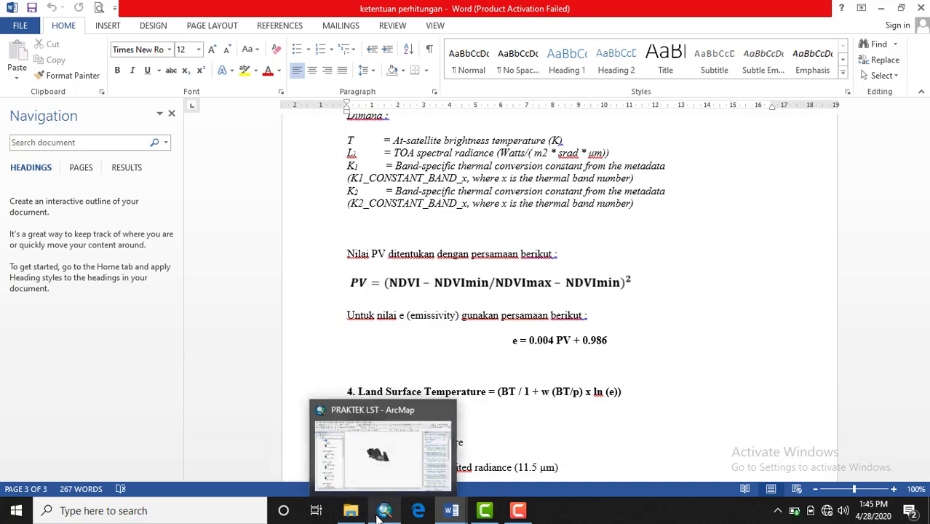
left_click(377, 467)
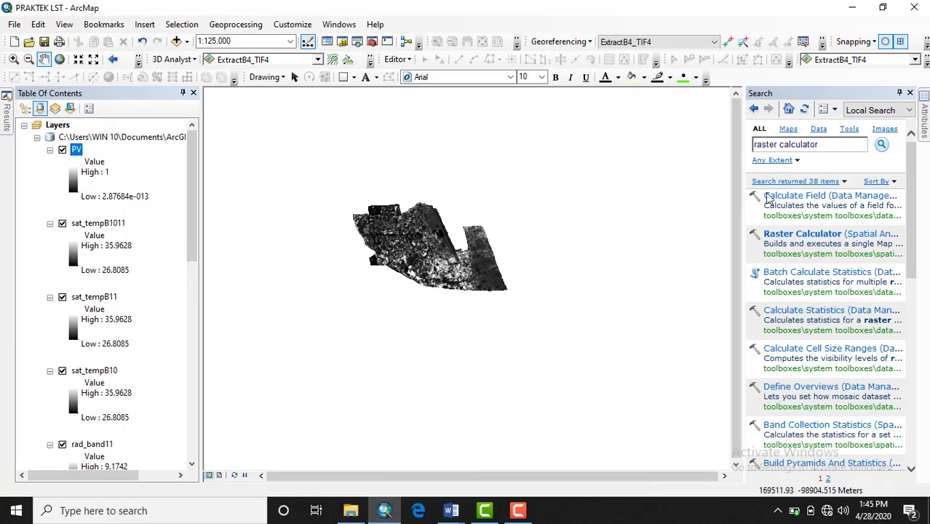
left_click(837, 234)
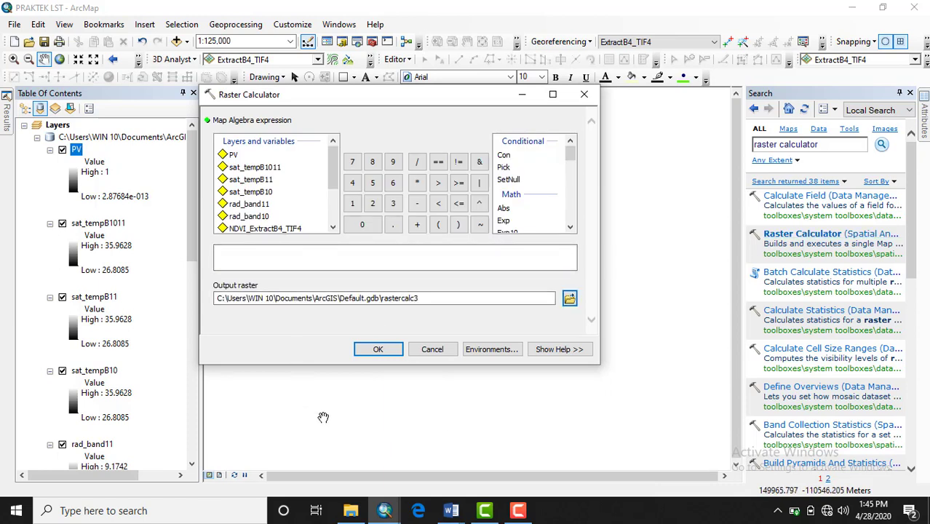
Enter the emissivity expression 0.004 * "PV" + 0.986 in the Raster Calculator
left_click(361, 225)
left_click(390, 224)
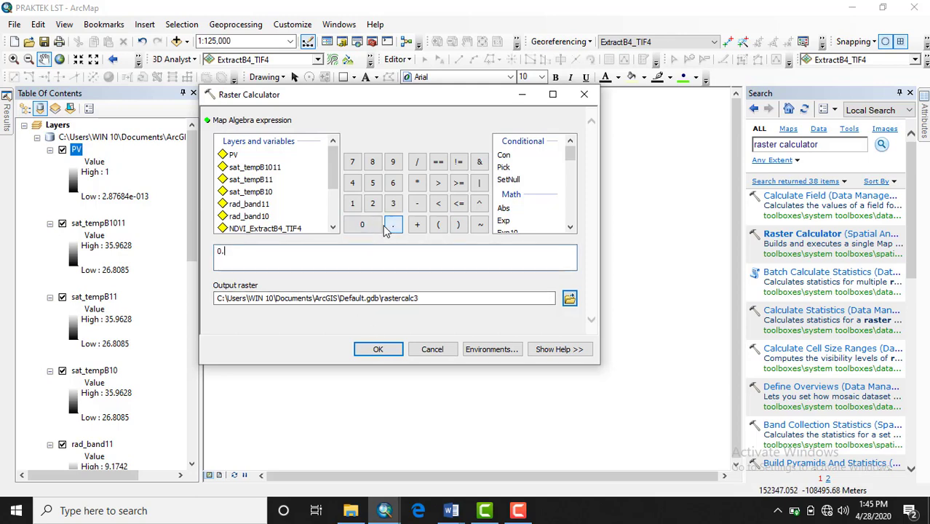
double_click(367, 226)
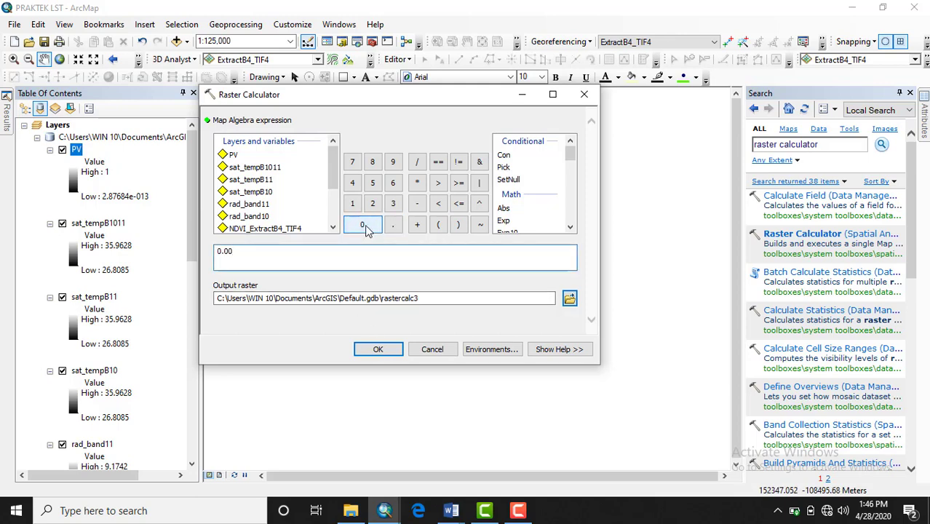
left_click(353, 184)
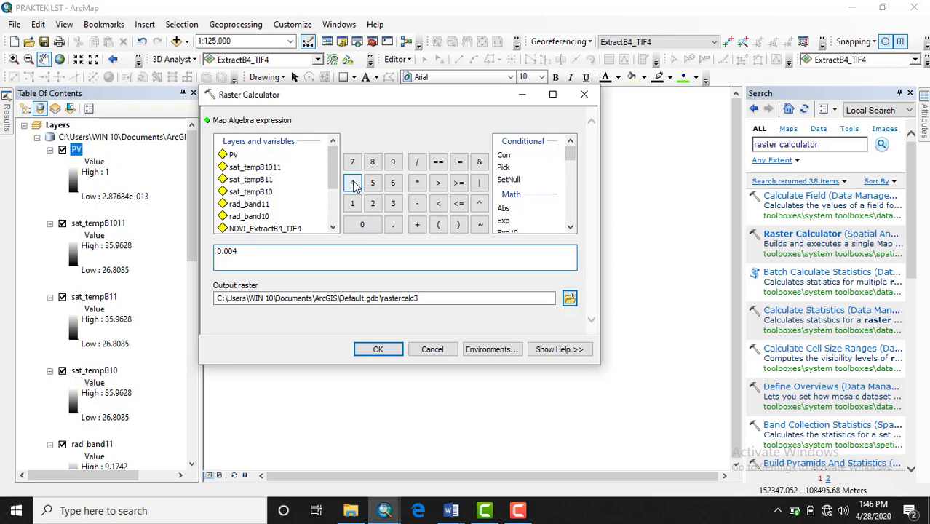
left_click(417, 182)
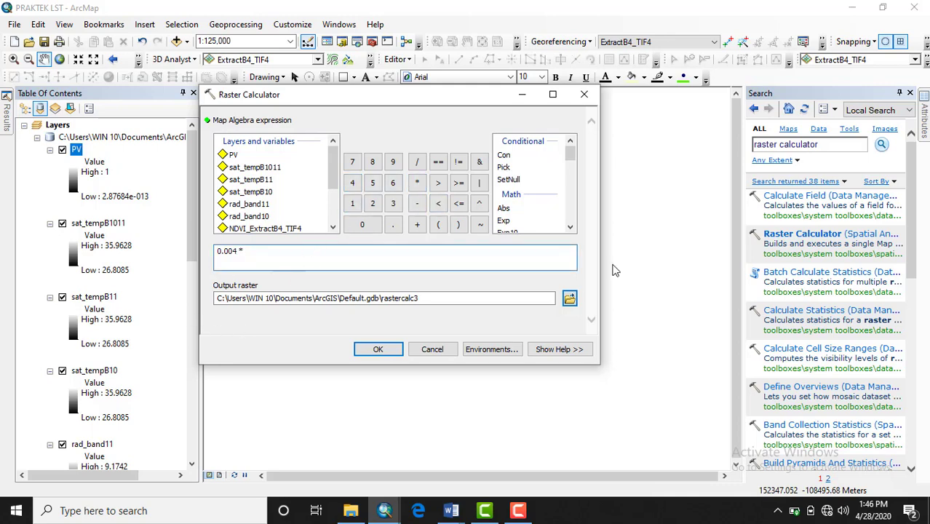
double_click(232, 154)
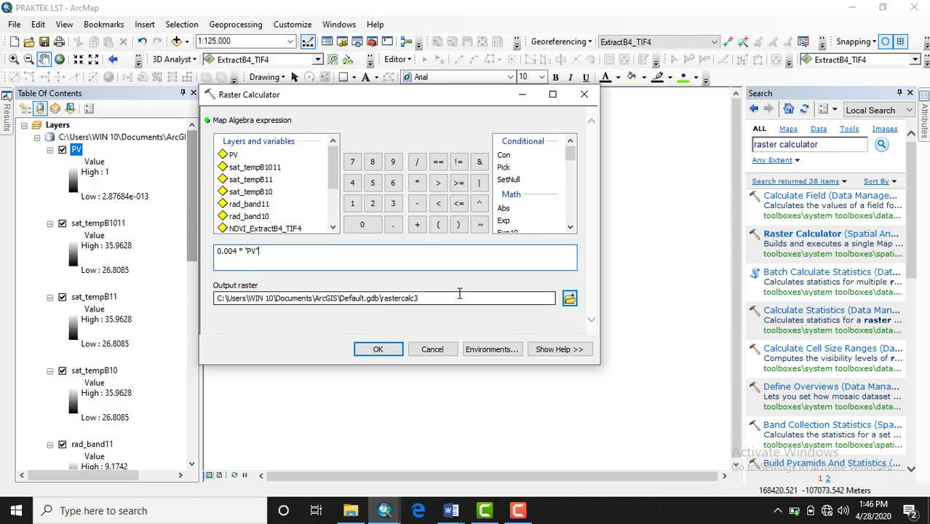
left_click(416, 225)
left_click(365, 227)
left_click(392, 225)
left_click(392, 161)
left_click(371, 162)
left_click(392, 182)
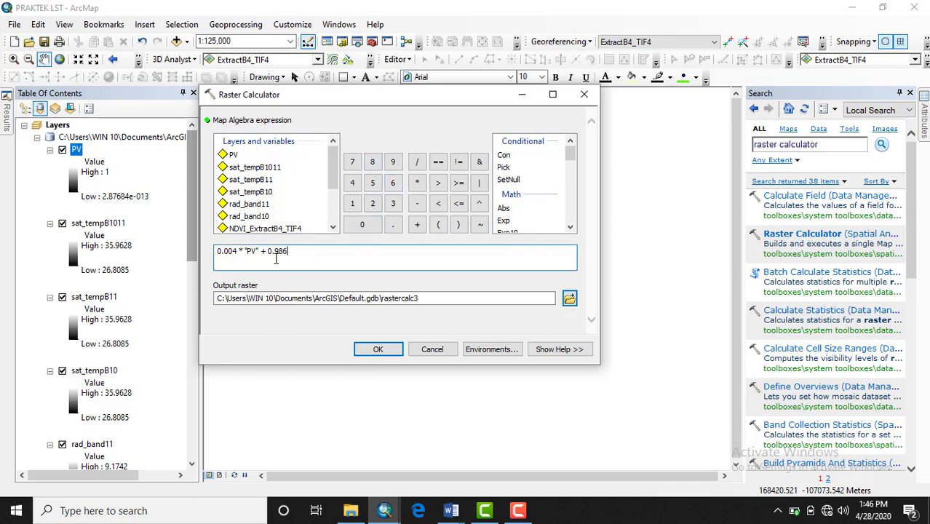
Try to run the emissivity calculation with the output raster named LSE in Default.gdb
left_click_drag(420, 297, 387, 300)
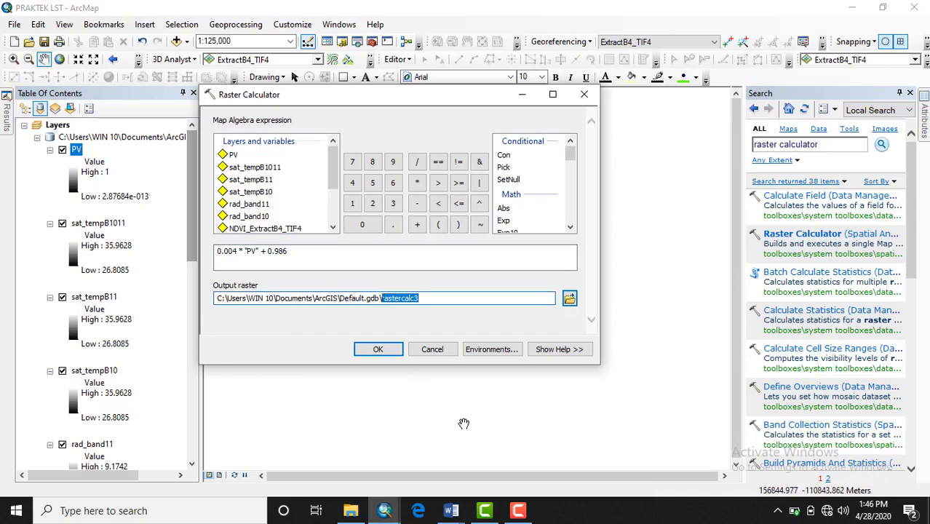
key("BackSpace")
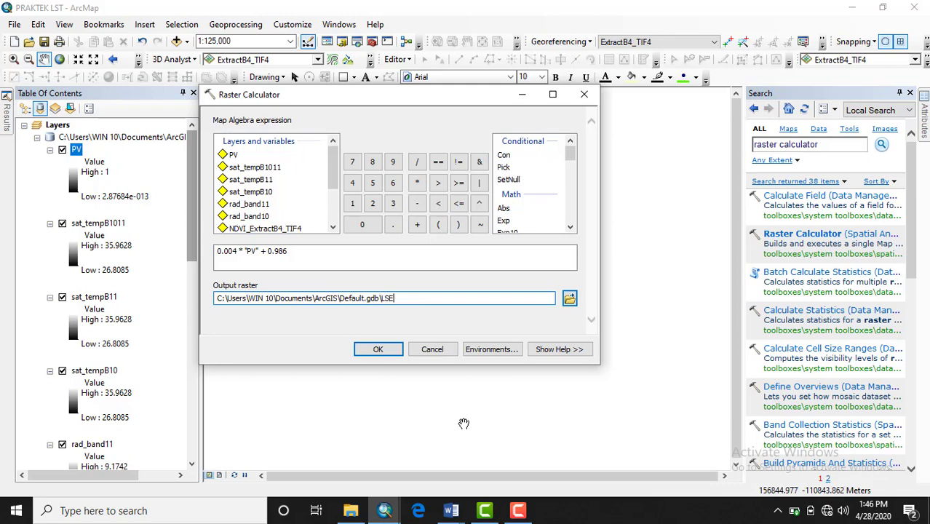
left_click(377, 350)
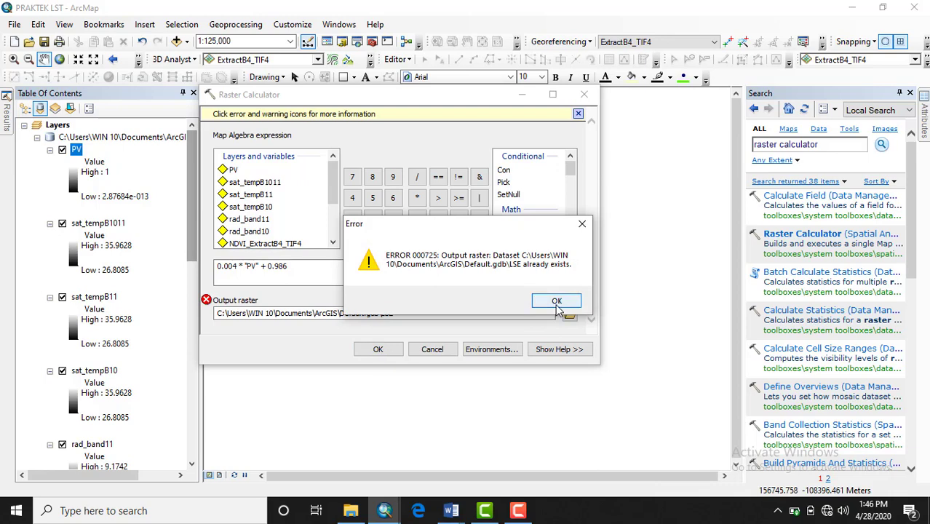
left_click(581, 224)
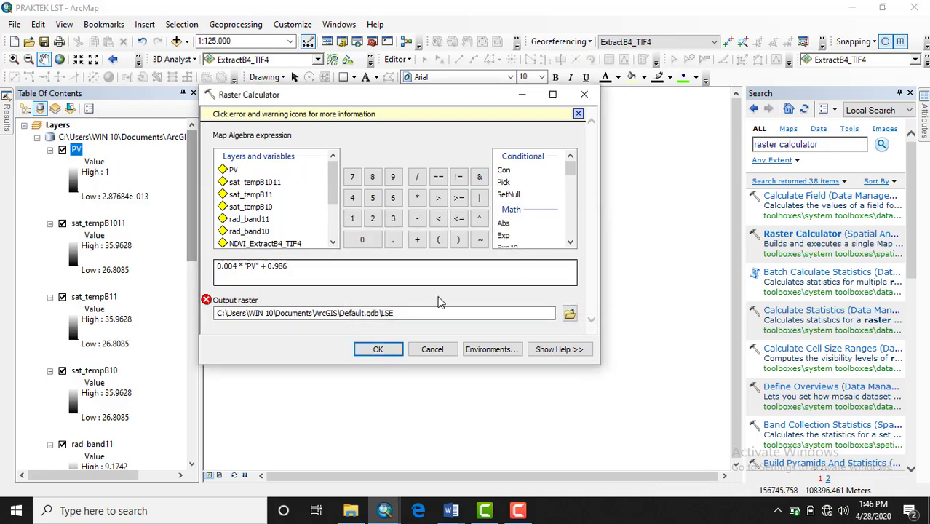
Change the output raster name to LSE_ and run the emissivity calculation
left_click(399, 314)
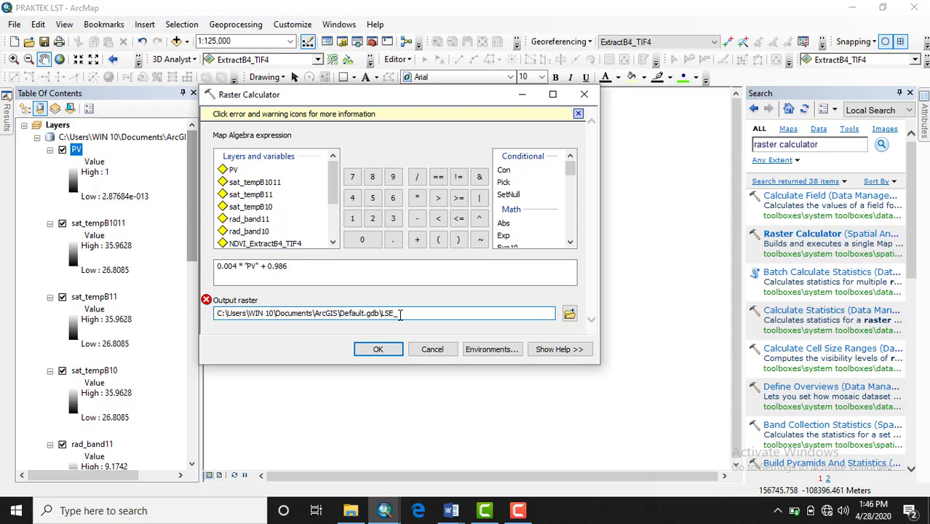
left_click(357, 275)
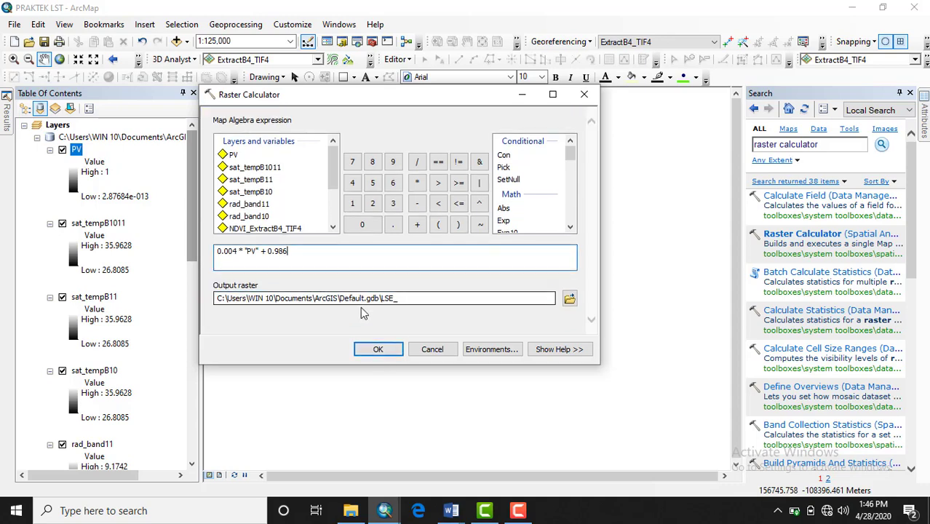
left_click(379, 350)
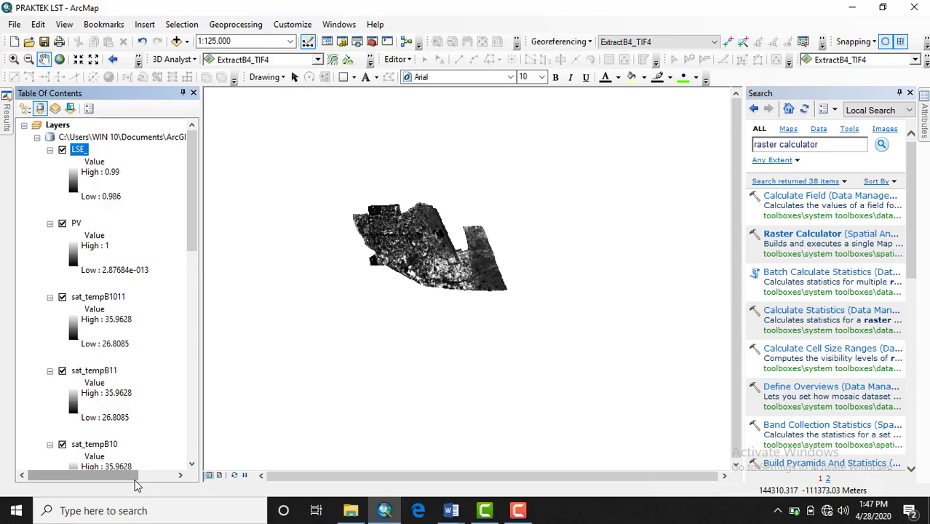
Check the Land Surface Temperature formula in the Word document "ketentuan perhitungan", and open a blank Raster Calculator in ArcMap
mouse_move(450, 514)
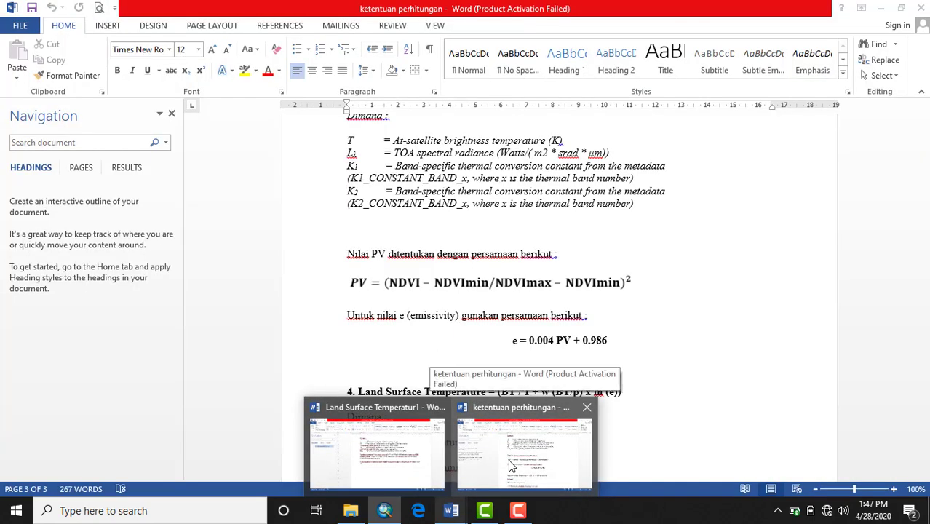
left_click(538, 436)
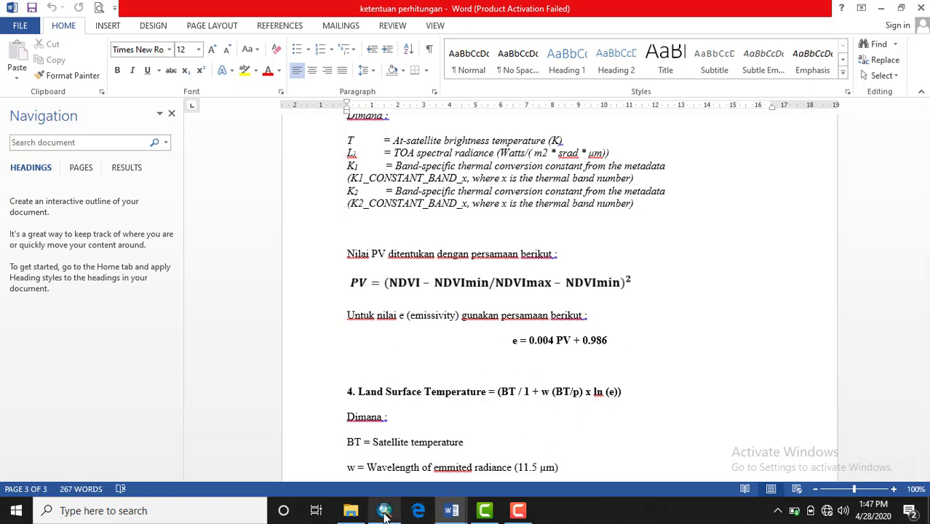
mouse_move(384, 513)
left_click(375, 429)
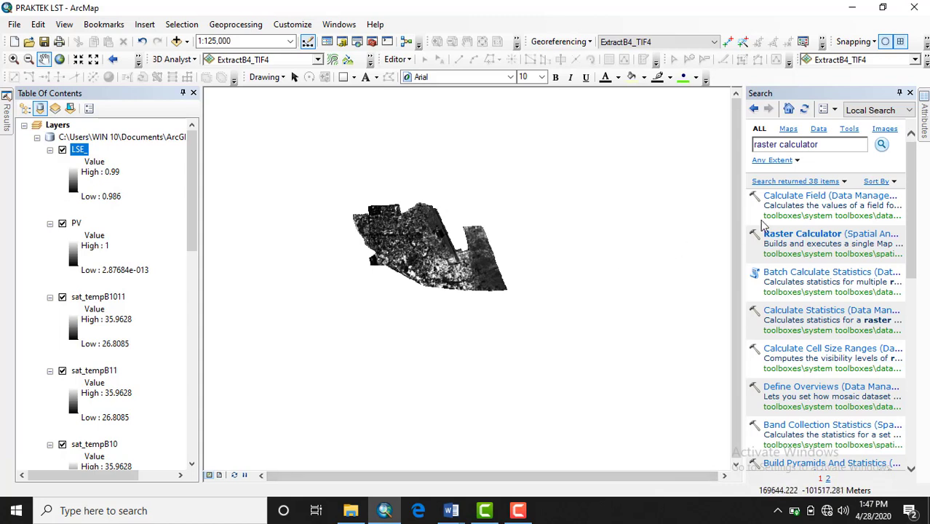
double_click(814, 234)
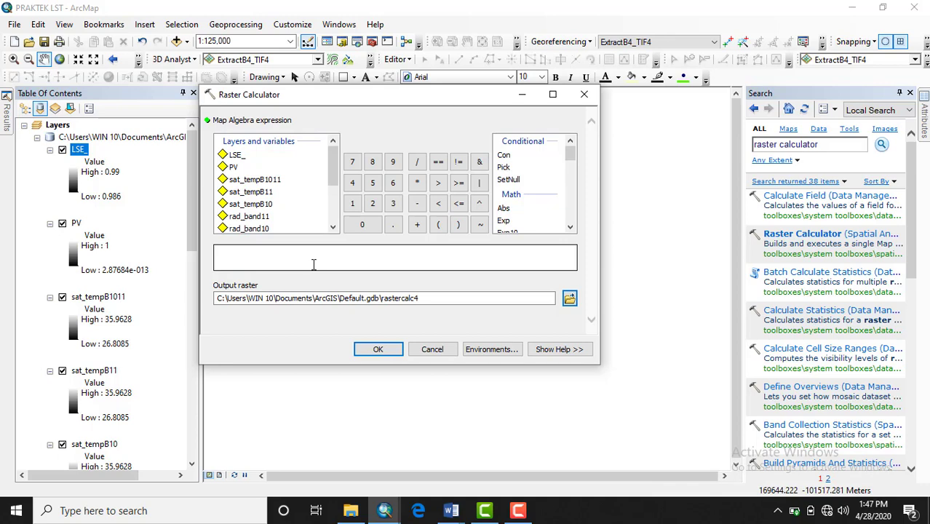
Start the band 10 LST expression with "sat_tempB10" / 1 +
double_click(268, 206)
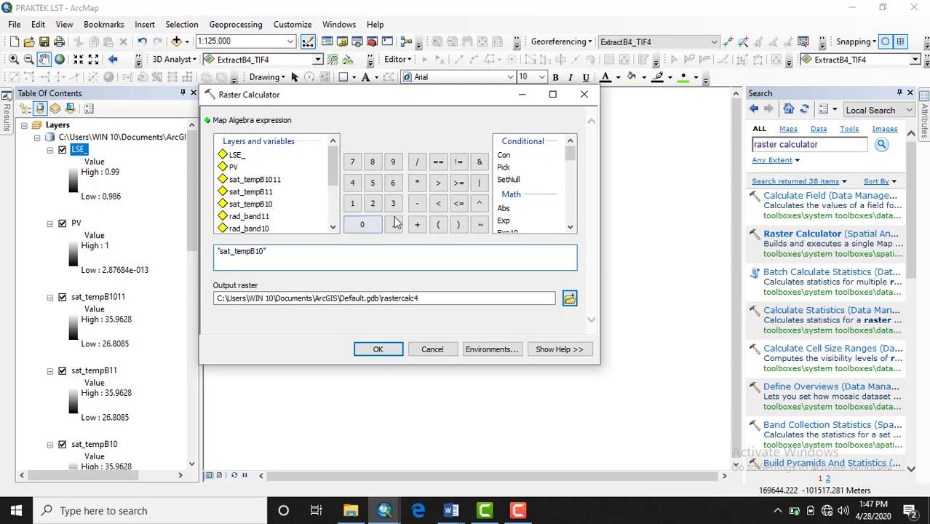
left_click(416, 162)
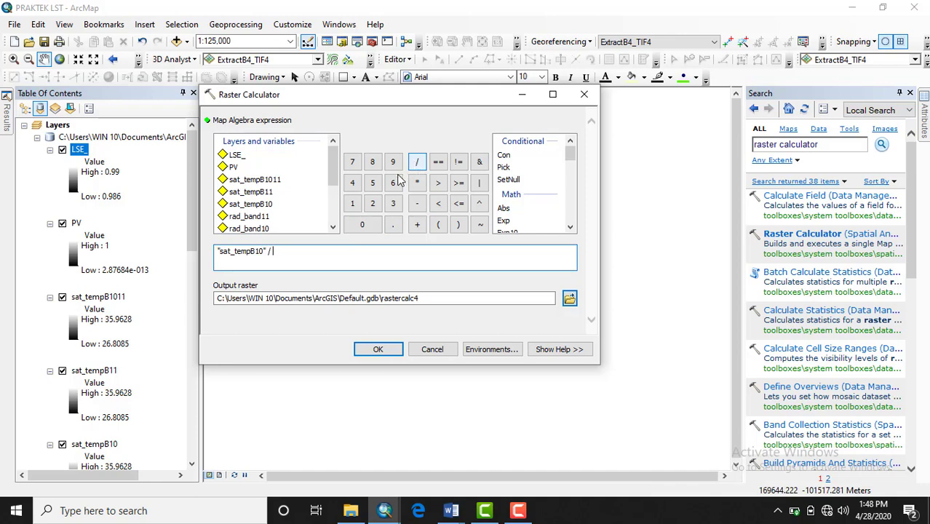
left_click(351, 206)
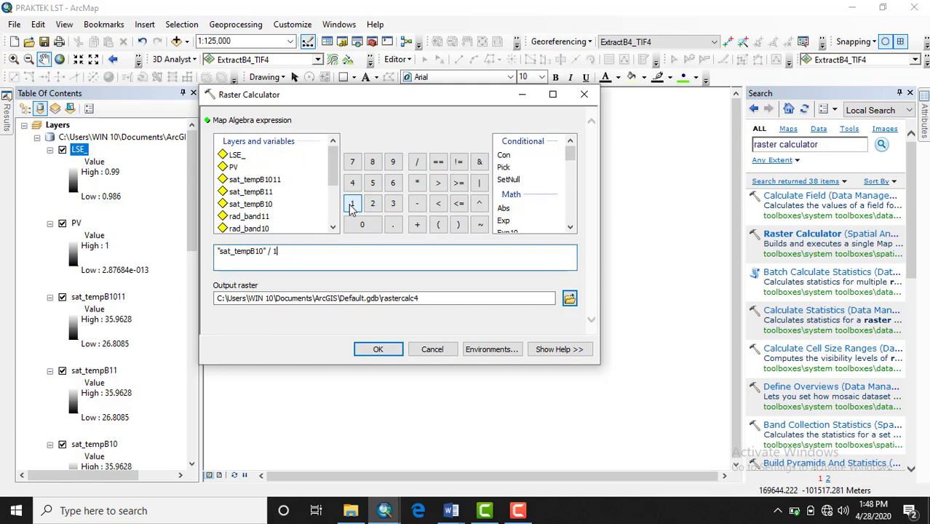
left_click(417, 225)
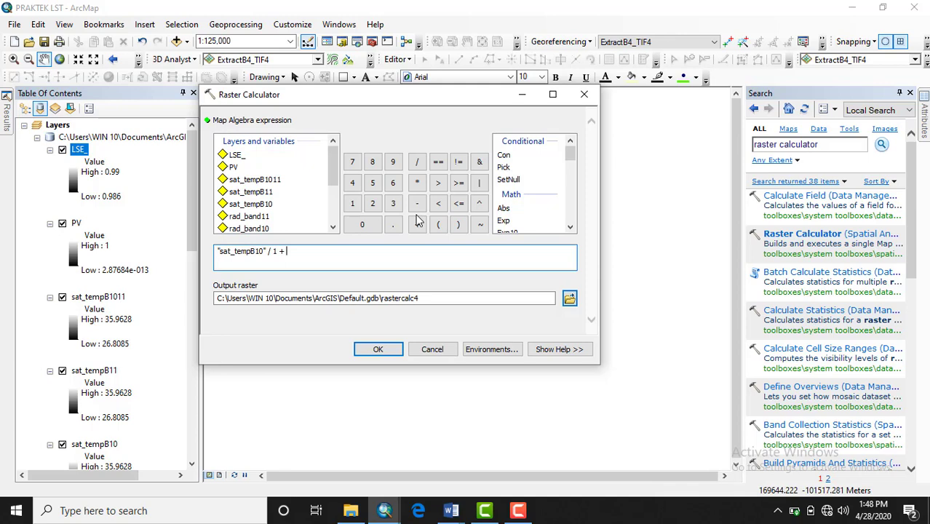
Append the layer "Extractband10_TIF2" and a multiplication sign to the LST expression
left_click(333, 228)
left_click(333, 228)
left_click(334, 227)
left_click(333, 227)
left_click(333, 228)
left_click(333, 227)
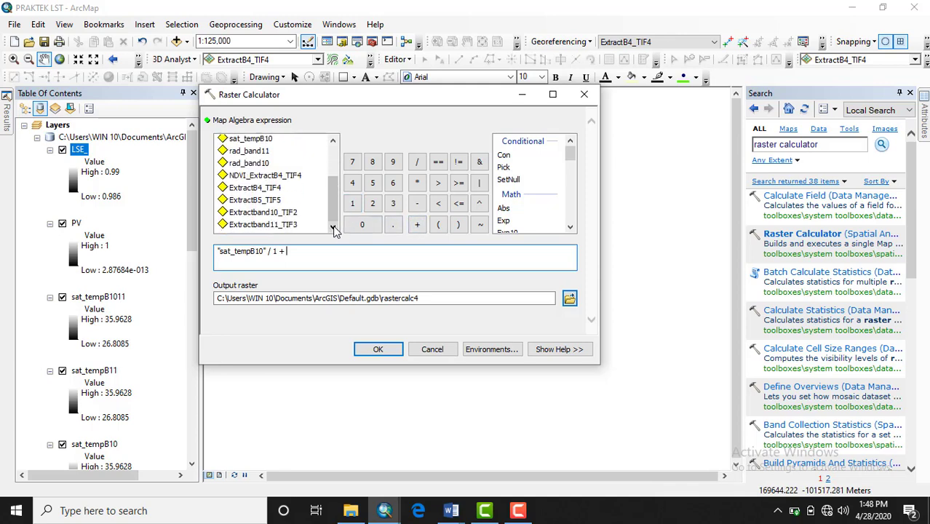
double_click(287, 213)
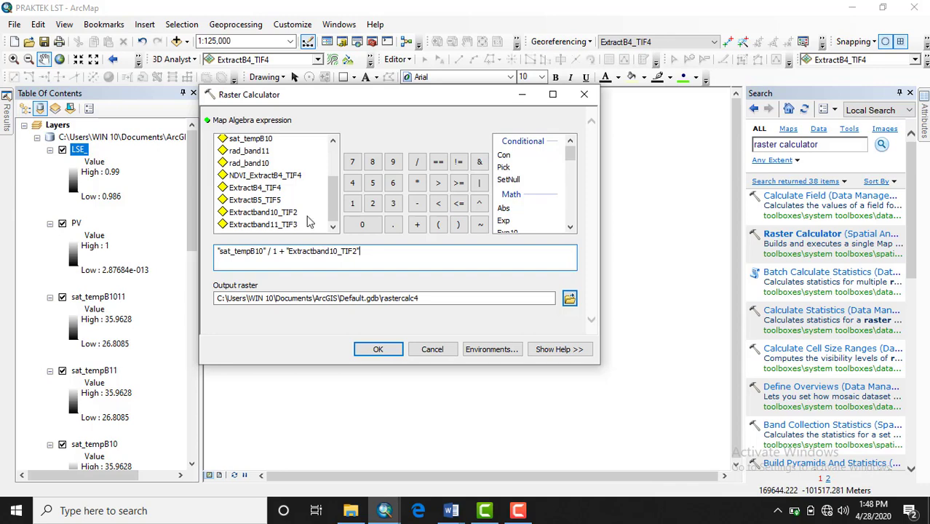
left_click(416, 183)
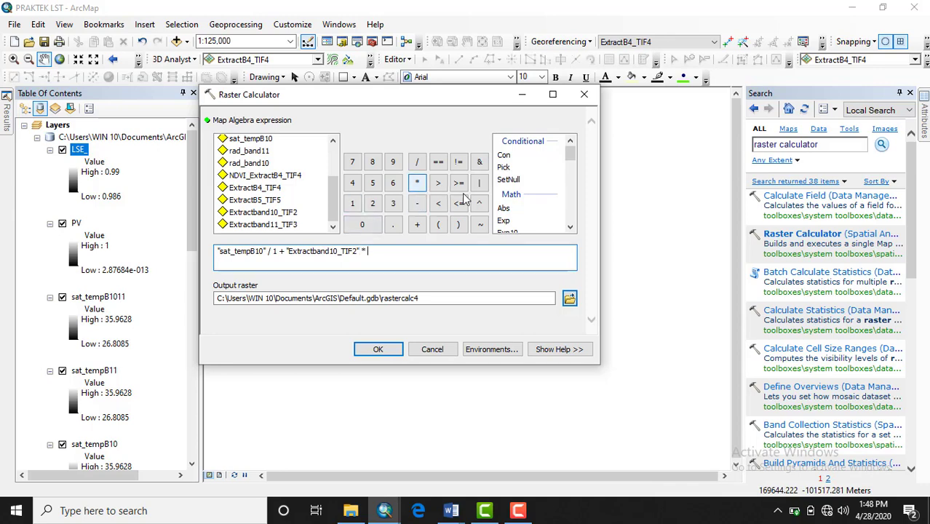
Add the bracketed term ("sat_tempB10" / 14380) followed by a multiplication sign to the expression
left_click(439, 226)
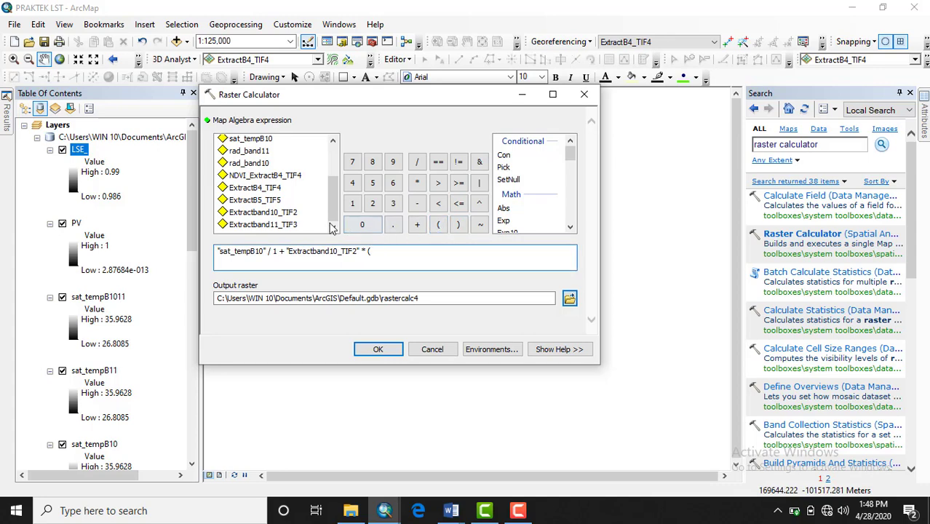
scroll(275, 166, "up", 2)
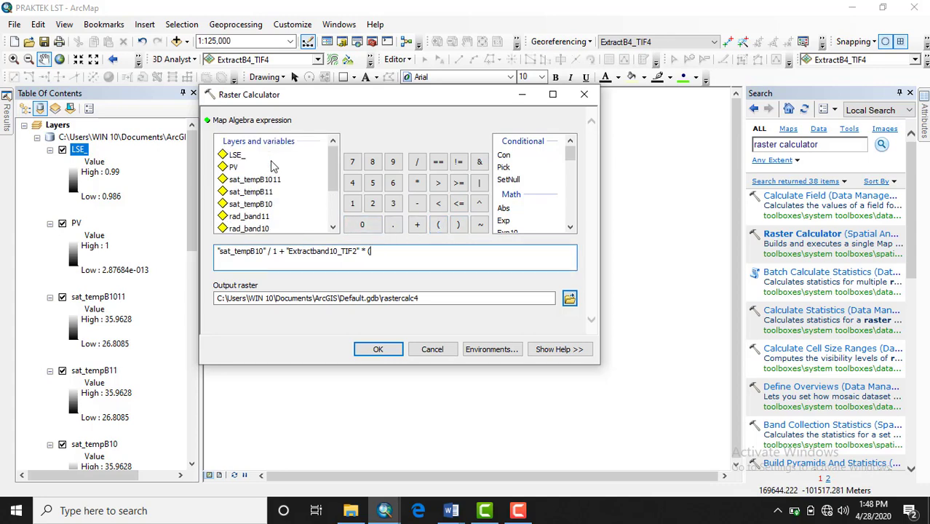
double_click(264, 206)
left_click(354, 183)
left_click(353, 205)
left_click(353, 184)
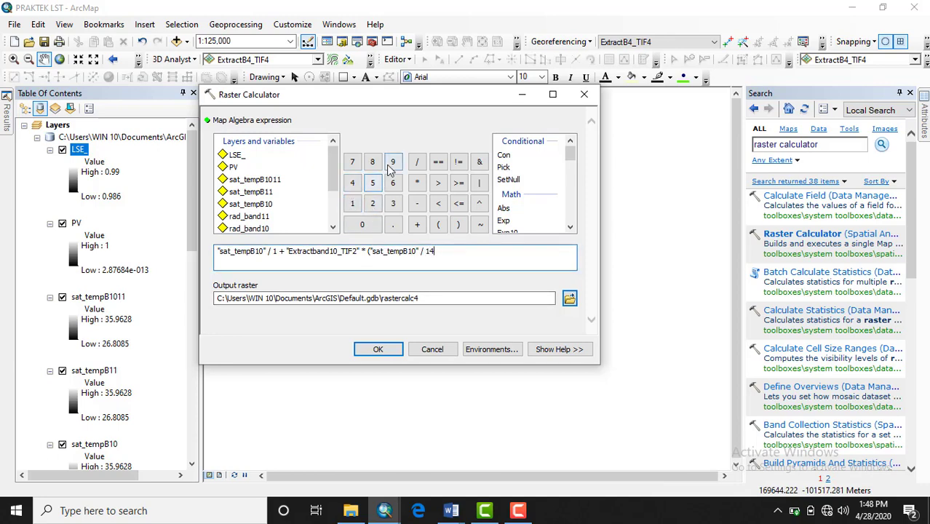
left_click(393, 204)
left_click(371, 162)
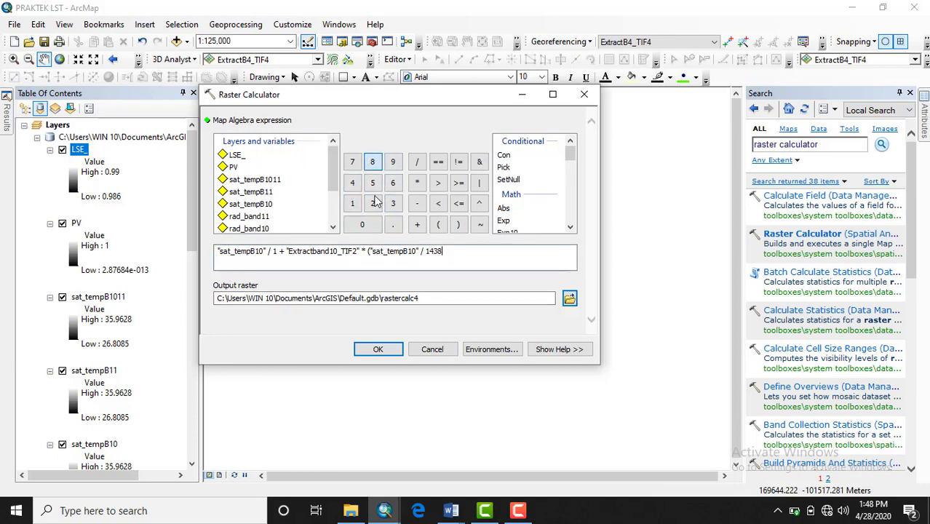
left_click(363, 227)
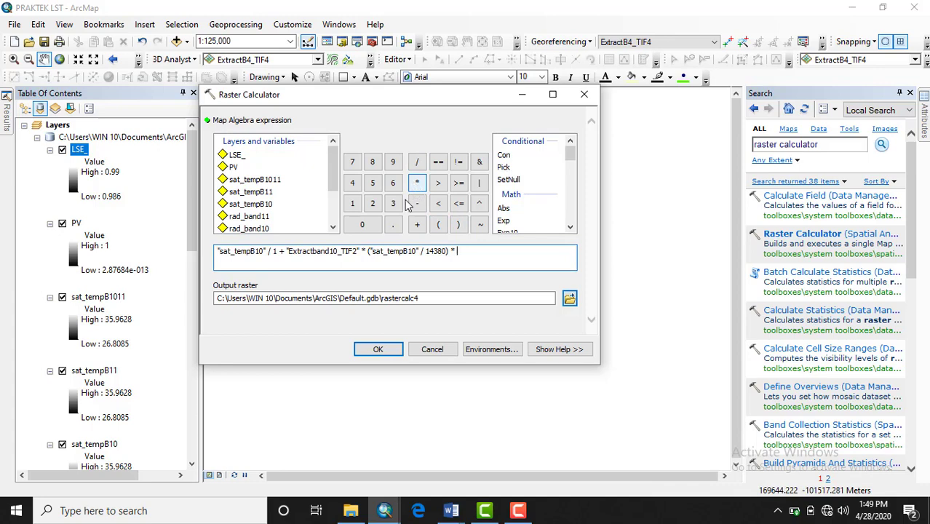
Complete the LST expression with the natural logarithm of the emissivity layer, Ln("LSE_")
scroll(528, 212, "down", 3)
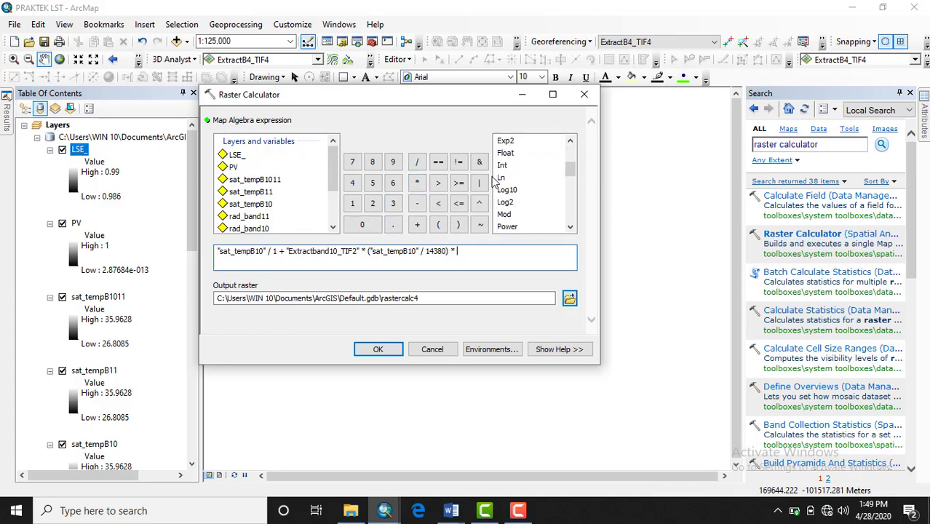
double_click(503, 178)
double_click(237, 155)
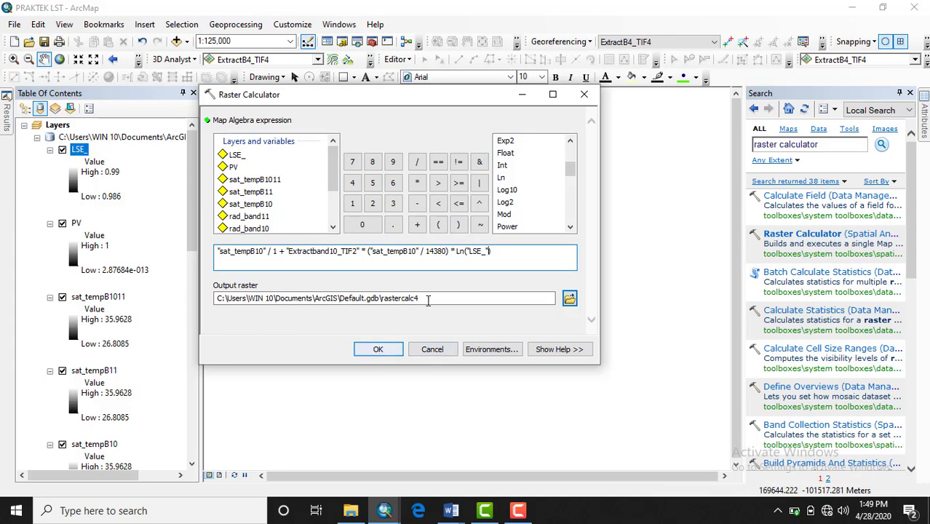
Name the output raster LST_b10 in Default.gdb and run the calculation
left_click_drag(420, 298, 381, 298)
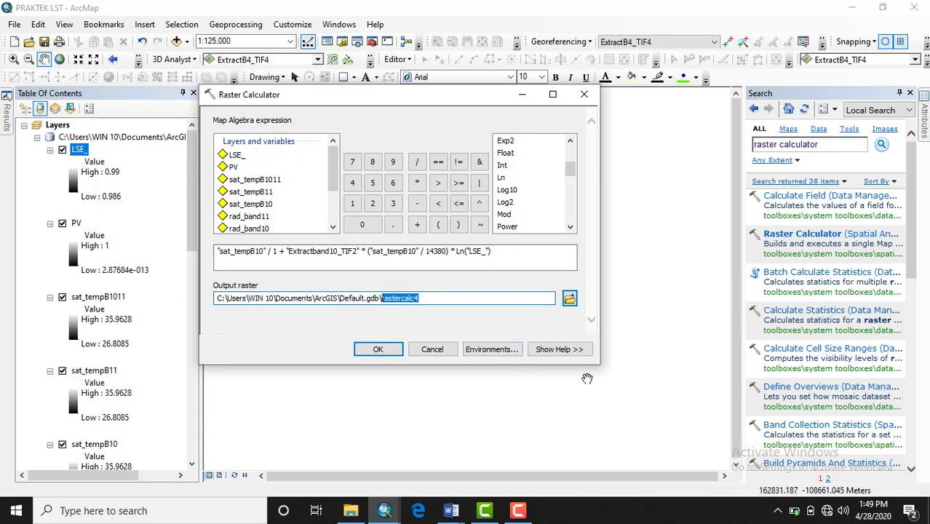
type("LST_b10")
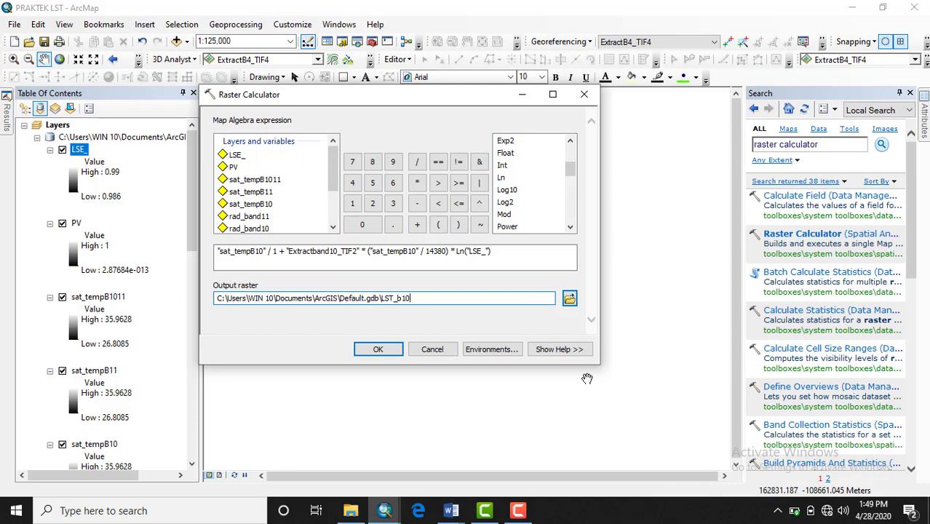
left_click(378, 350)
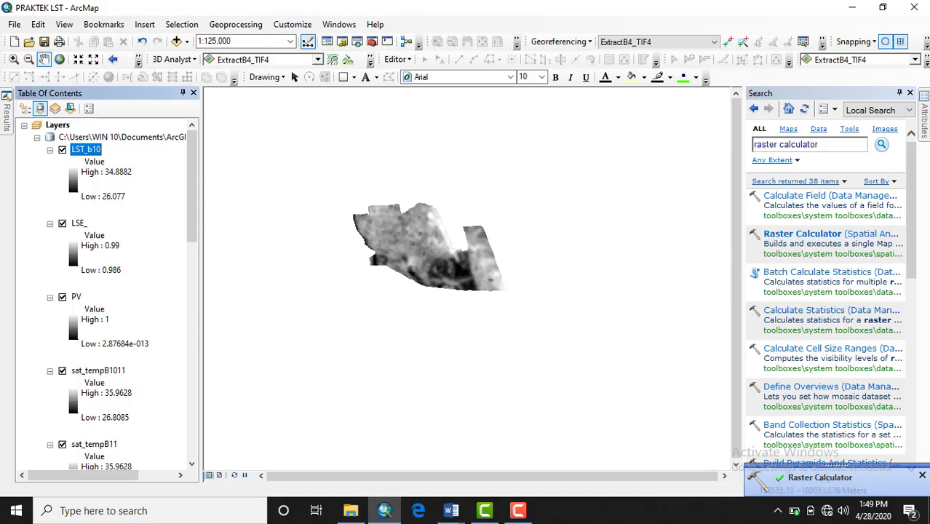
Reopen the latest Raster Calculator run from the session results and replace the first "sat_tempB10" with "sat_tempB11"
left_click(7, 123)
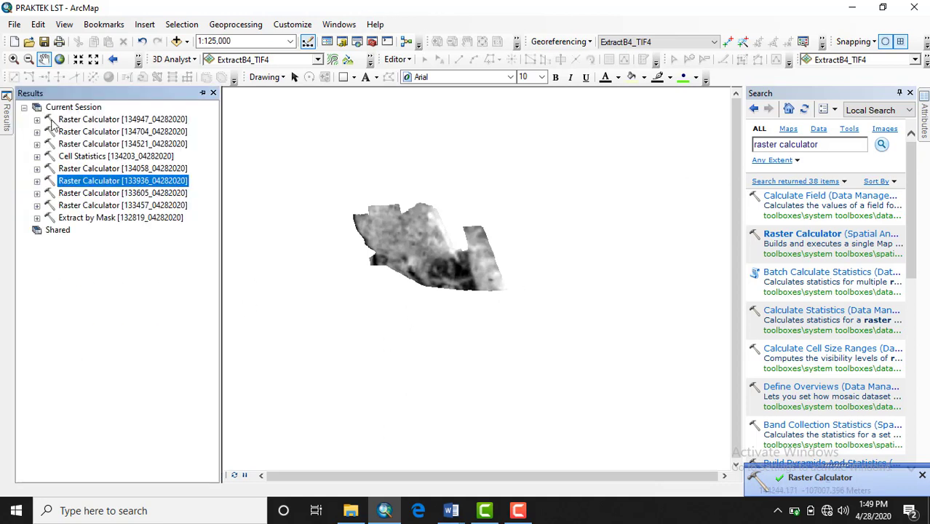
double_click(109, 120)
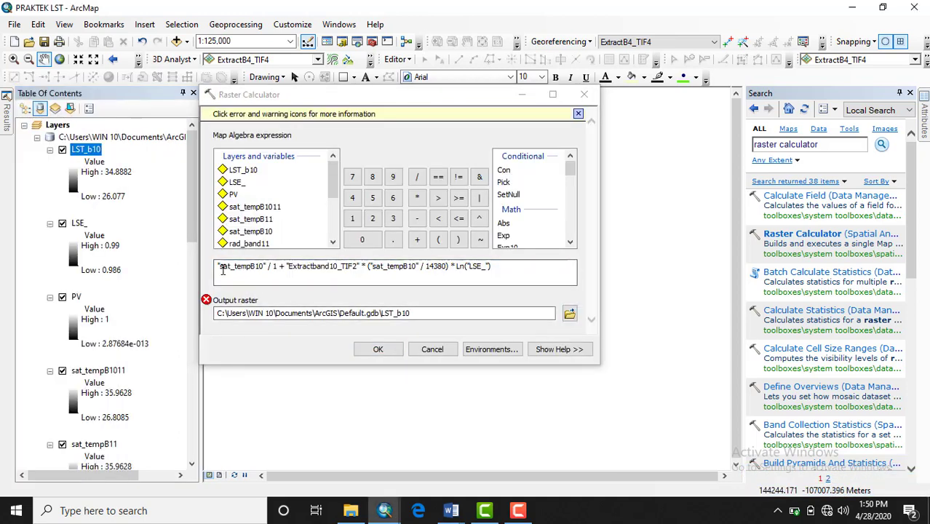
left_click_drag(217, 269, 267, 267)
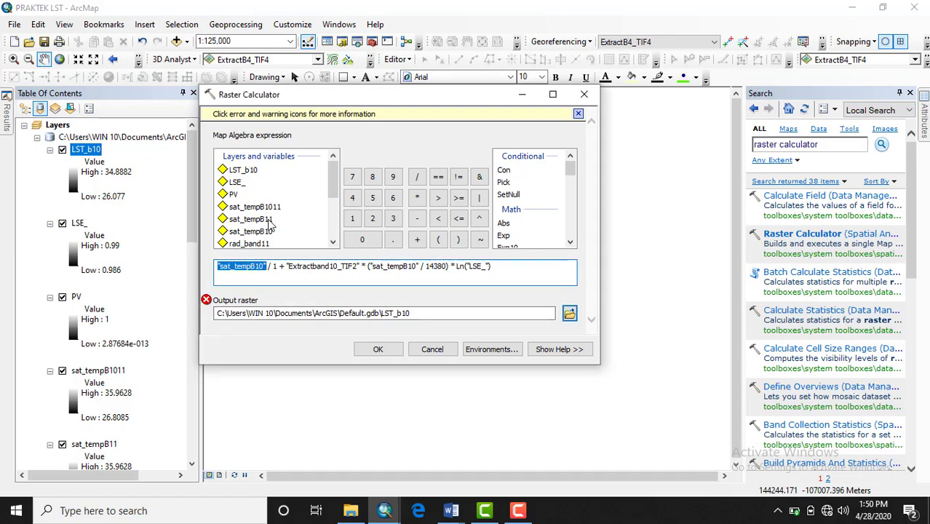
double_click(251, 219)
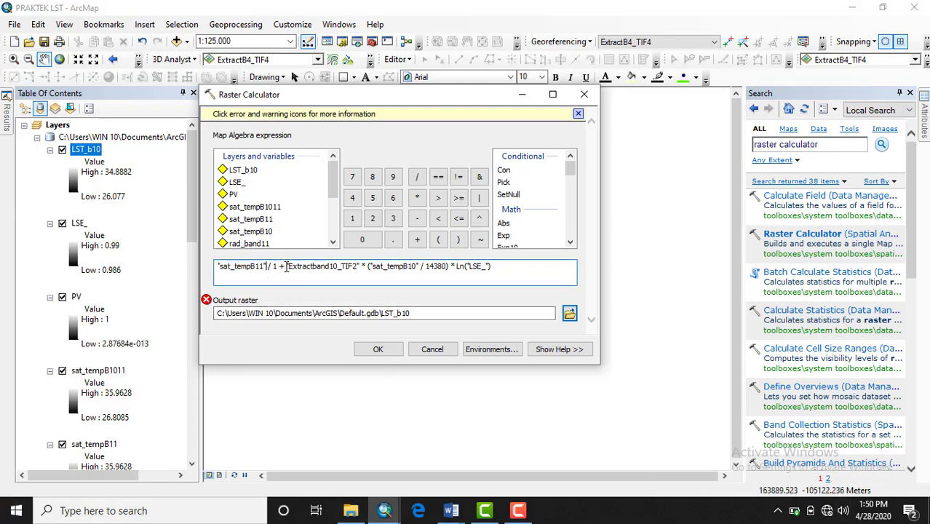
Replace "Extractband10_TIF2" in the expression with "Extractband11_TIF3"
key("shift+Right")
key("shift+Right")
key("shift+Right")
key("shift+Right")
key("shift+Right")
key("shift+Right")
key("shift+Right")
key("shift+Right")
left_click_drag(288, 267, 360, 266)
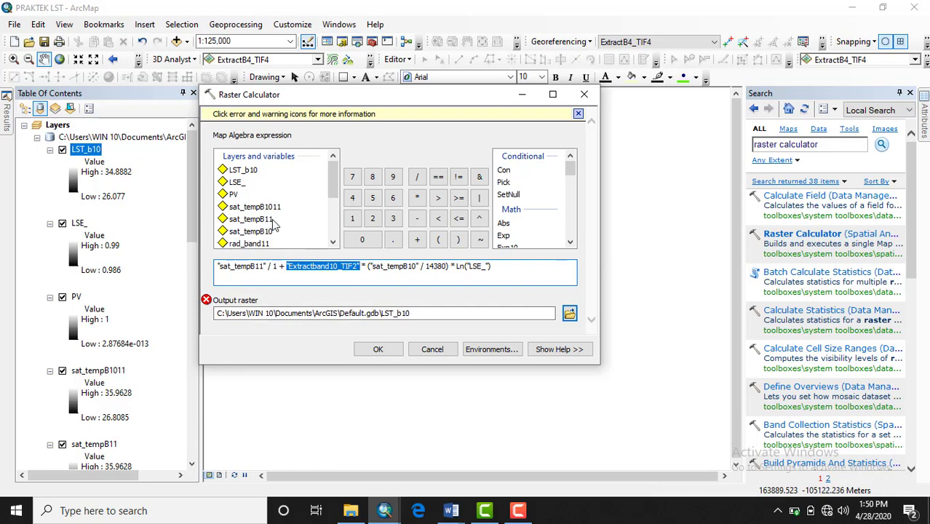
scroll(273, 227, "down", 2)
left_click(277, 241)
double_click(278, 241)
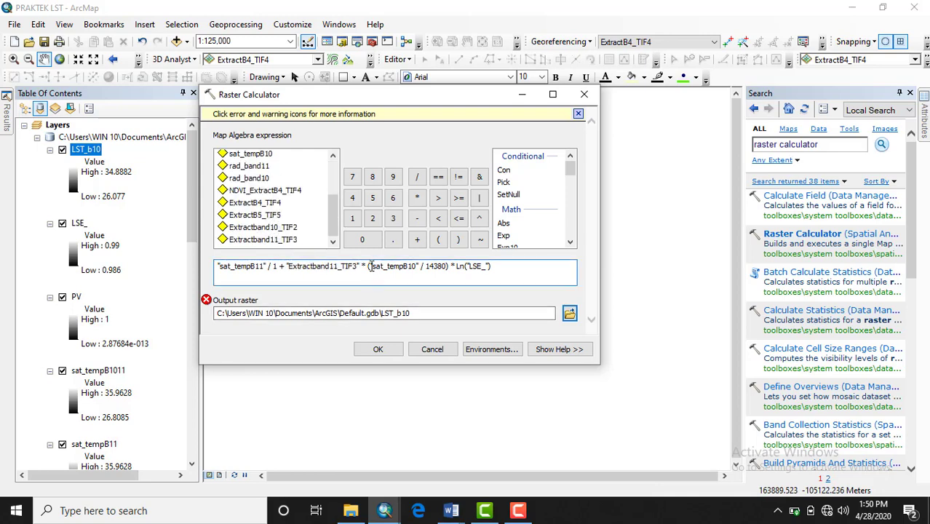
Replace the remaining "sat_tempB10" inside the parentheses of the expression with "sat_tempB11"
left_click_drag(370, 267, 421, 267)
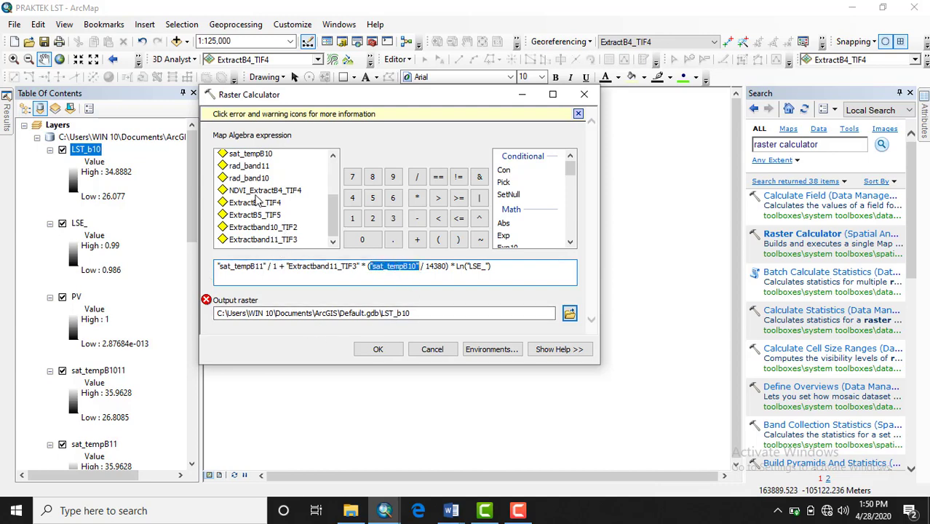
scroll(256, 203, "up", 2)
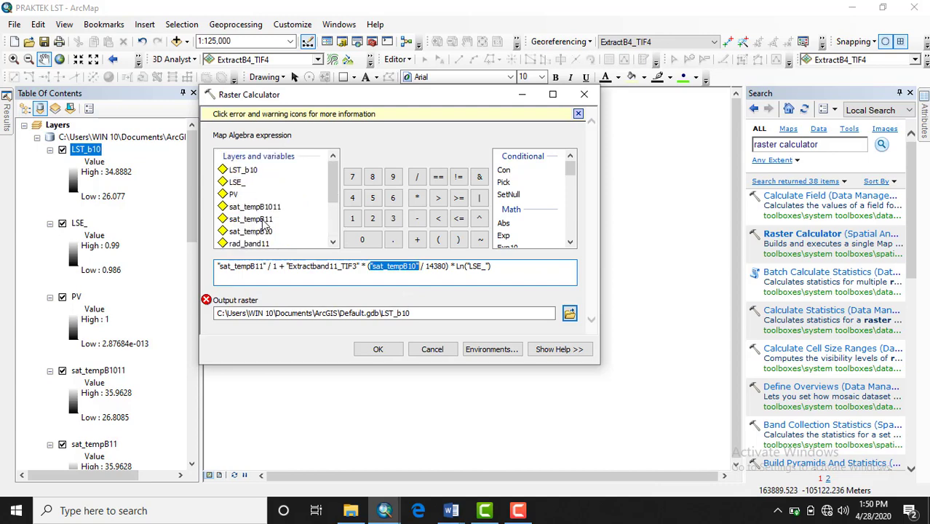
double_click(265, 225)
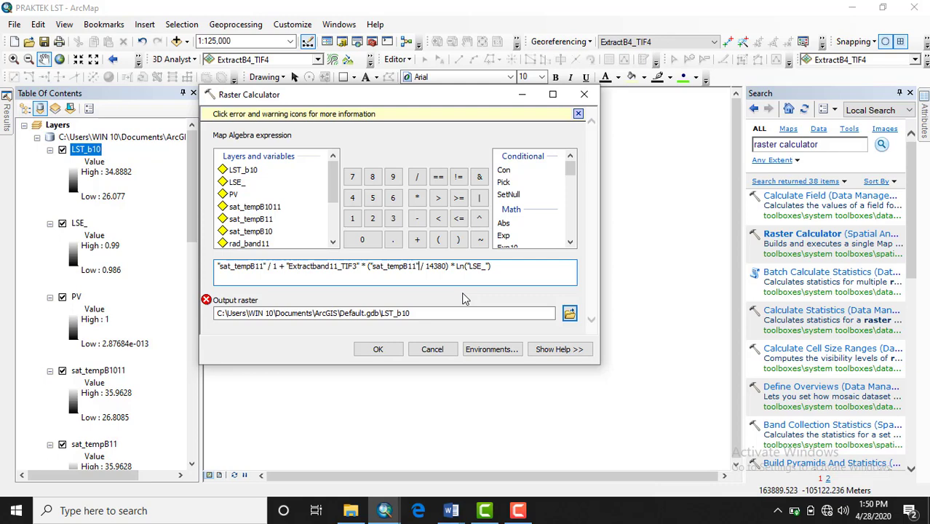
Name the output raster LST_b11 in Default.gdb and run the band 11 calculation
left_click(412, 313)
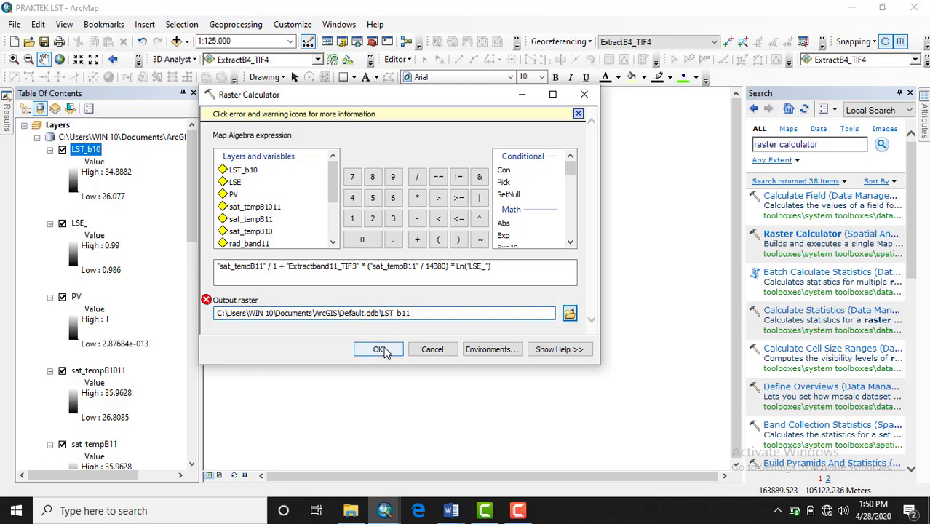
left_click(379, 350)
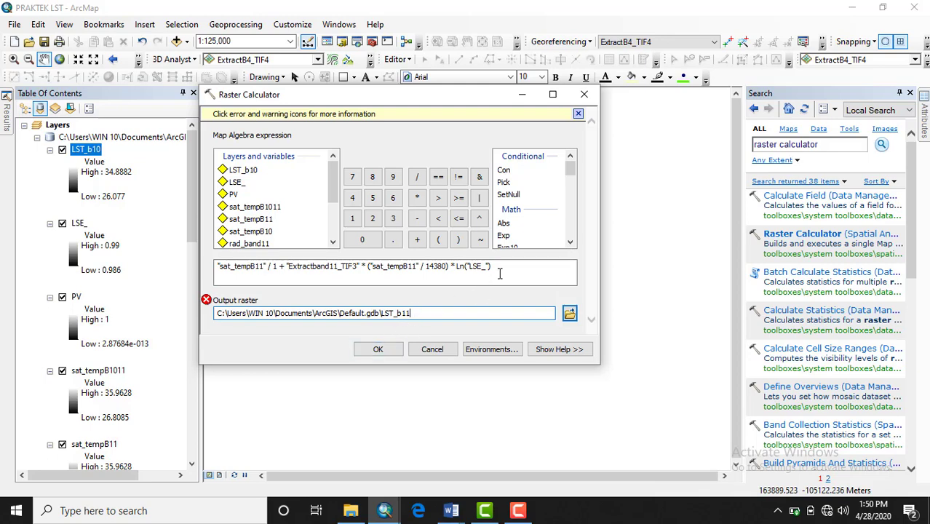
left_click(378, 350)
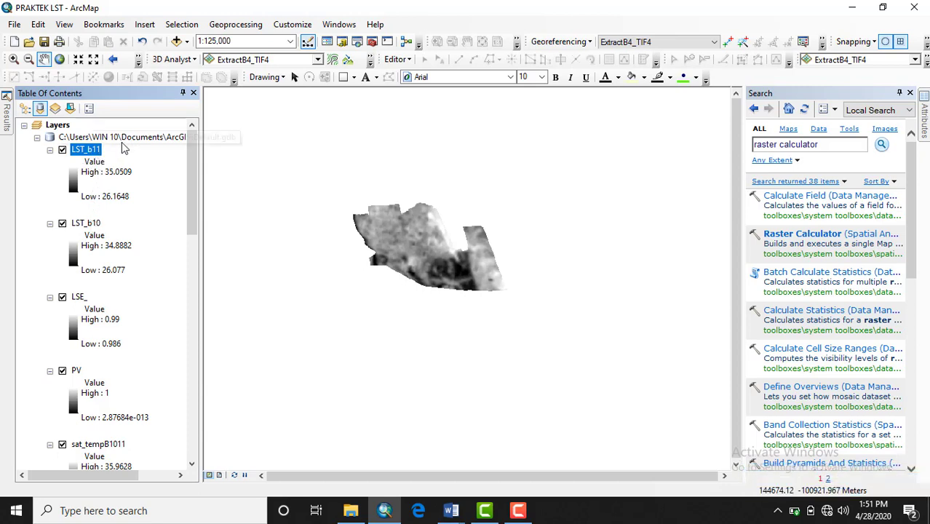
left_click(157, 173)
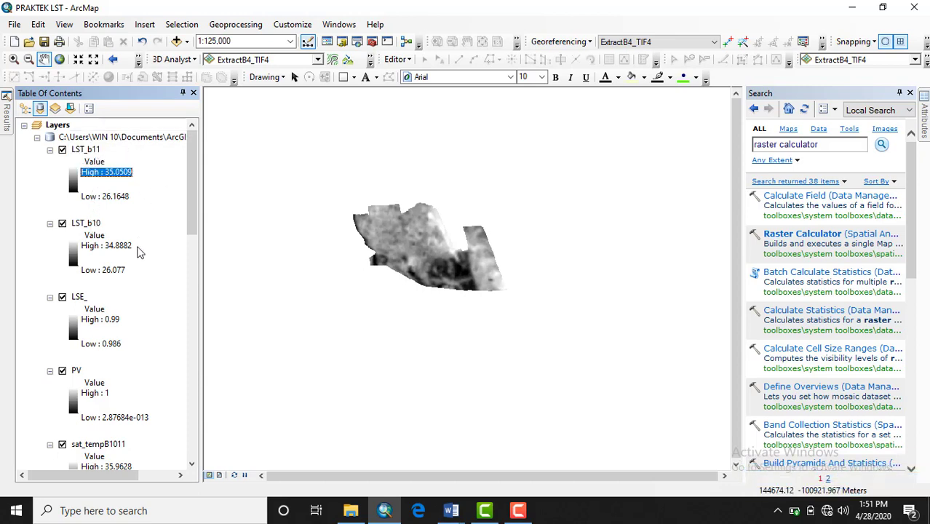
left_click(157, 247)
left_click(163, 201)
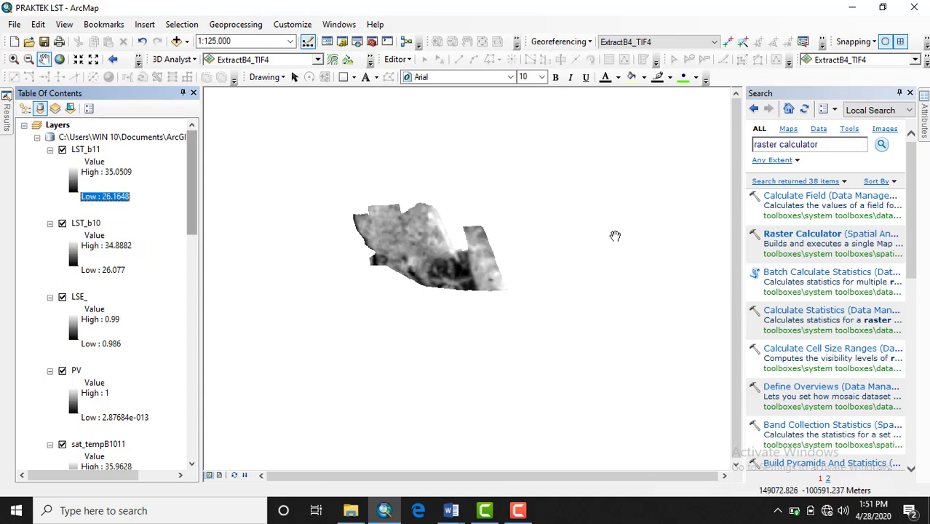
Search the tools for "cell statistic" and open the Cell Statistics tool
triple_click(836, 146)
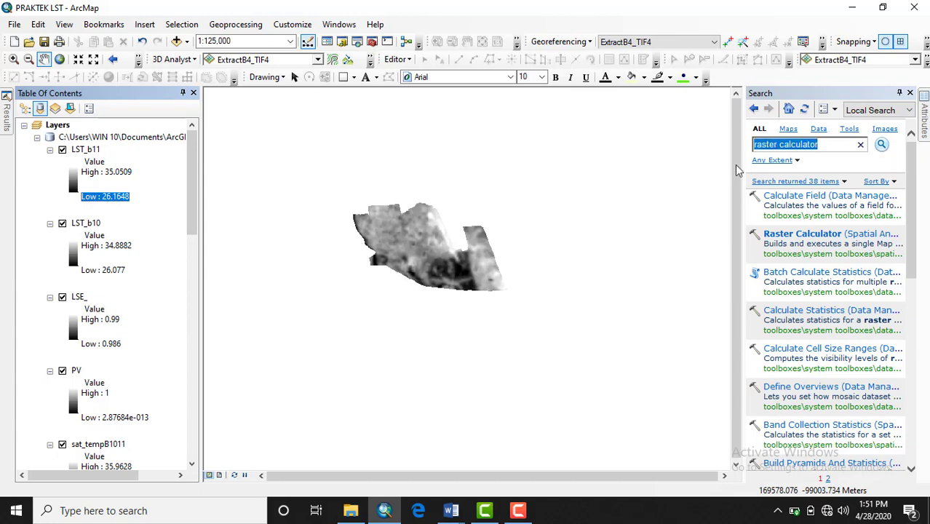
type("ce")
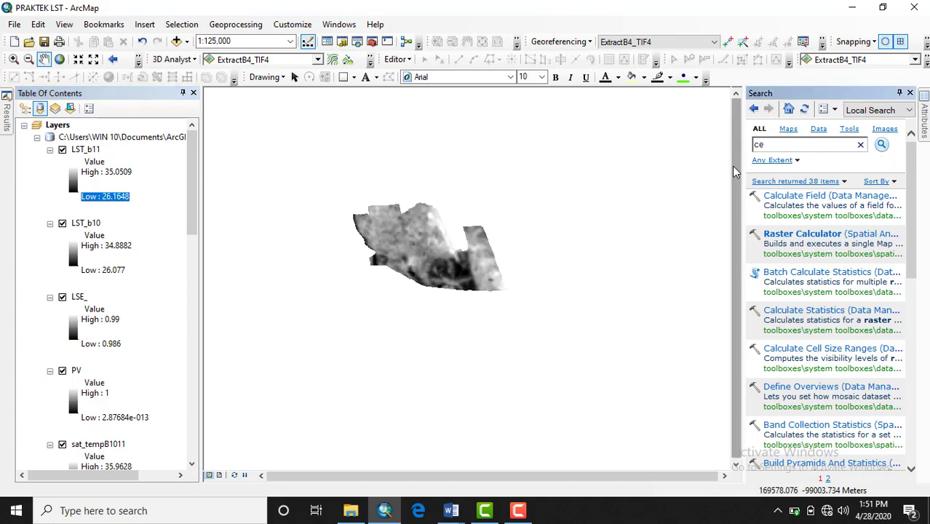
type("ll statistic")
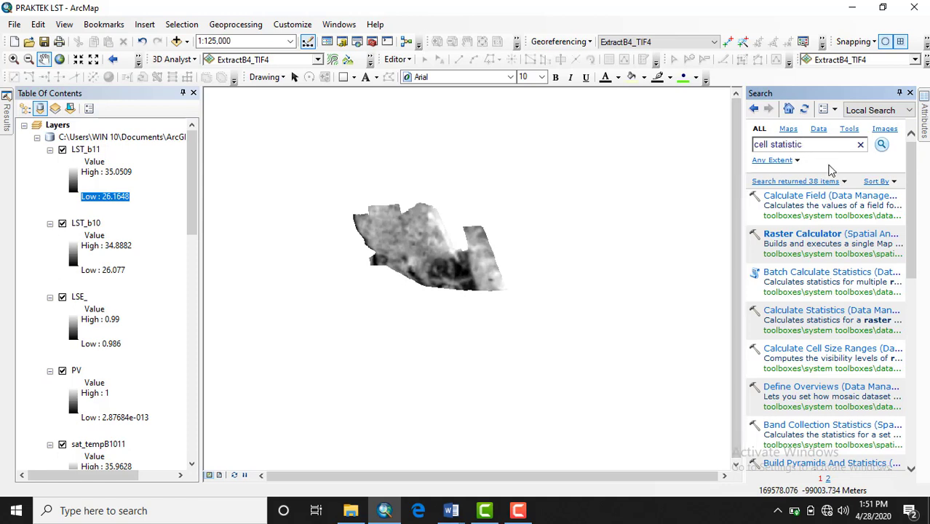
key("Return")
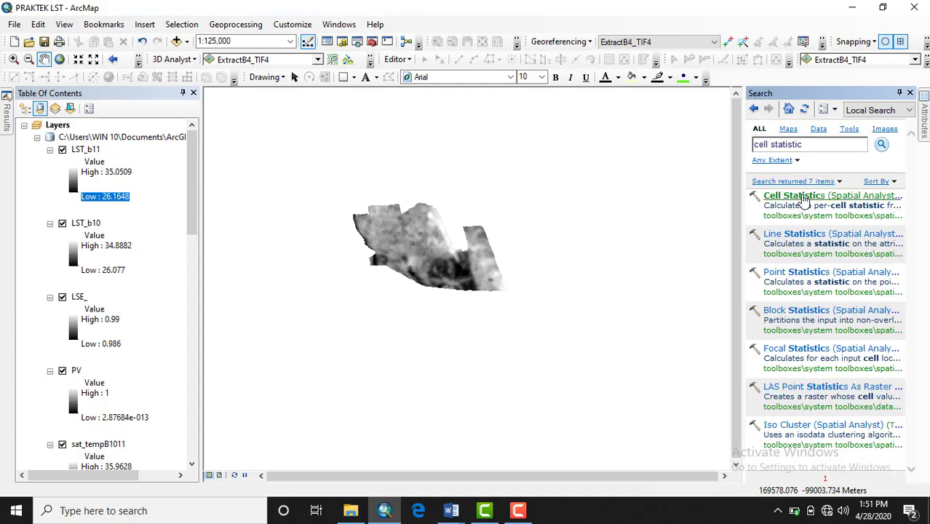
left_click(804, 200)
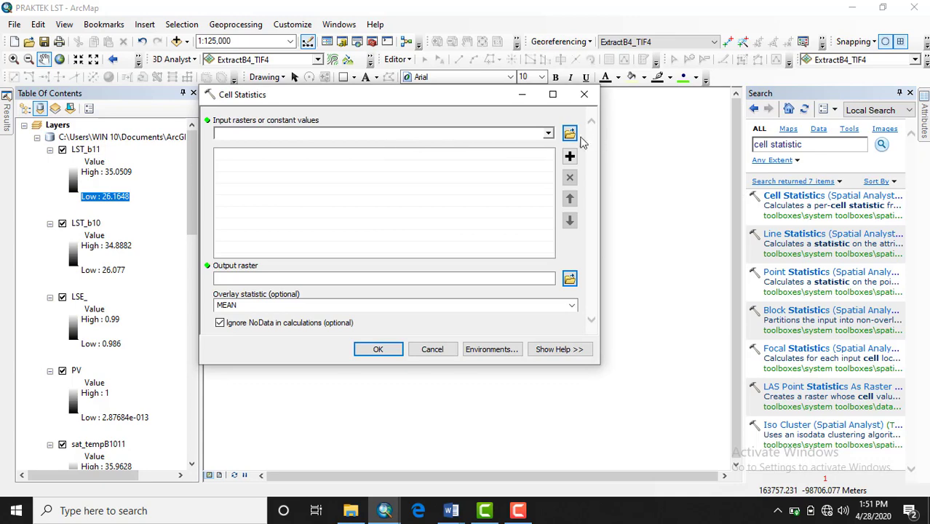
Add LST_b10 and LST_b11 as the input rasters for Cell Statistics
left_click(550, 134)
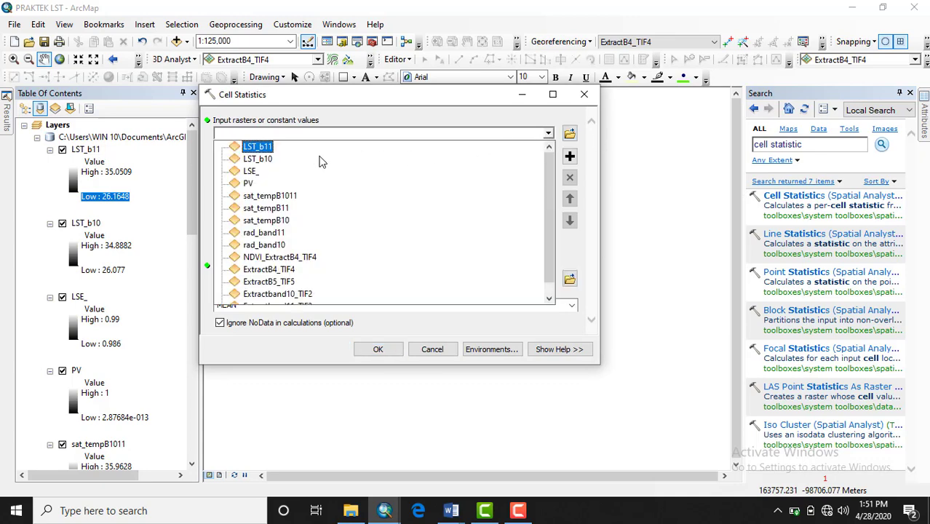
left_click(253, 155)
left_click(548, 133)
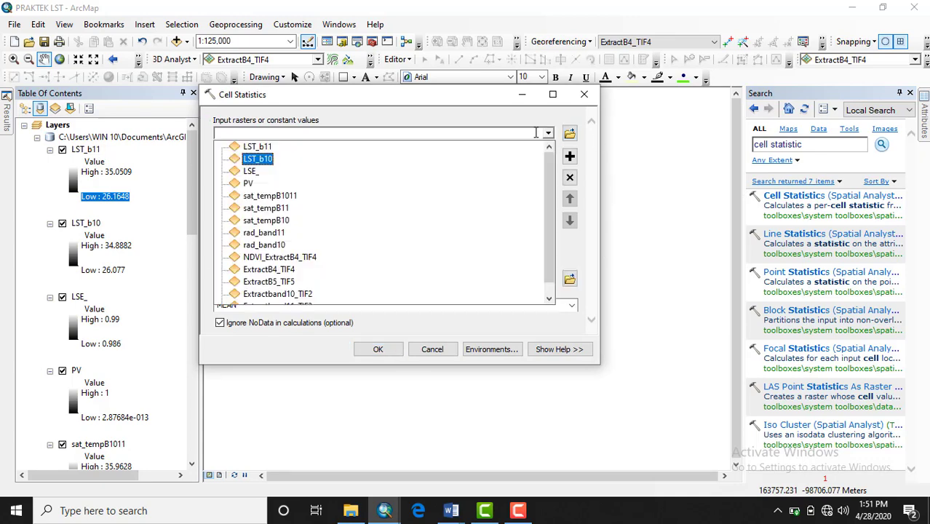
left_click(258, 147)
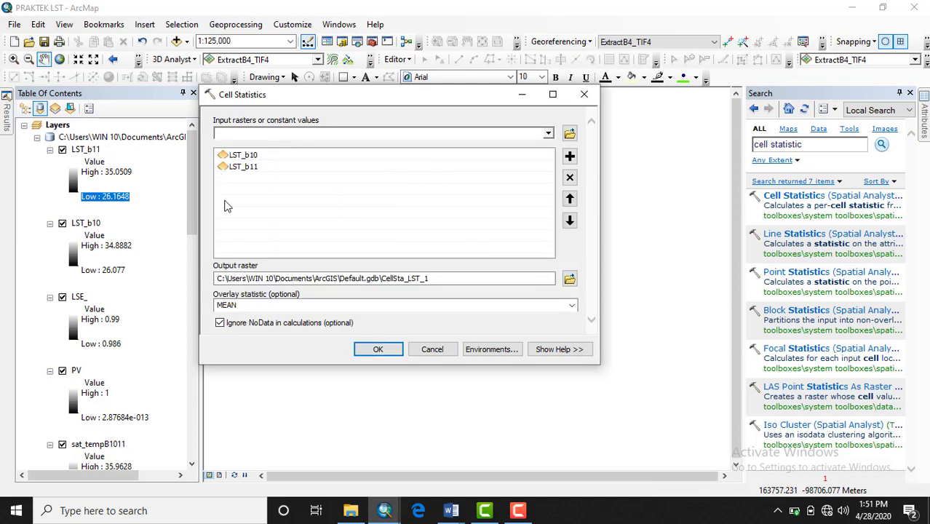
Name the output raster M_LST1011 in Default.gdb and run Cell Statistics with the MEAN overlay statistic
left_click(429, 278)
left_click_drag(430, 278, 381, 279)
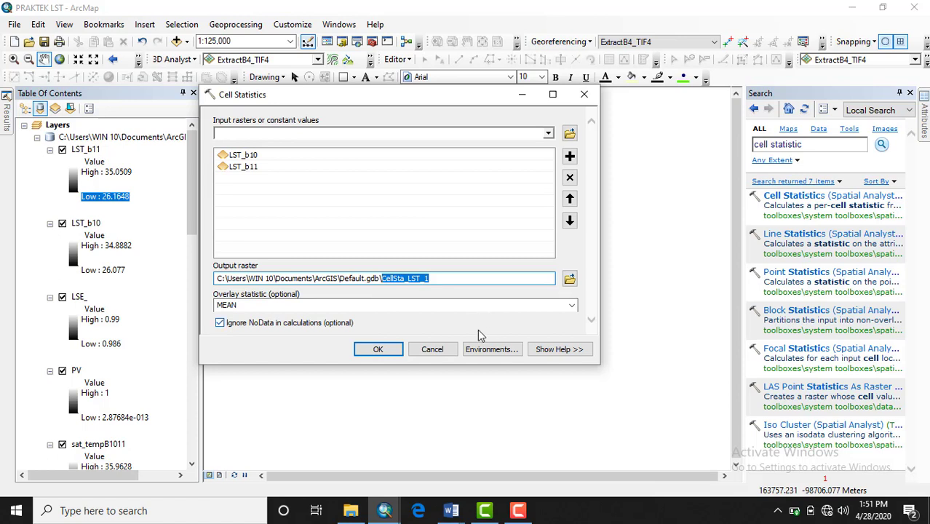
type("M")
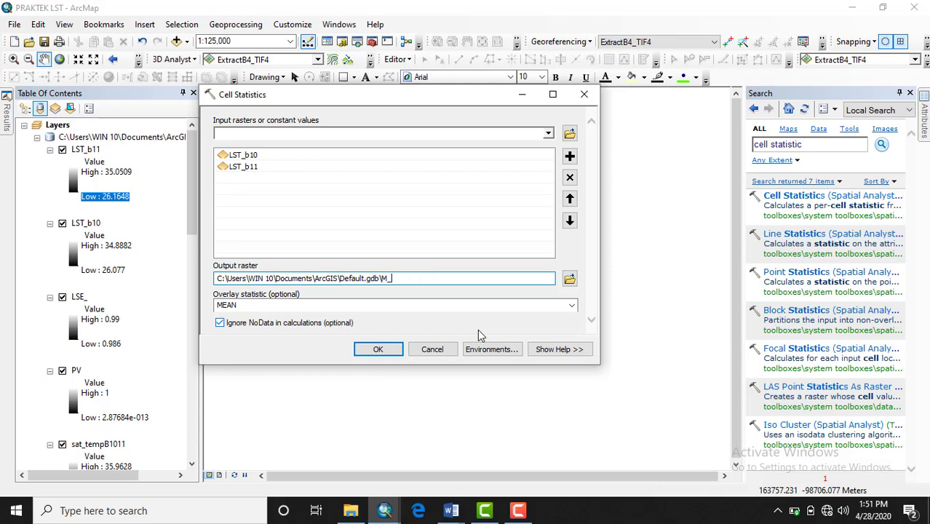
type("_LST1011")
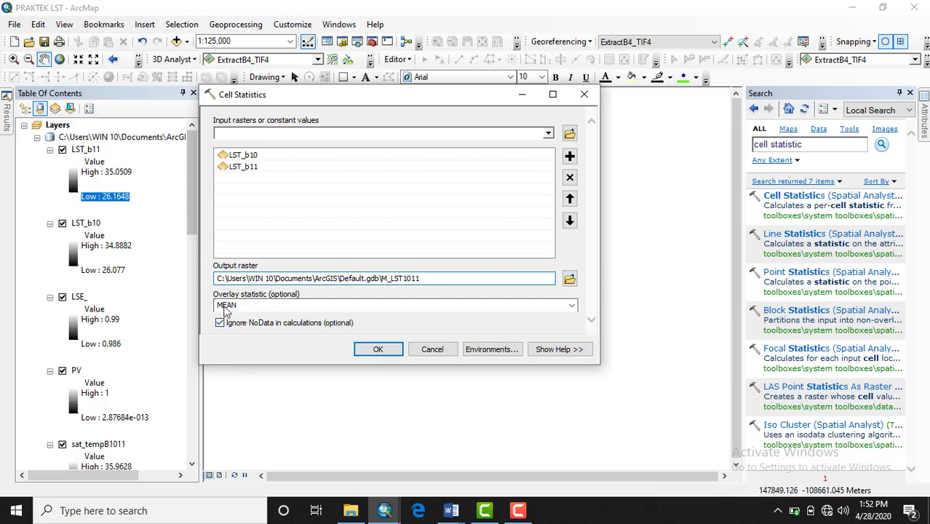
left_click(377, 350)
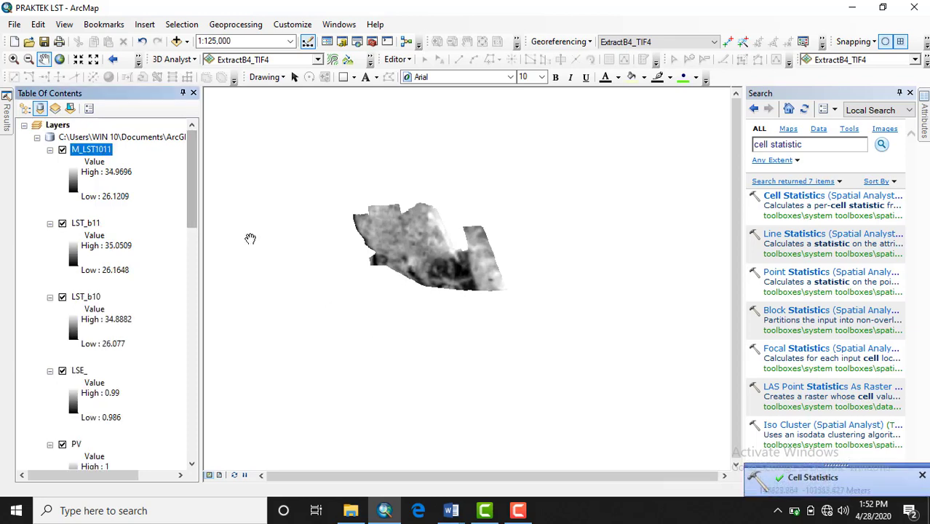
Turn off the visibility of the LST_b11, LST_b10, LSE_, PV and sat_tempB1011 layers
left_click(148, 238)
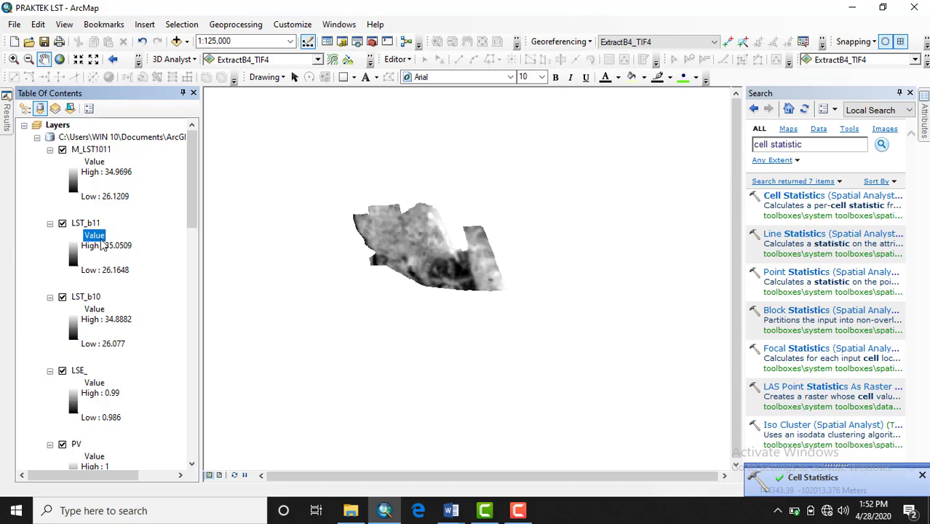
left_click(62, 224)
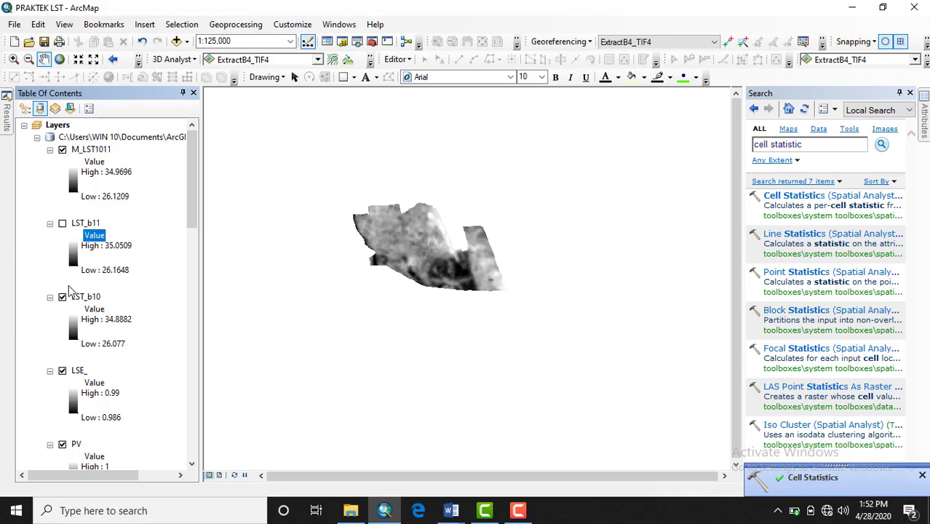
left_click(62, 297)
scroll(142, 313, "down", 1)
scroll(142, 313, "down", 4)
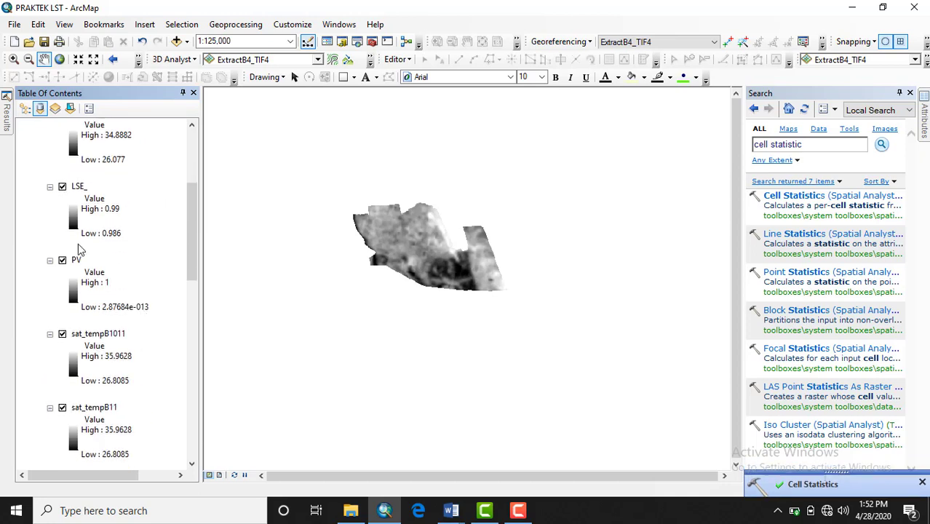
left_click(64, 188)
left_click(63, 187)
left_click(62, 260)
left_click(62, 334)
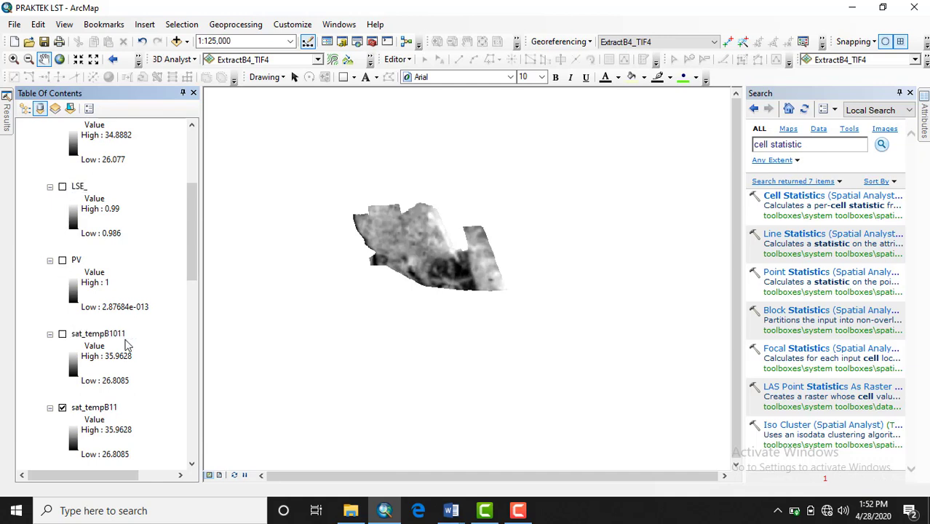
Hide the sat_tempB11, sat_tempB10, rad_band11 and rad_band10 layers
scroll(135, 347, "down", 5)
left_click(62, 223)
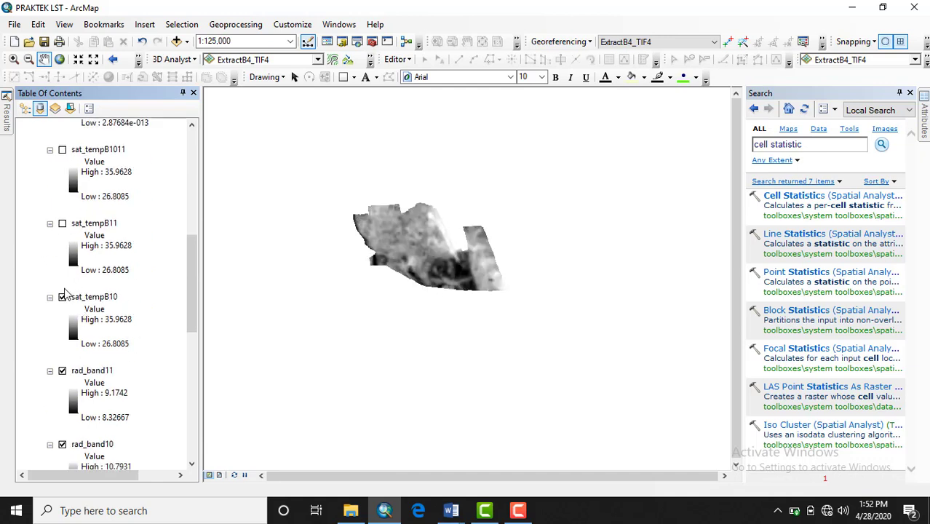
left_click(62, 297)
left_click(62, 371)
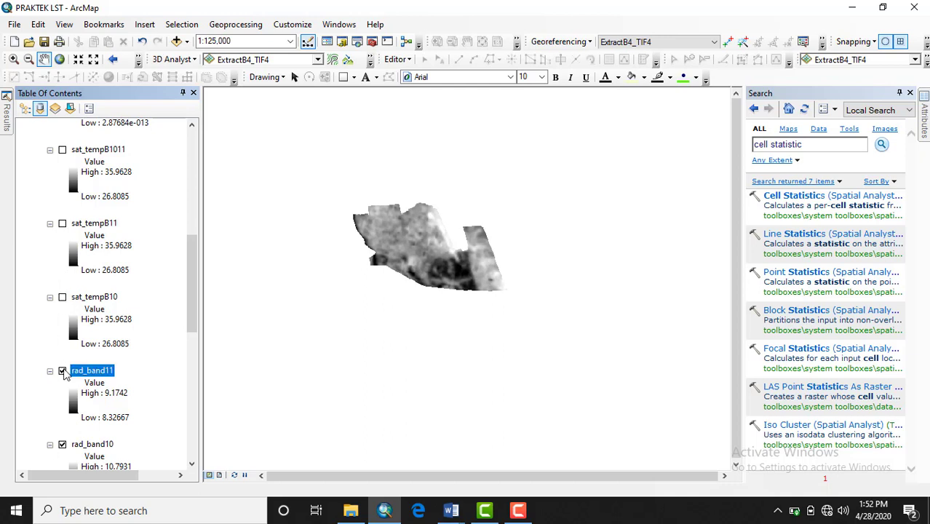
scroll(61, 398, "down", 3)
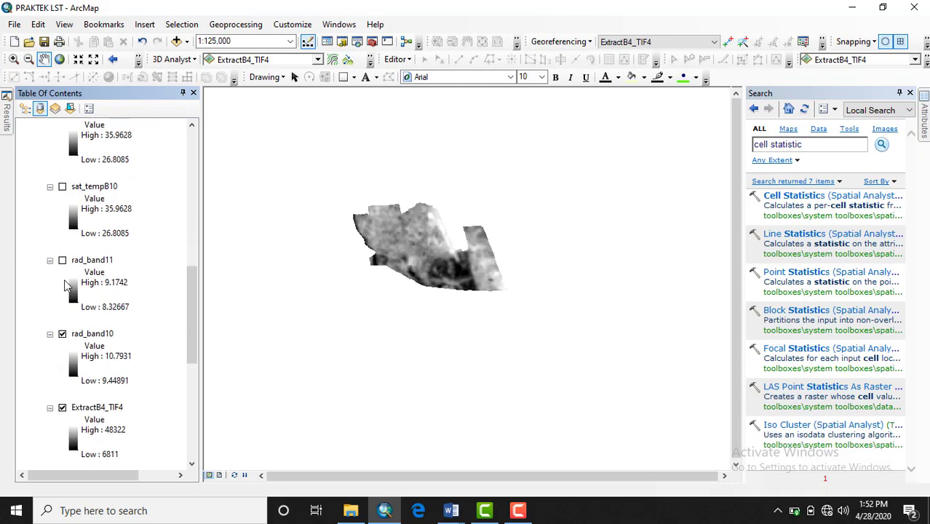
left_click(62, 335)
Hide the ExtractB4_TIF4, ExtractB5_TIF5, Extractband10_TIF2, Extractband11_TIF3 and NDVI_ExtractB4_TIF4 layers, leaving only M_LST1011 switched on
scroll(67, 420, "down", 5)
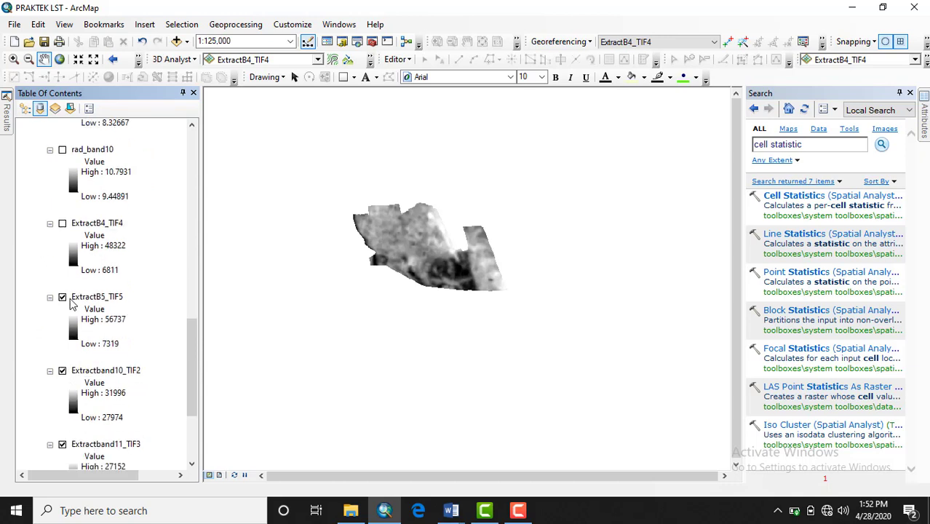
left_click(63, 371)
scroll(51, 356, "down", 3)
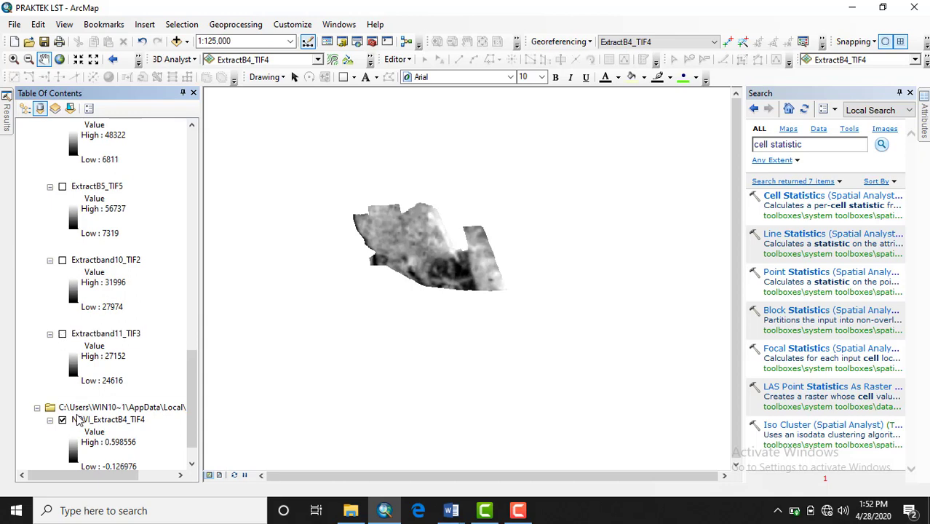
scroll(109, 420, "down", 1)
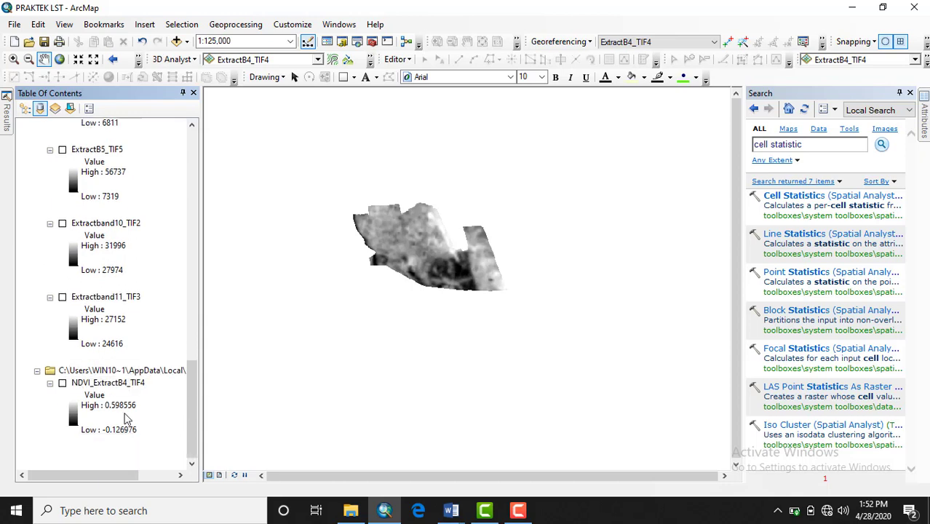
scroll(125, 416, "up", 6)
scroll(120, 329, "up", 10)
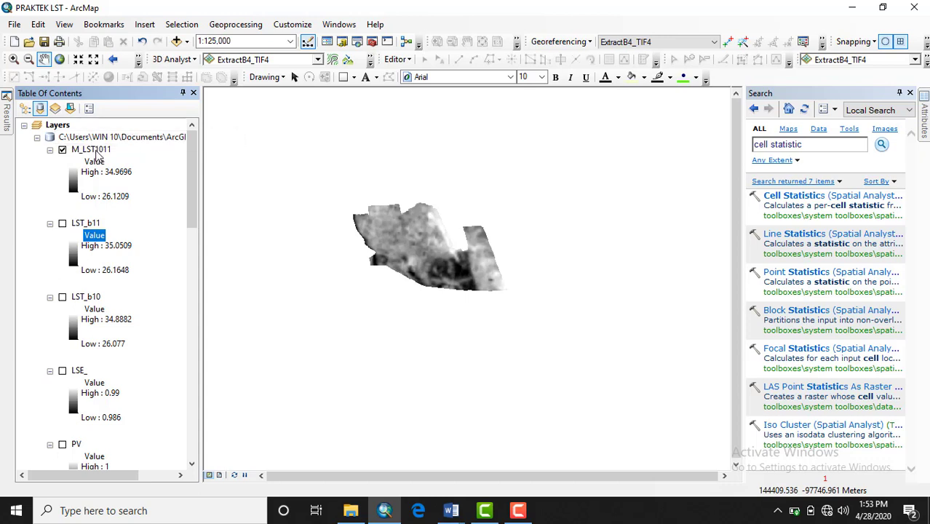
Apply a blue-yellow-red color ramp to the stretched symbology of the M_LST1011 layer
left_click(96, 151)
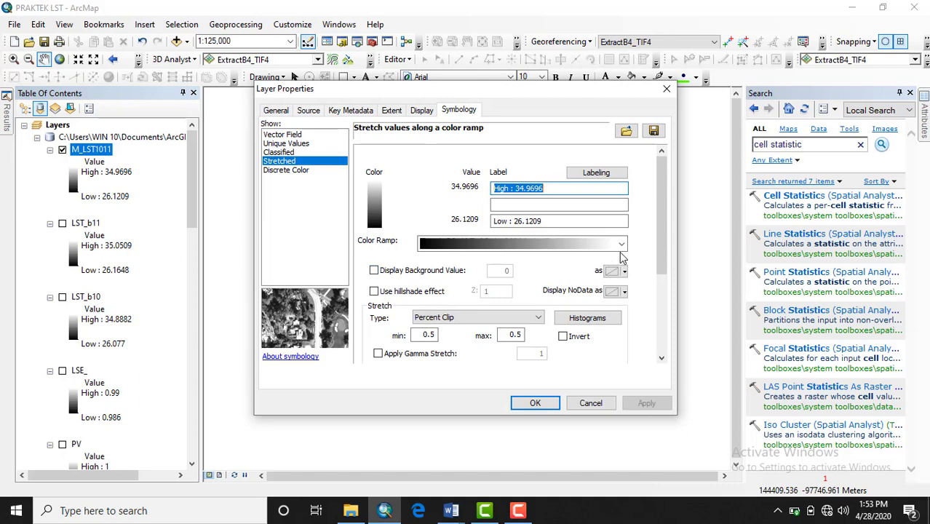
left_click(621, 243)
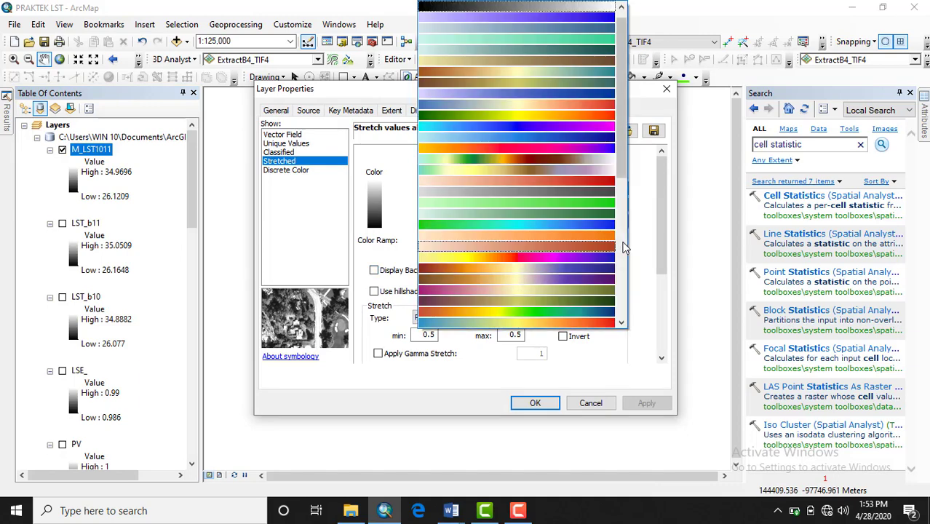
left_click(559, 322)
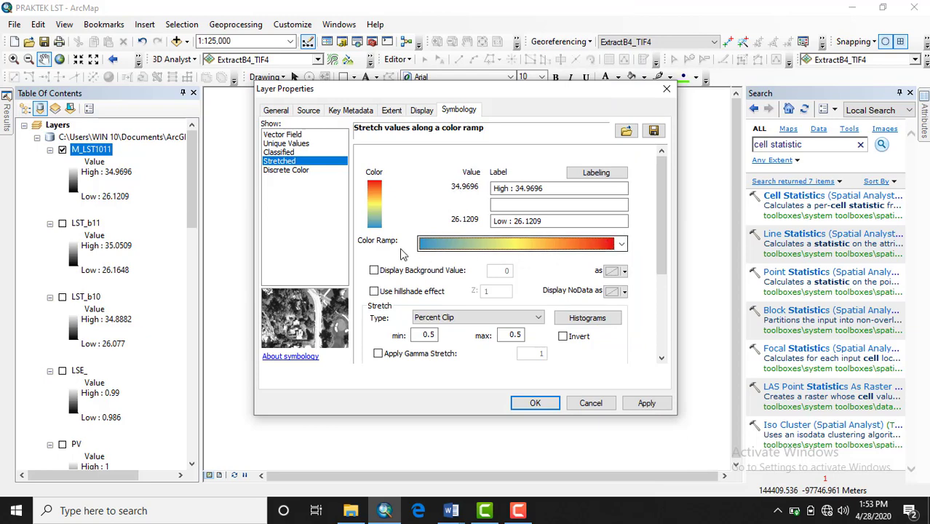
left_click(535, 404)
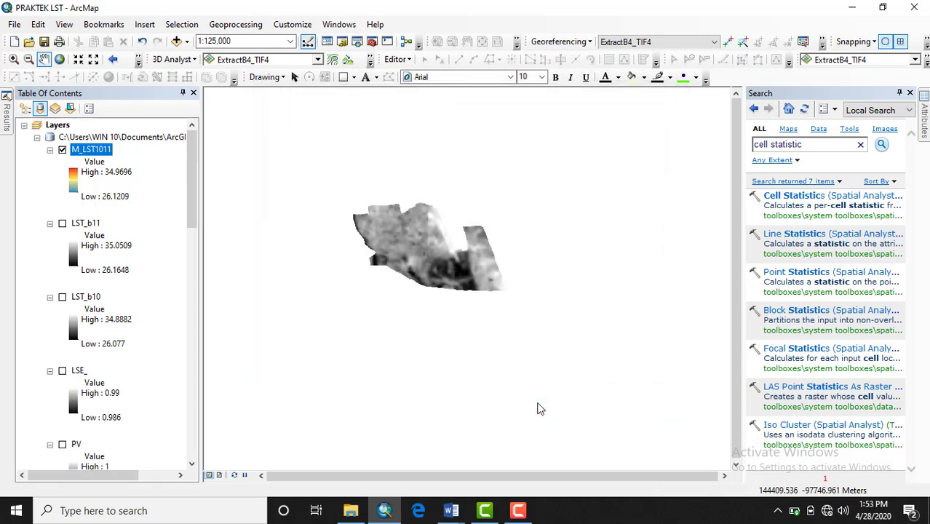
Switch the M_LST1011 layer's symbology to classified and give its classes a blue-yellow-red color ramp
scroll(464, 263, "down", 3)
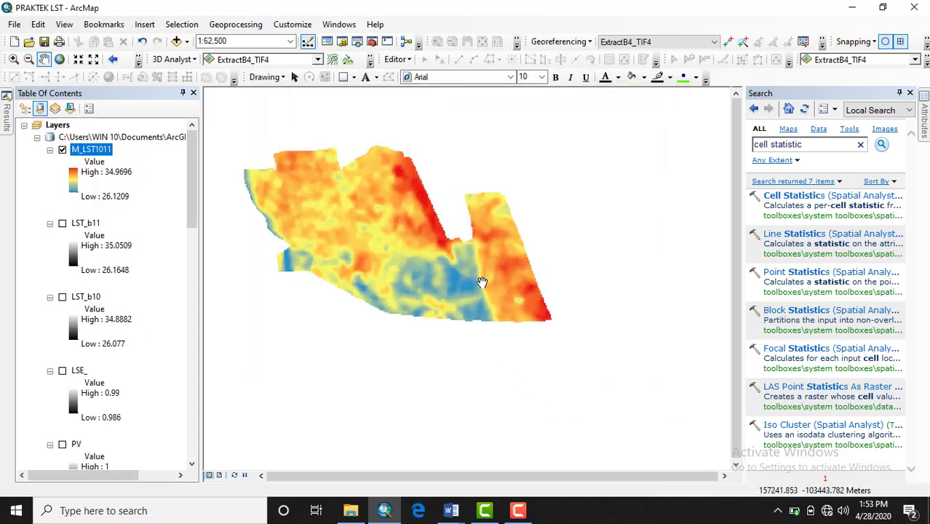
scroll(461, 279, "down", 1)
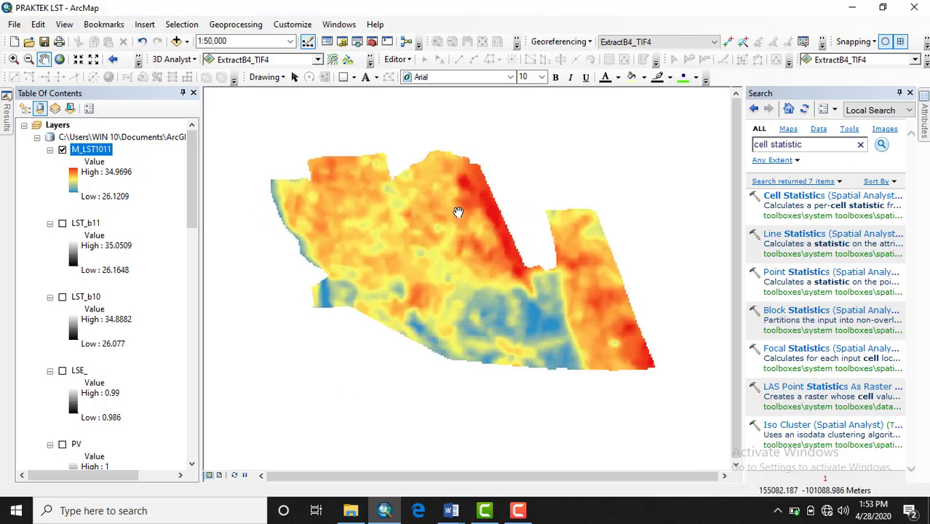
right_click(93, 153)
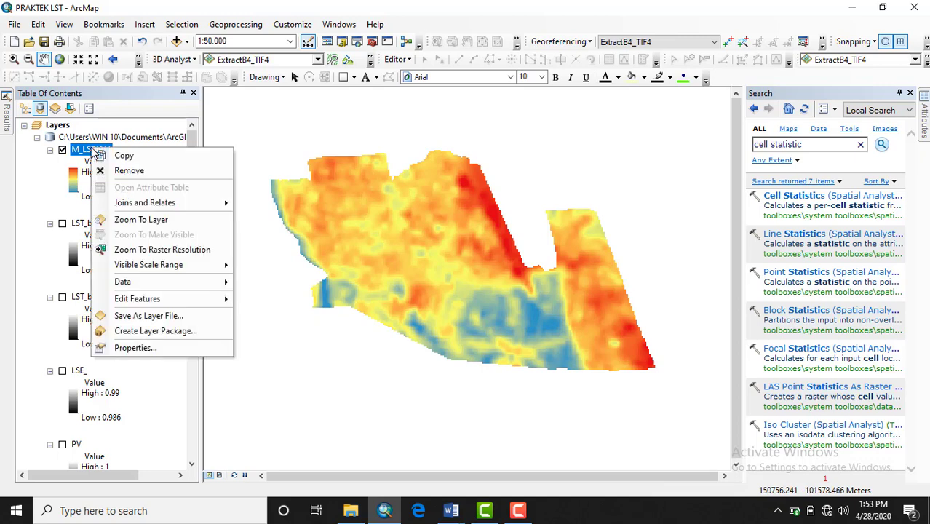
left_click(135, 347)
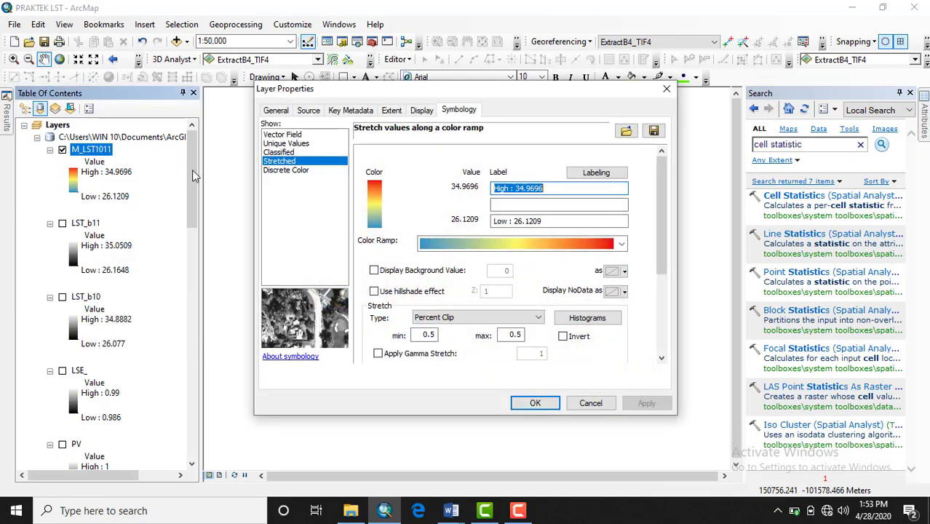
left_click(279, 153)
left_click(659, 225)
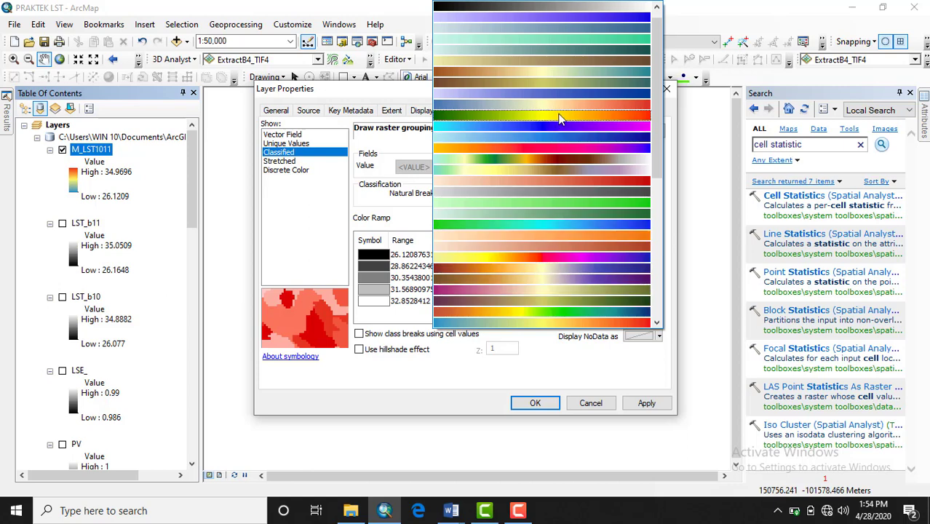
scroll(564, 299, "down", 1)
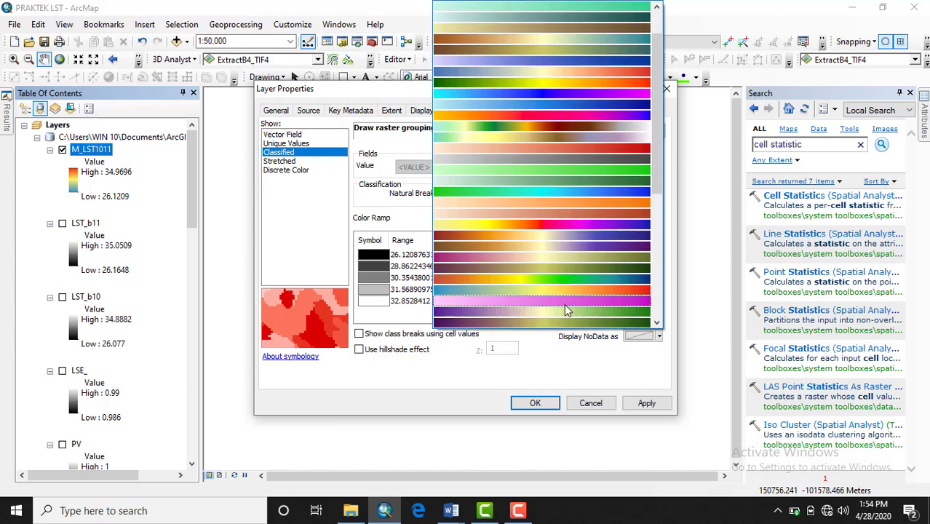
left_click(565, 286)
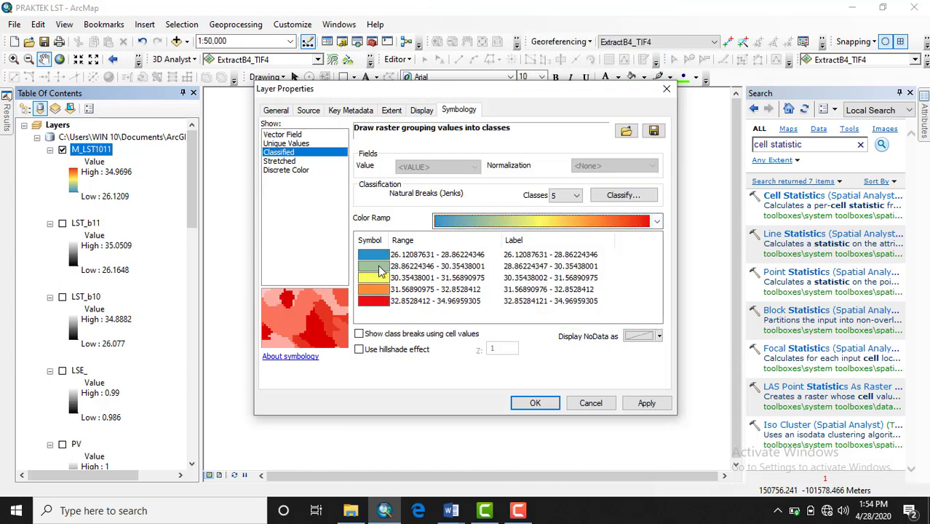
Recolor the M_LST1011 classes with a green-yellow-red ramp, green for the lowest temperatures, and apply the classified symbology
left_click(657, 224)
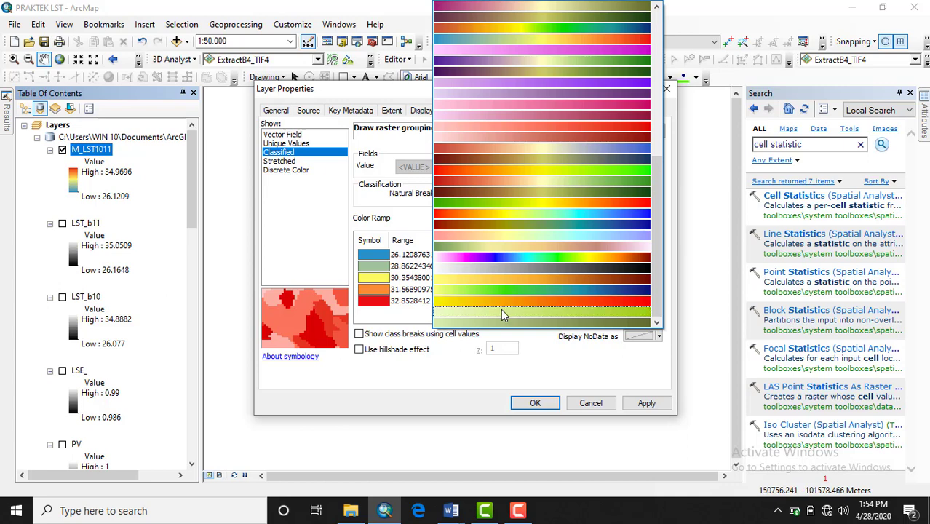
left_click(494, 168)
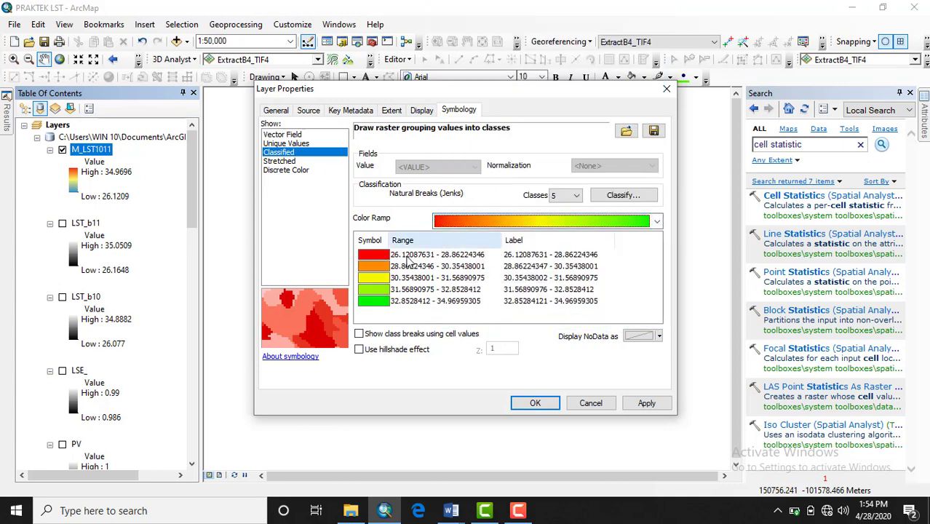
left_click(657, 221)
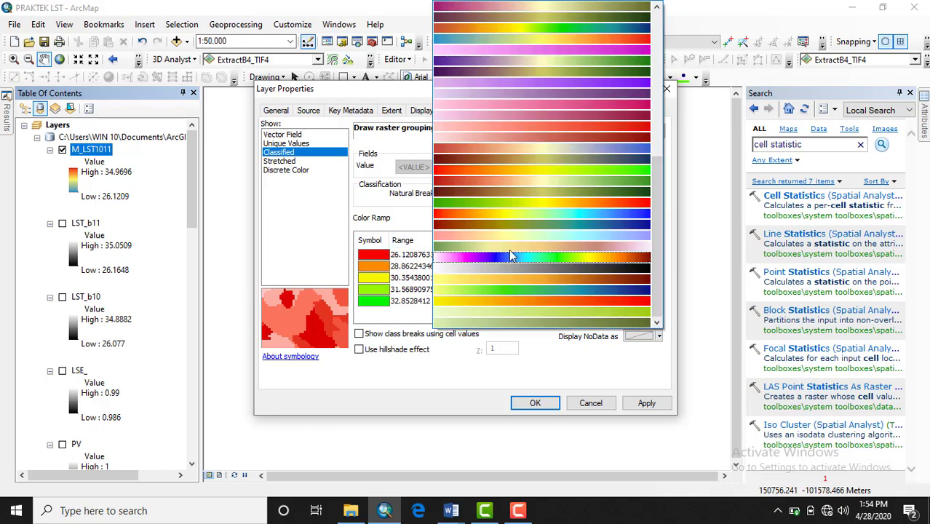
left_click(533, 202)
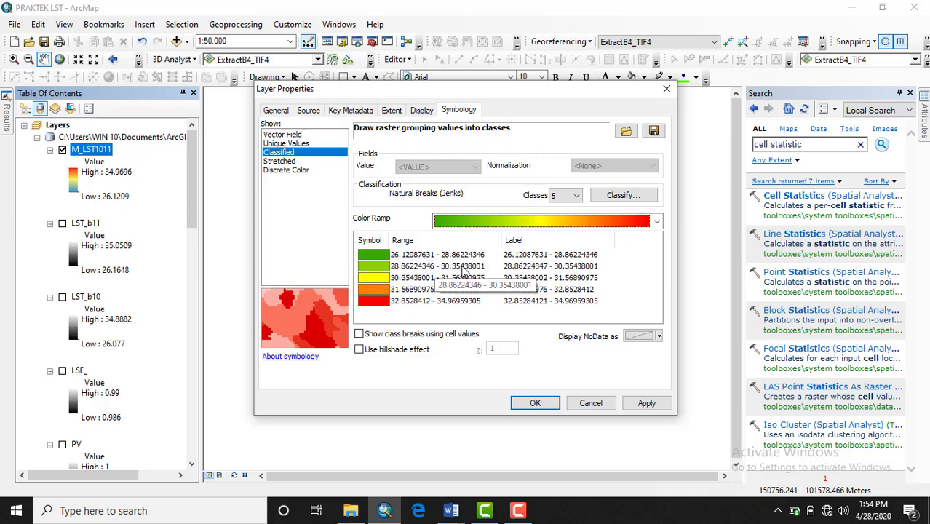
left_click(535, 402)
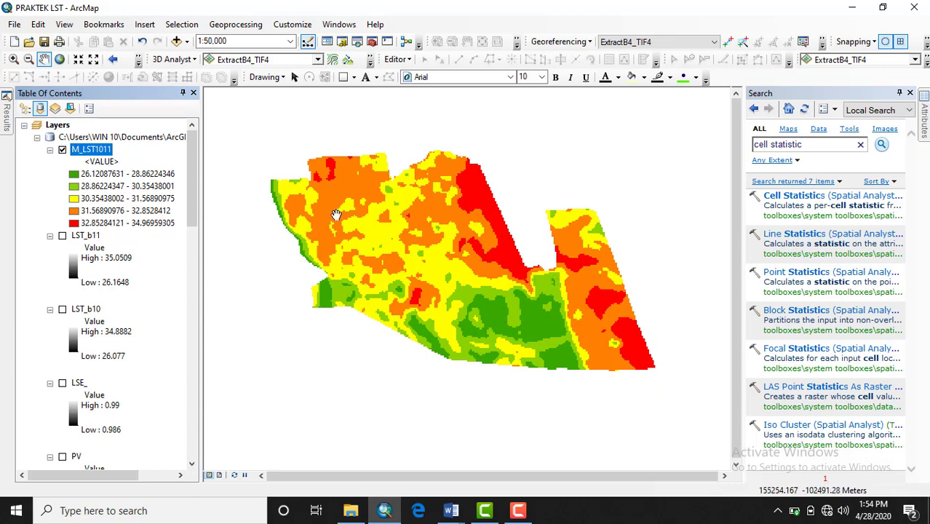
Return the M_LST1011 layer to stretched symbology using the blue-yellow-red color ramp, with red for the highest values
double_click(99, 152)
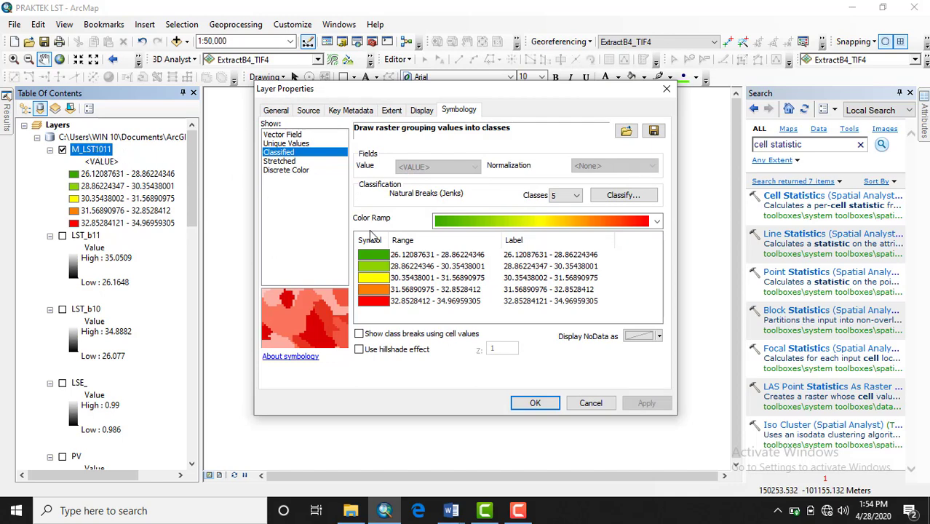
left_click(282, 161)
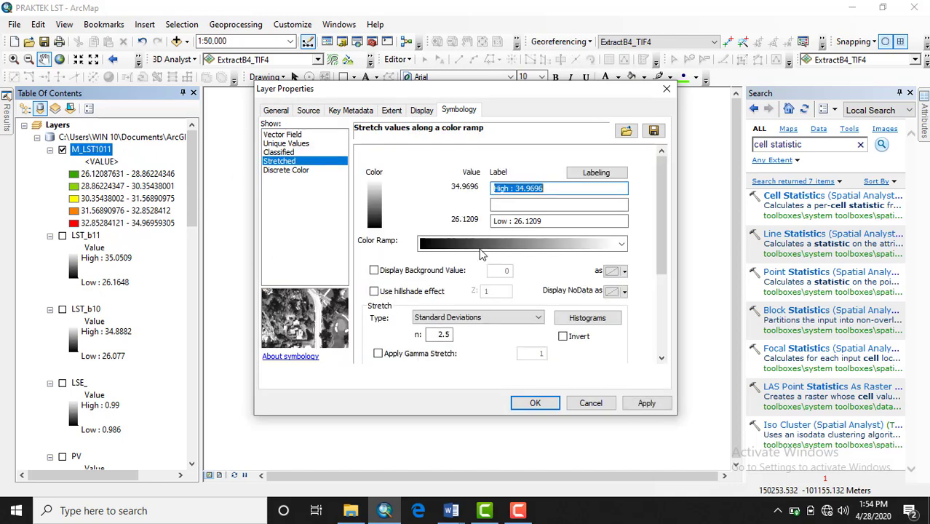
left_click(620, 244)
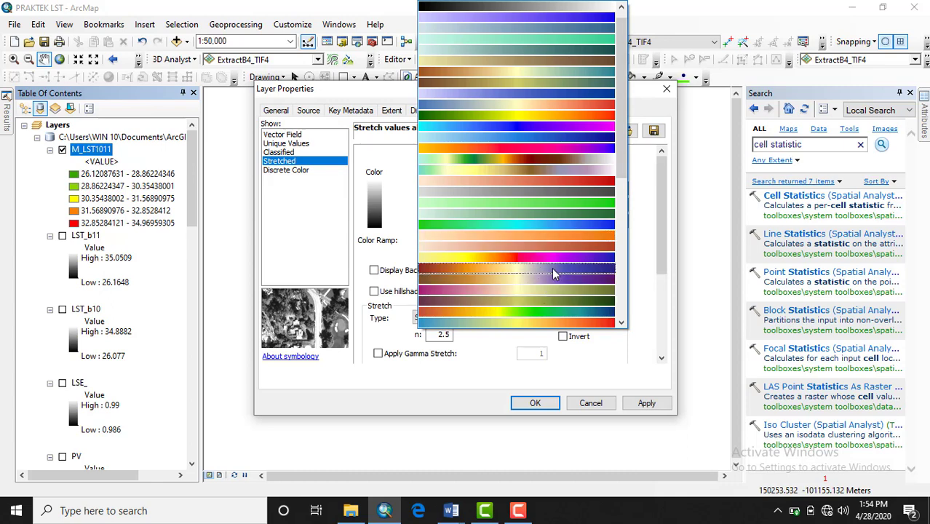
scroll(547, 309, "down", 1)
scroll(545, 302, "down", 1)
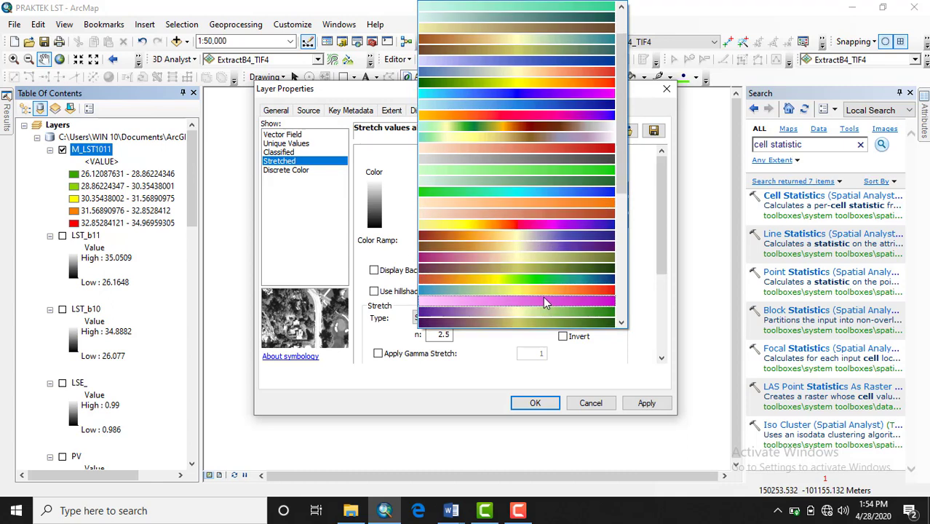
left_click(539, 288)
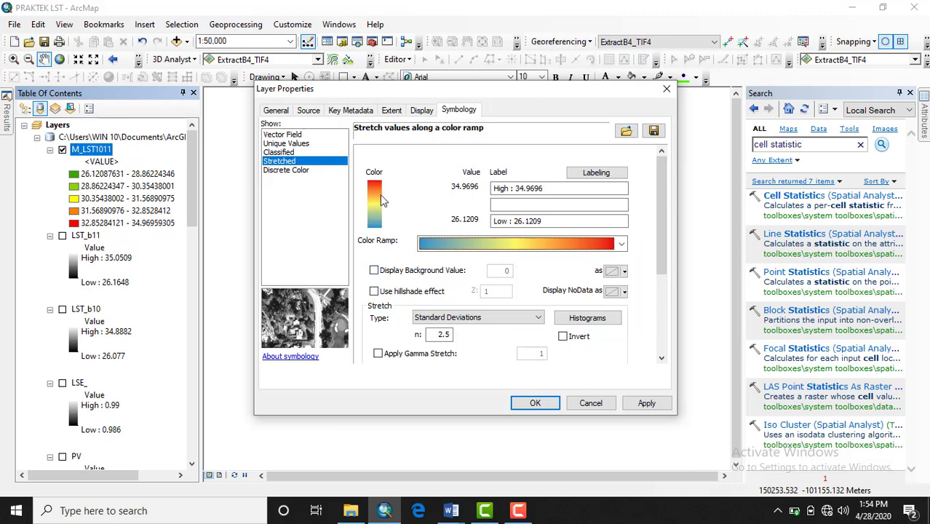
left_click(535, 404)
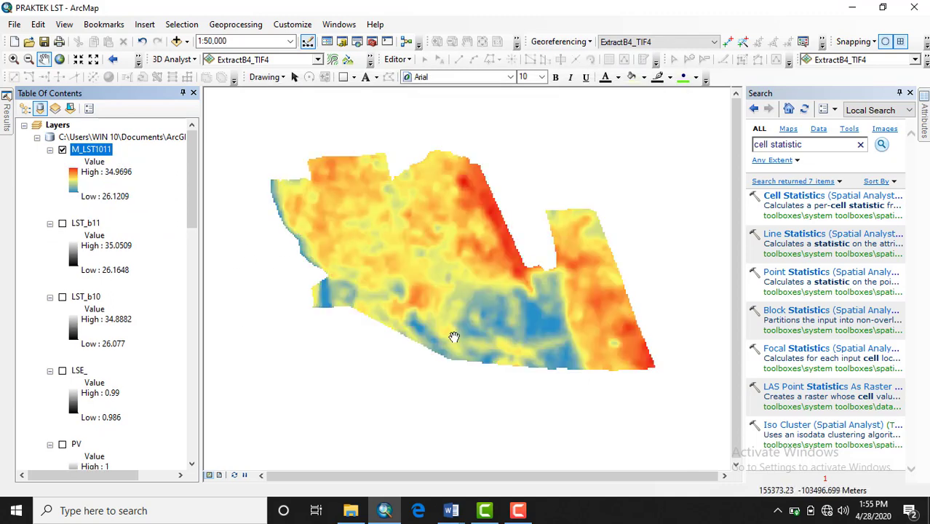